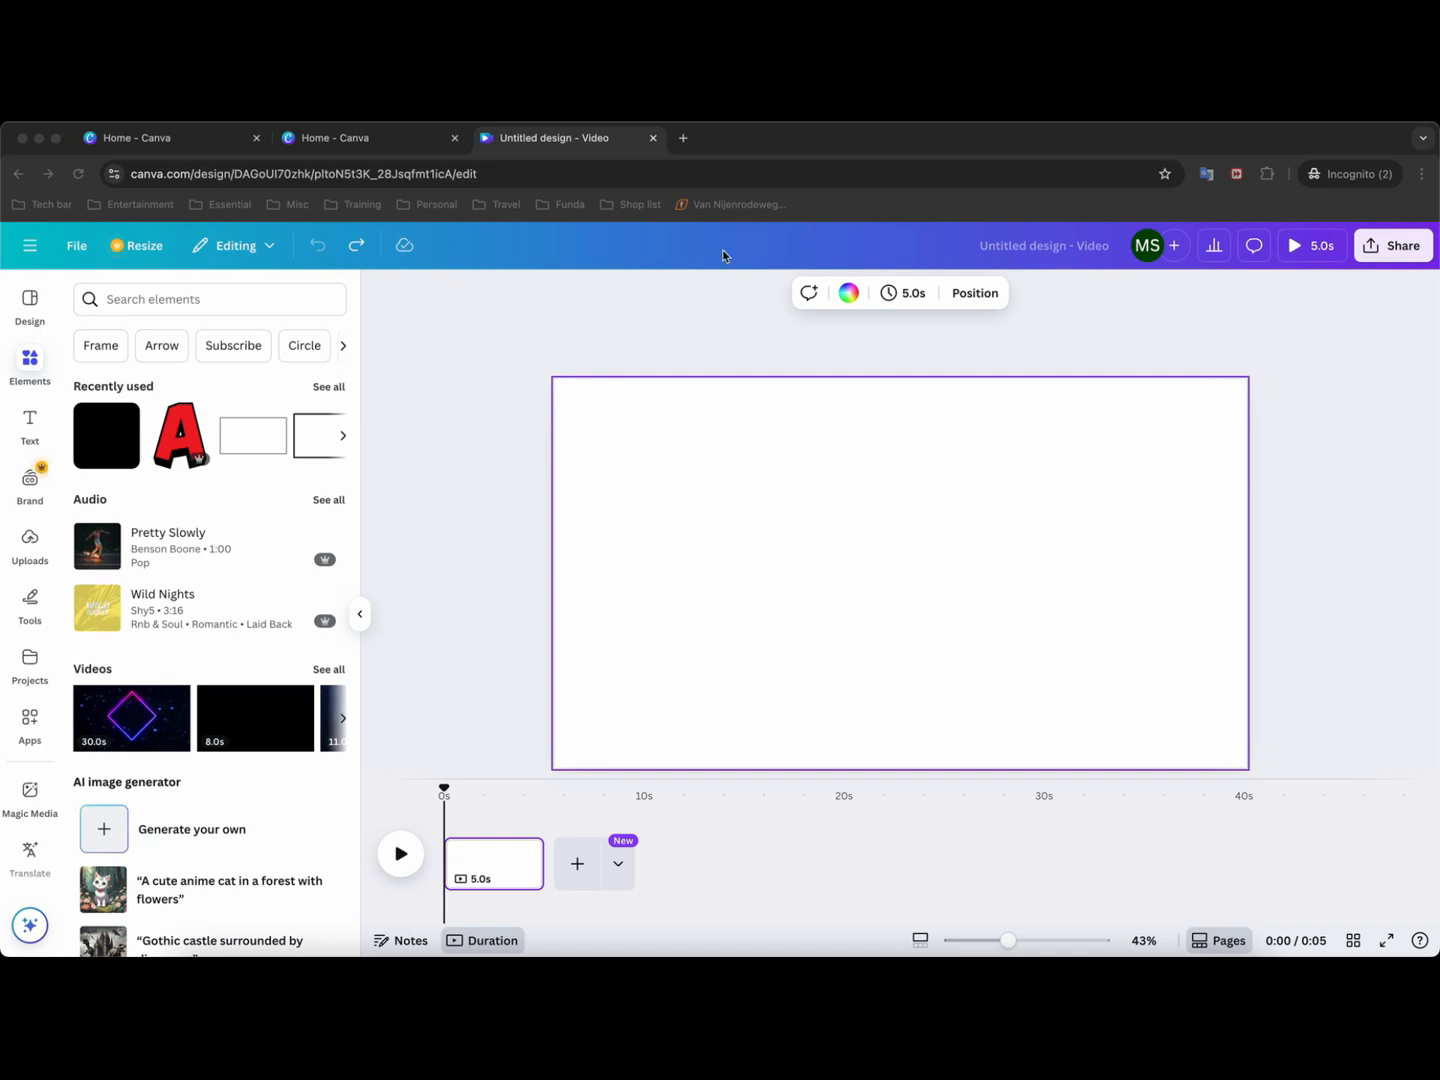
# Fill the blank page background with the default solid yellow.
pyautogui.click(852, 293)
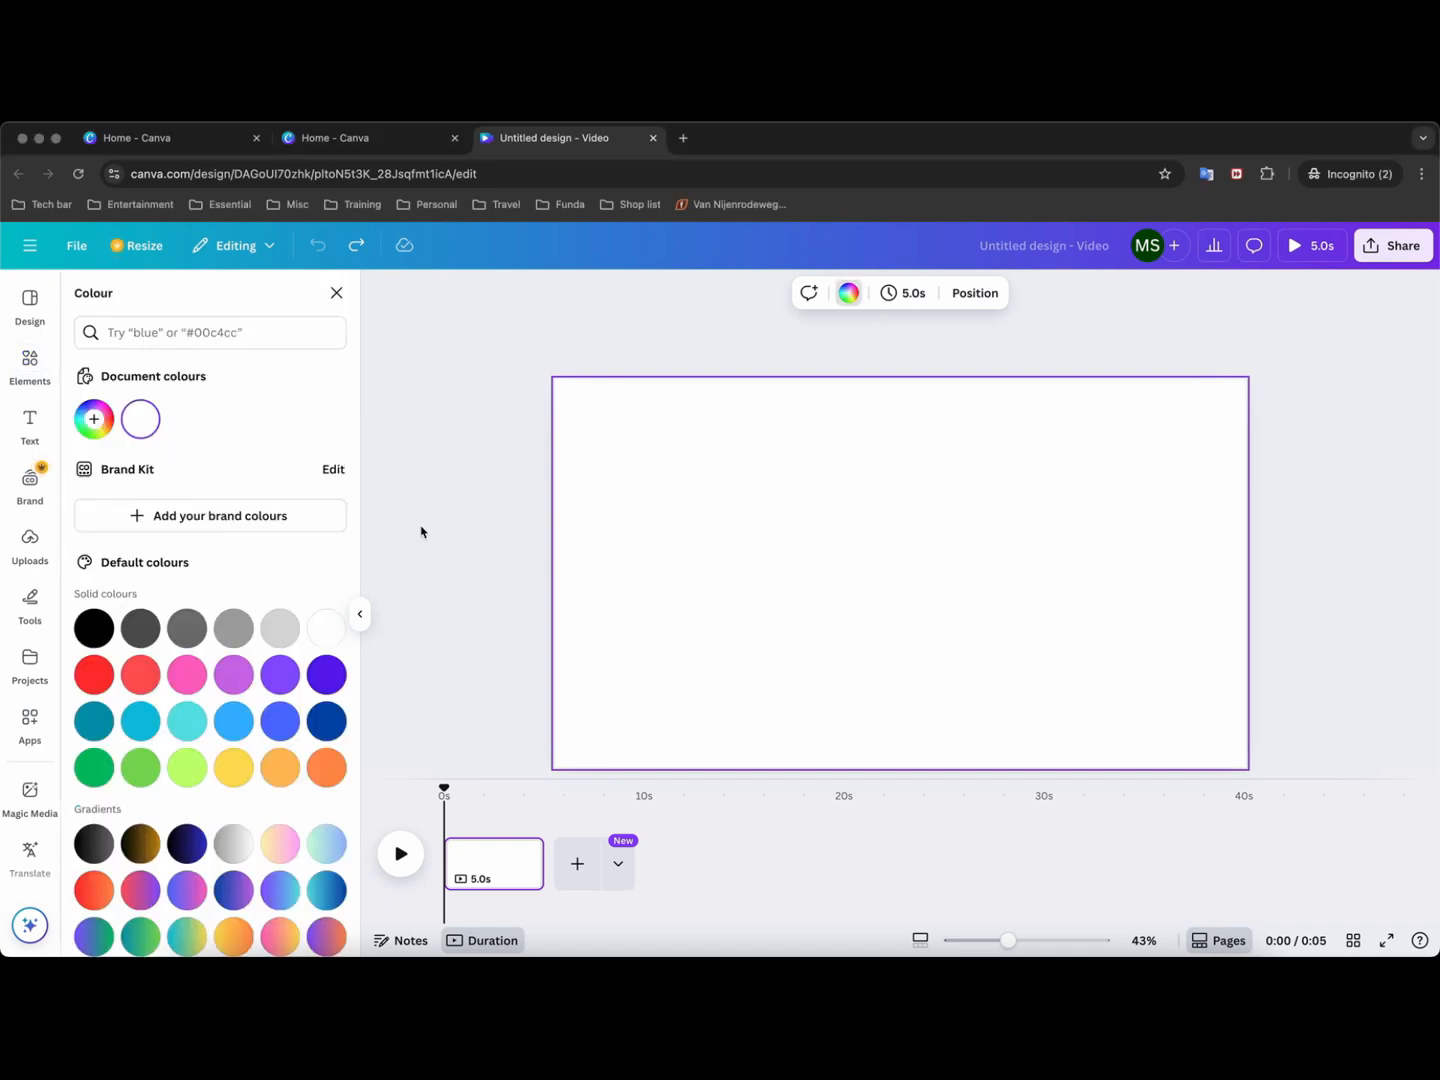
pyautogui.click(232, 767)
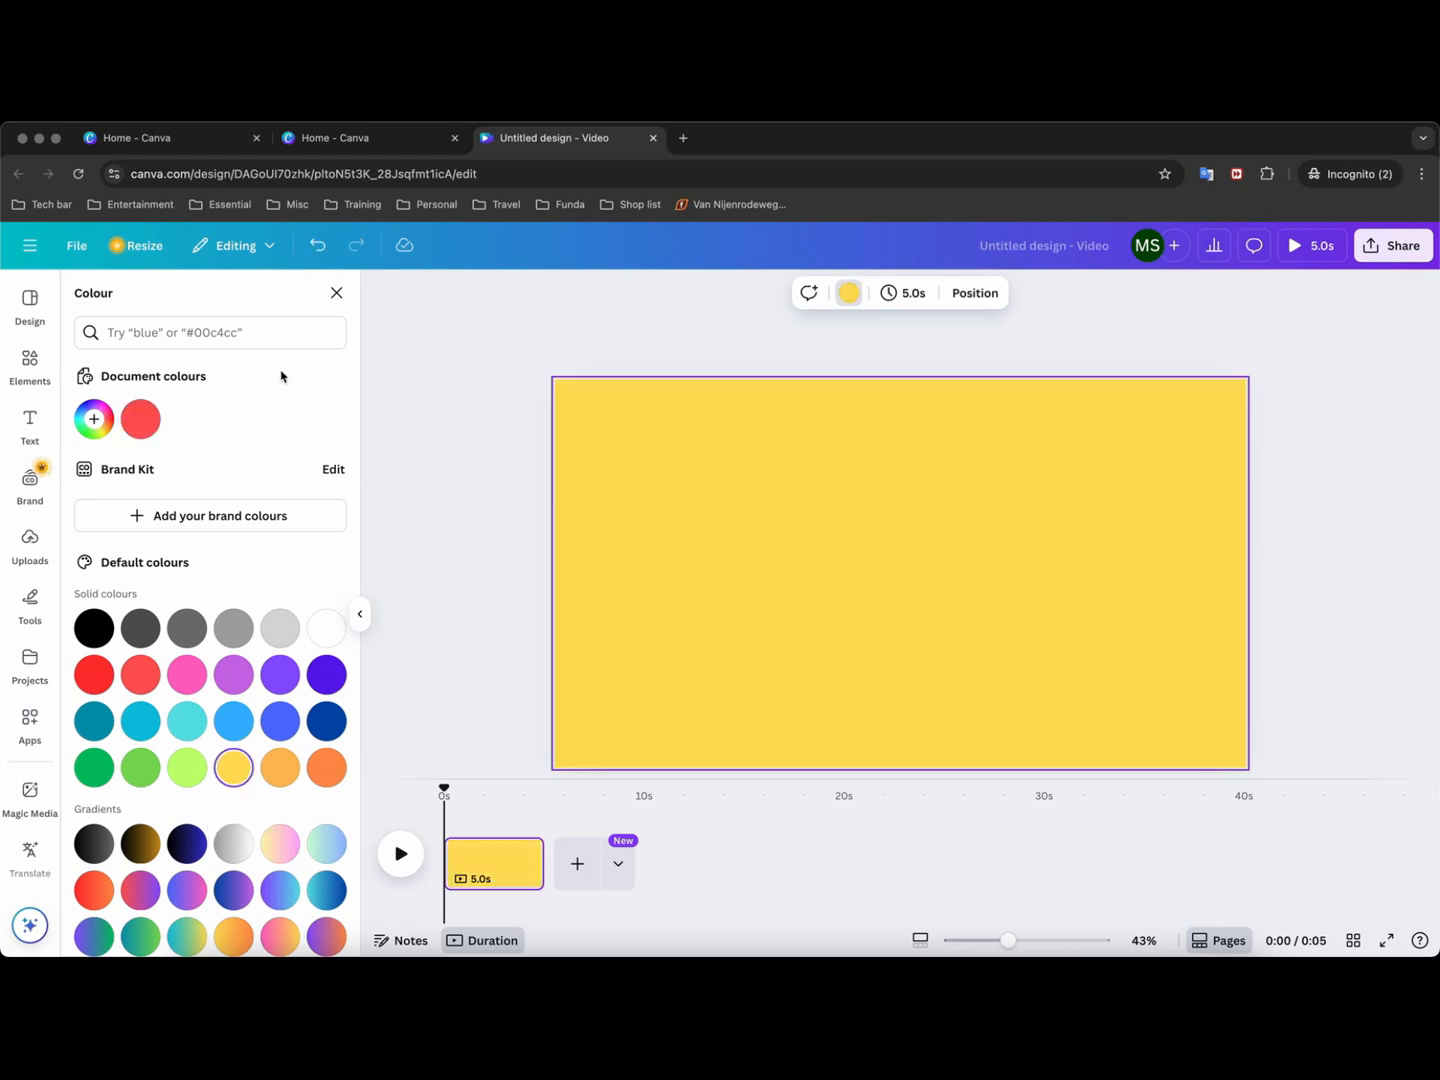
# Add the recently used red letter A graphic and enlarge it in the upper-left part of the page.
pyautogui.click(34, 366)
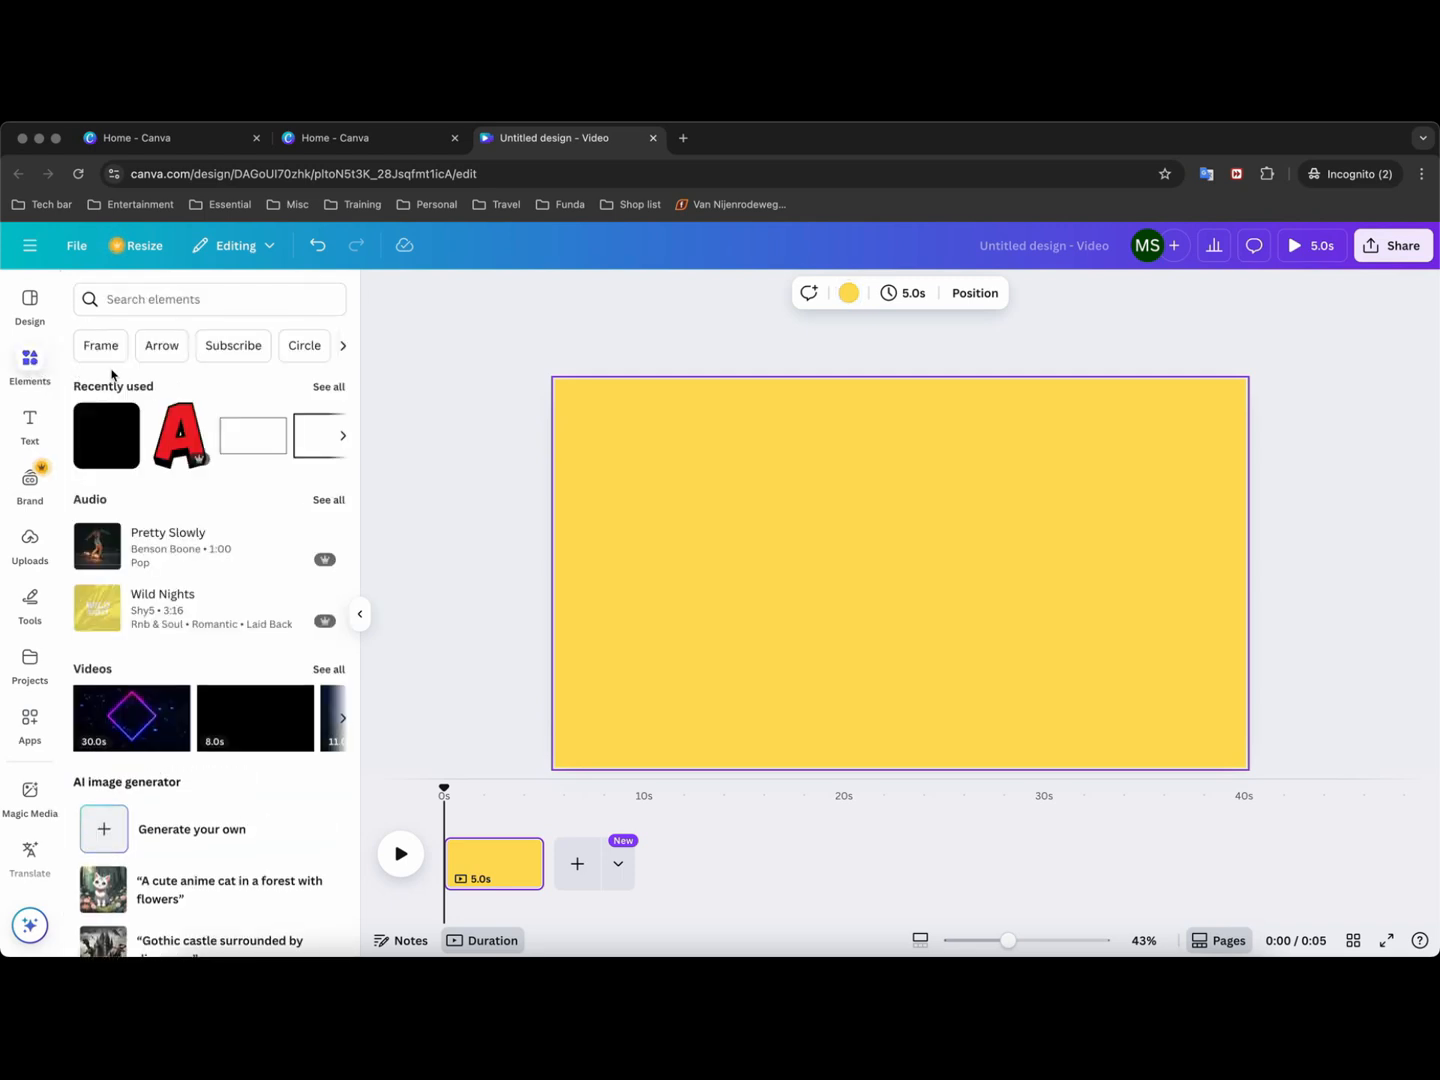
pyautogui.click(176, 427)
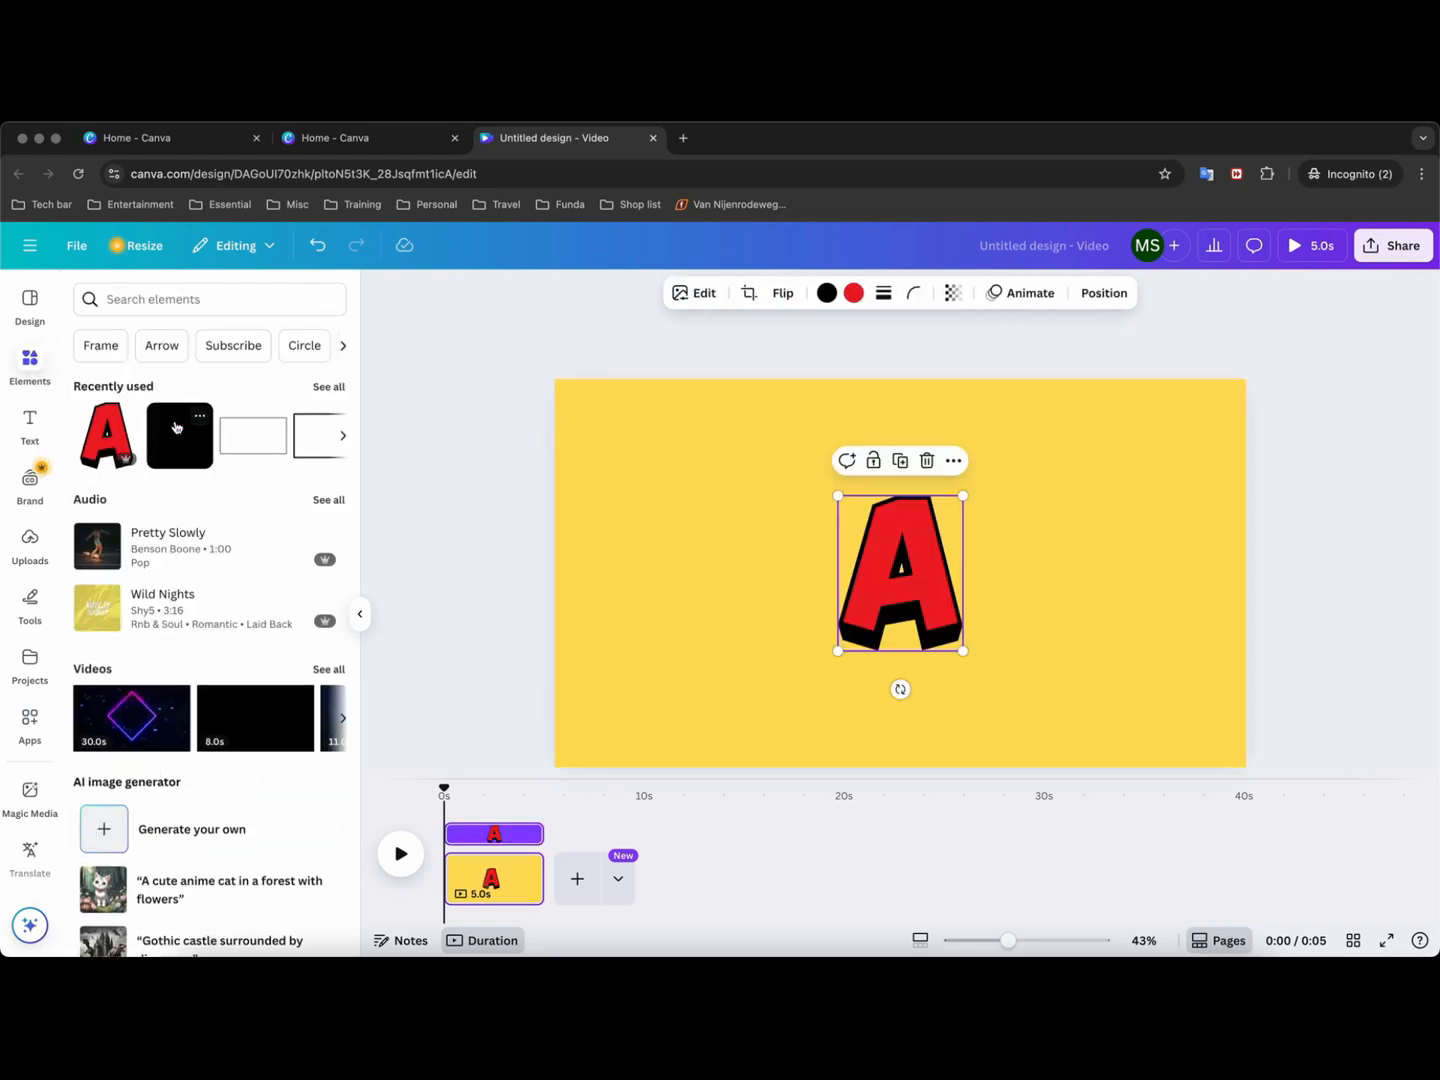
pyautogui.moveTo(903, 581); pyautogui.dragTo(665, 491)
pyautogui.moveTo(724, 562); pyautogui.dragTo(822, 619)
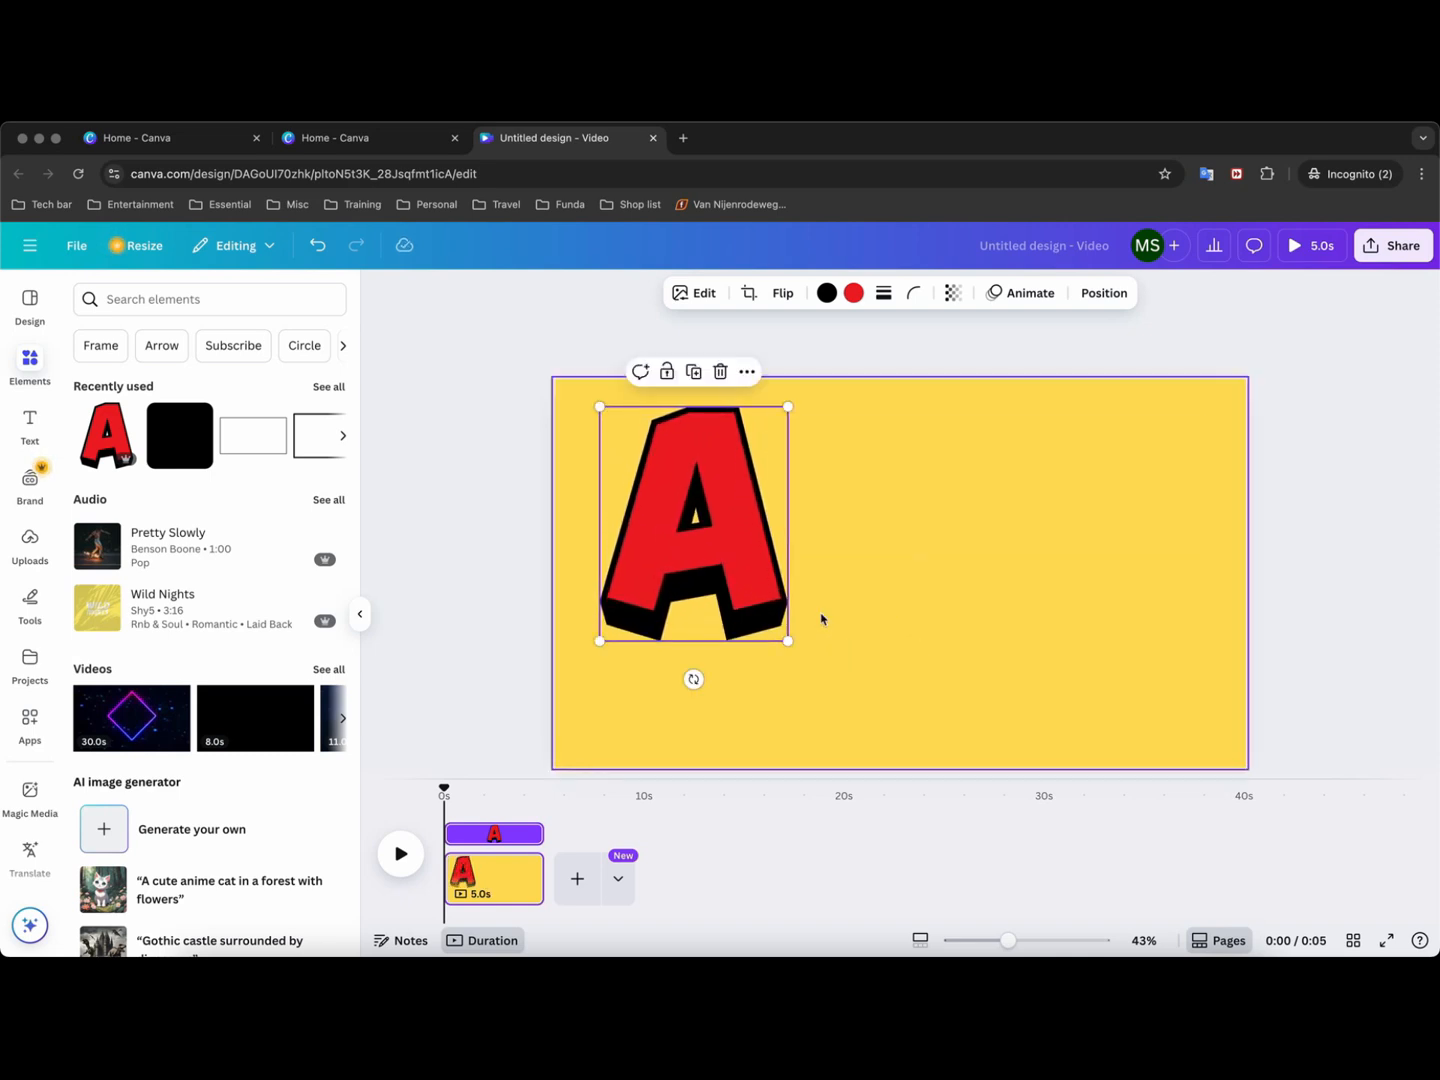
# Duplicate the letter A, flip the copy vertically and place it directly below the original as a reflection.
pyautogui.rightClick(708, 543)
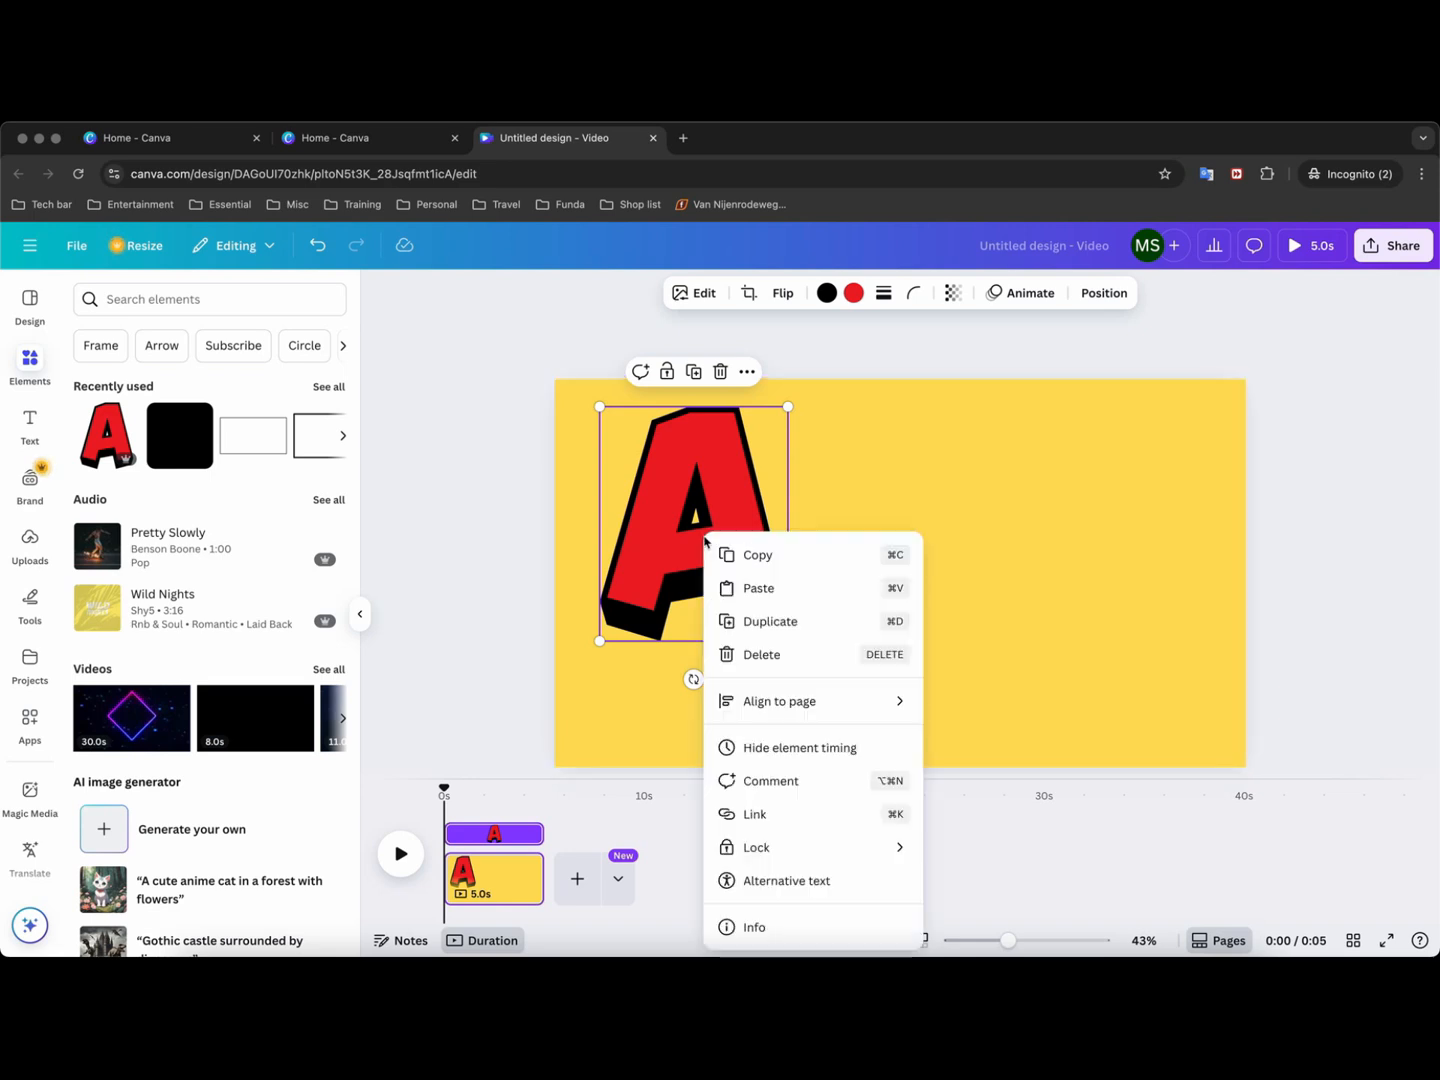
pyautogui.click(753, 620)
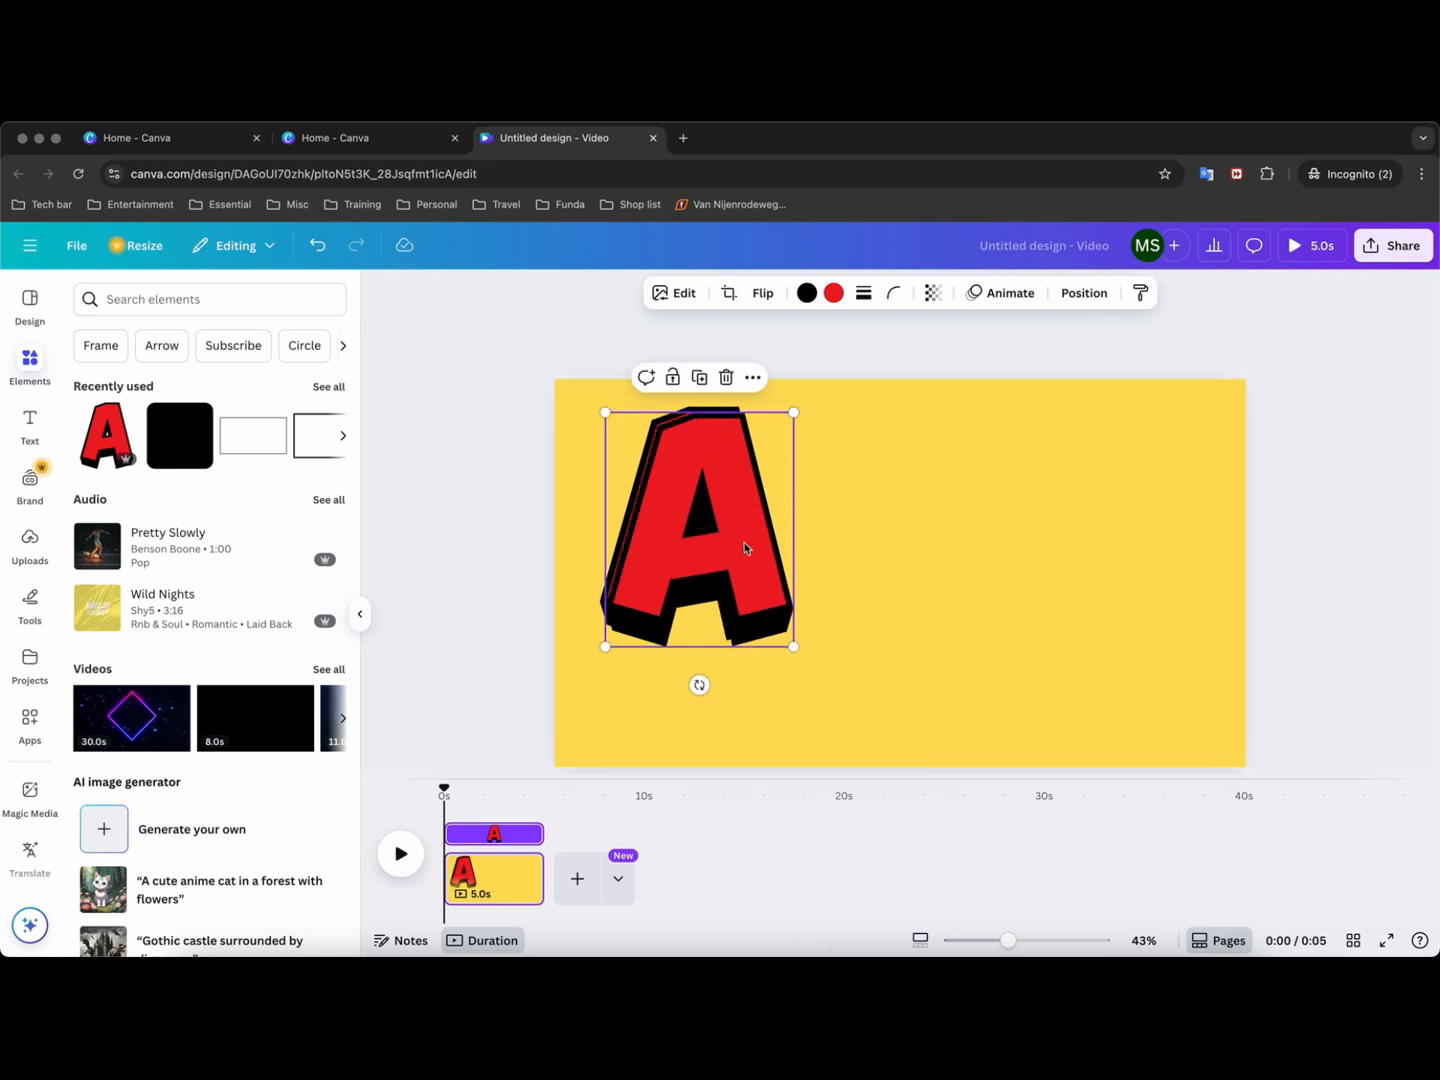
pyautogui.moveTo(746, 546); pyautogui.dragTo(975, 540)
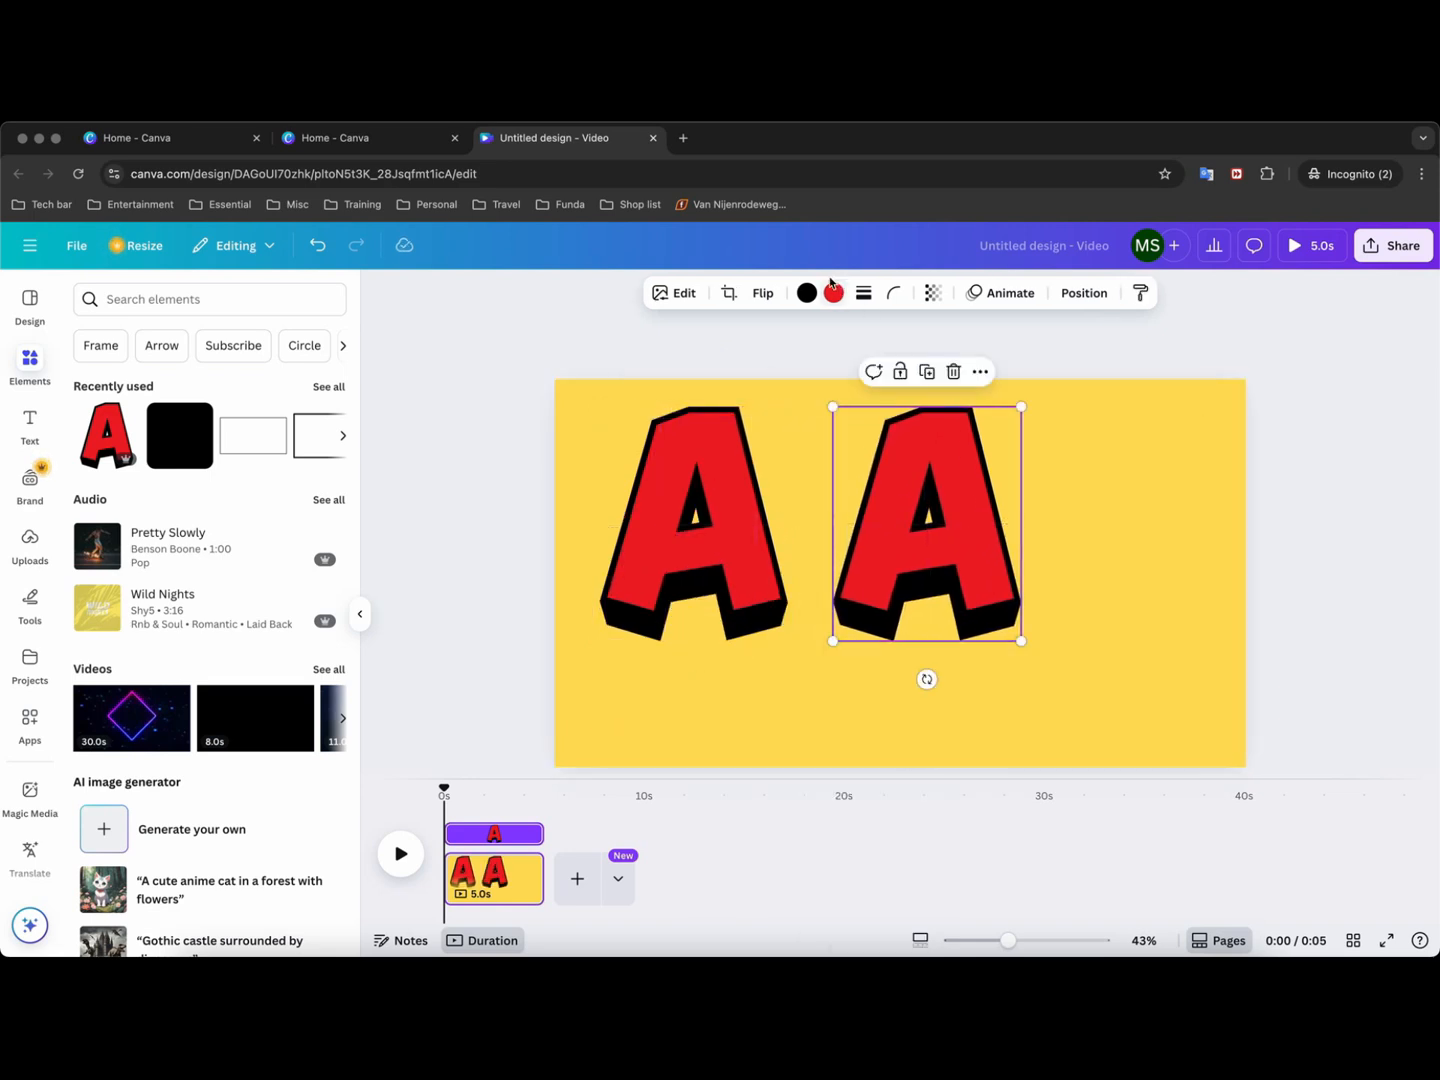
pyautogui.click(763, 293)
pyautogui.click(770, 370)
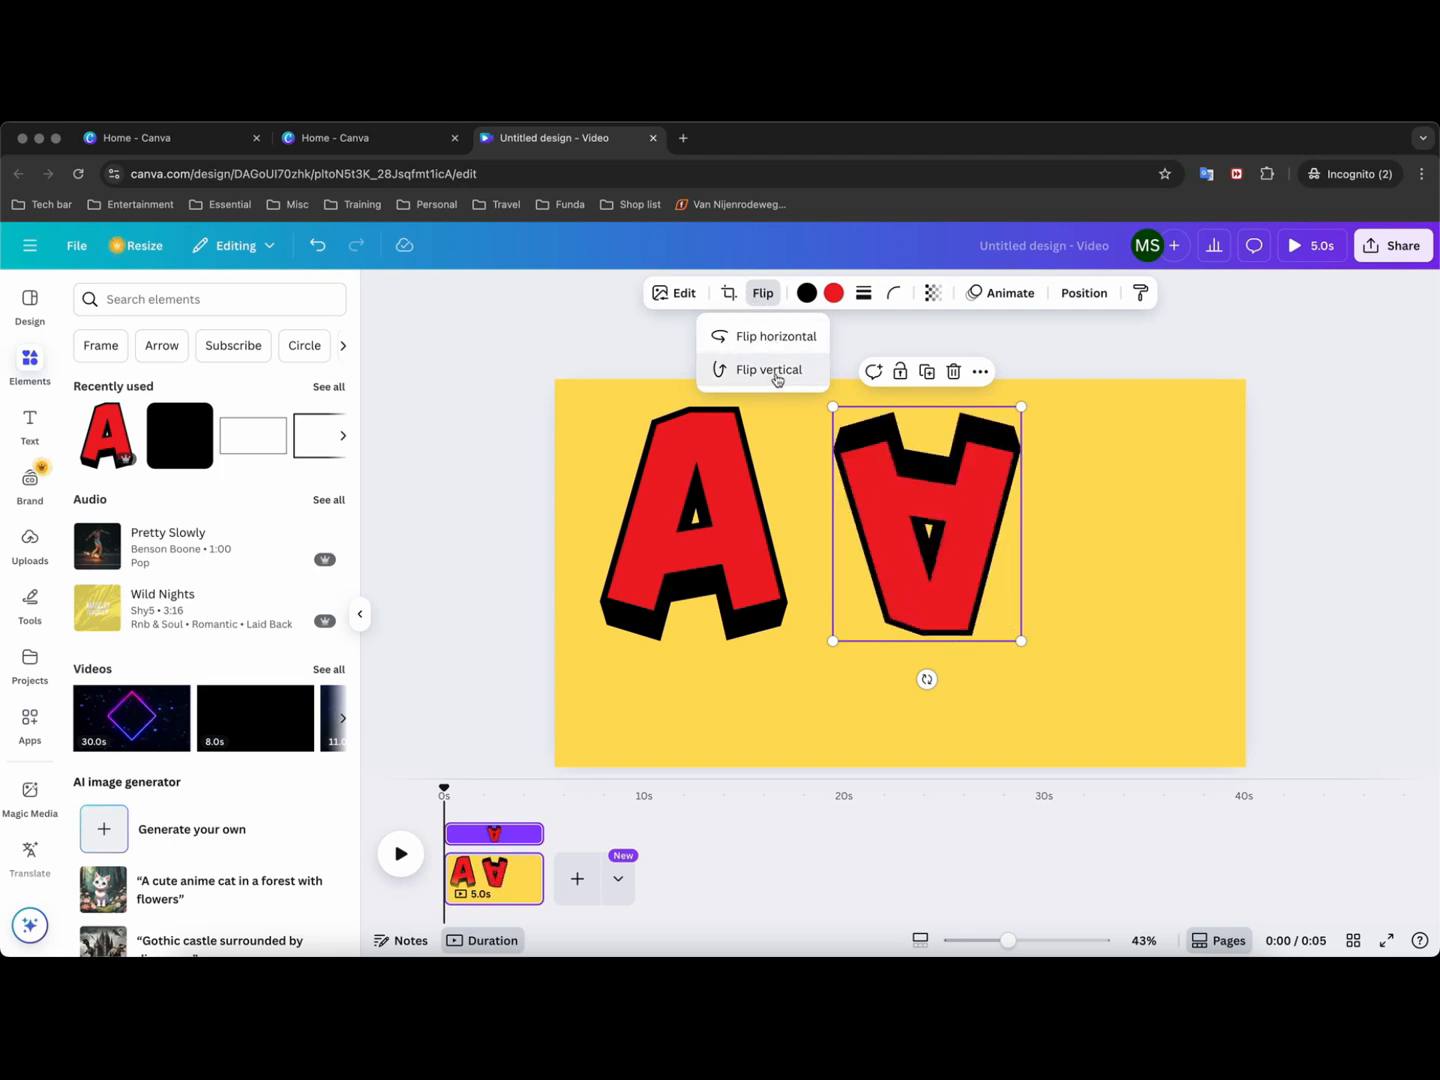
pyautogui.moveTo(953, 492); pyautogui.dragTo(712, 748)
# Enlarge the upright A to about 555 × 693, match the flipped copy's size, and align the two with a small gap between them.
pyautogui.click(725, 579)
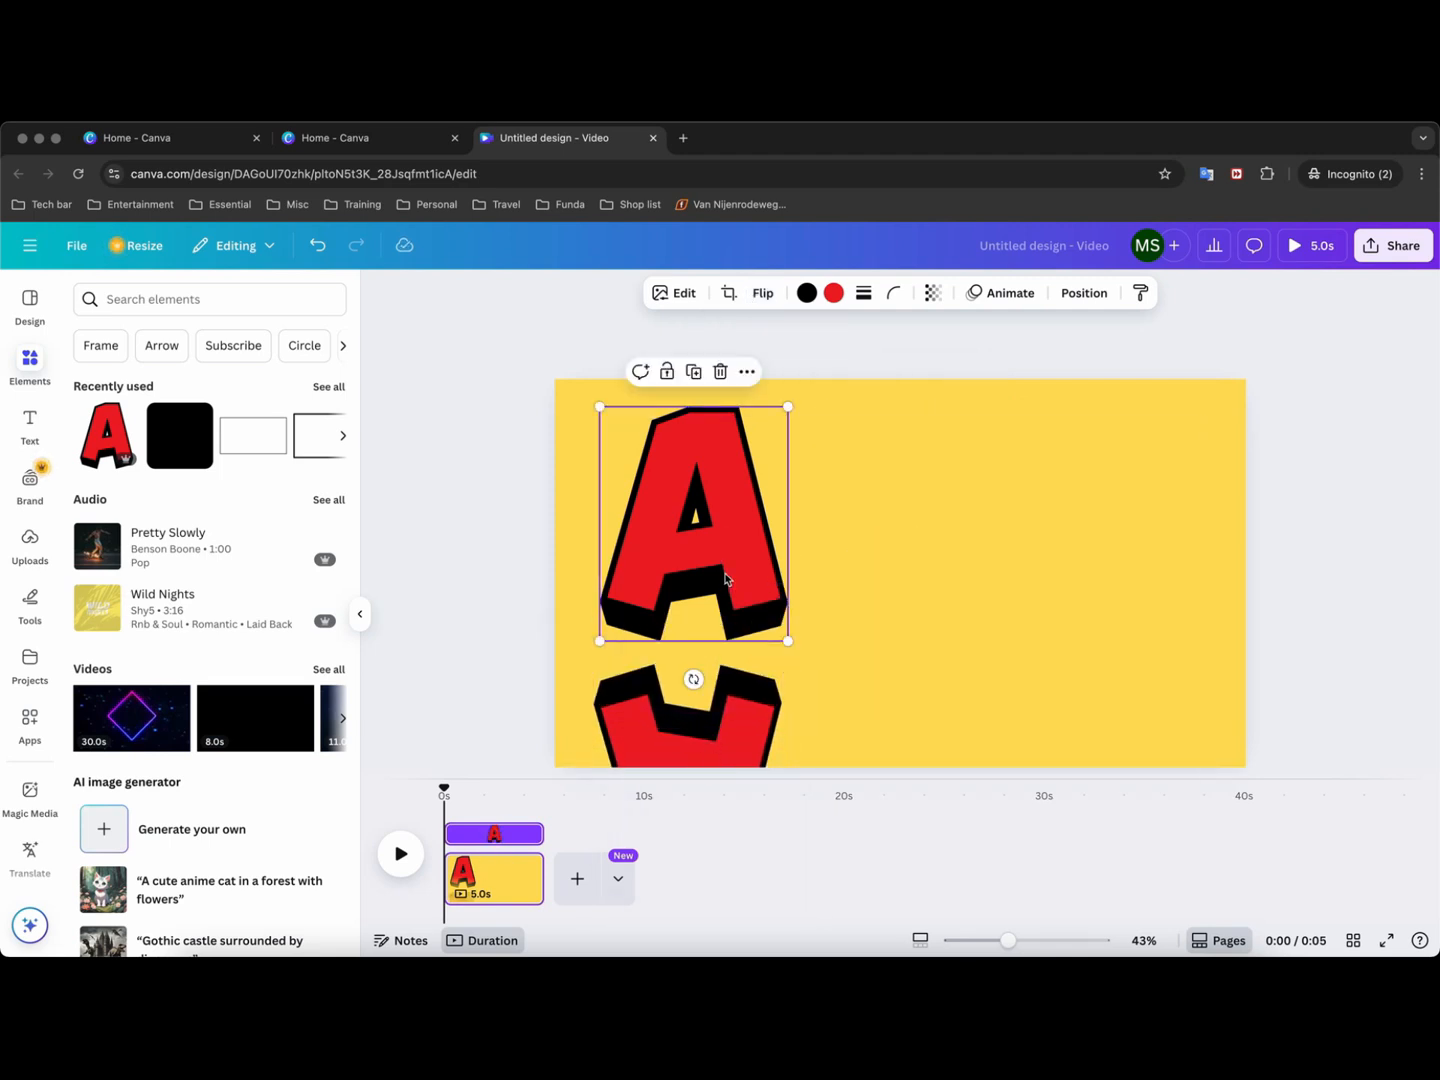
pyautogui.moveTo(788, 643); pyautogui.dragTo(798, 658)
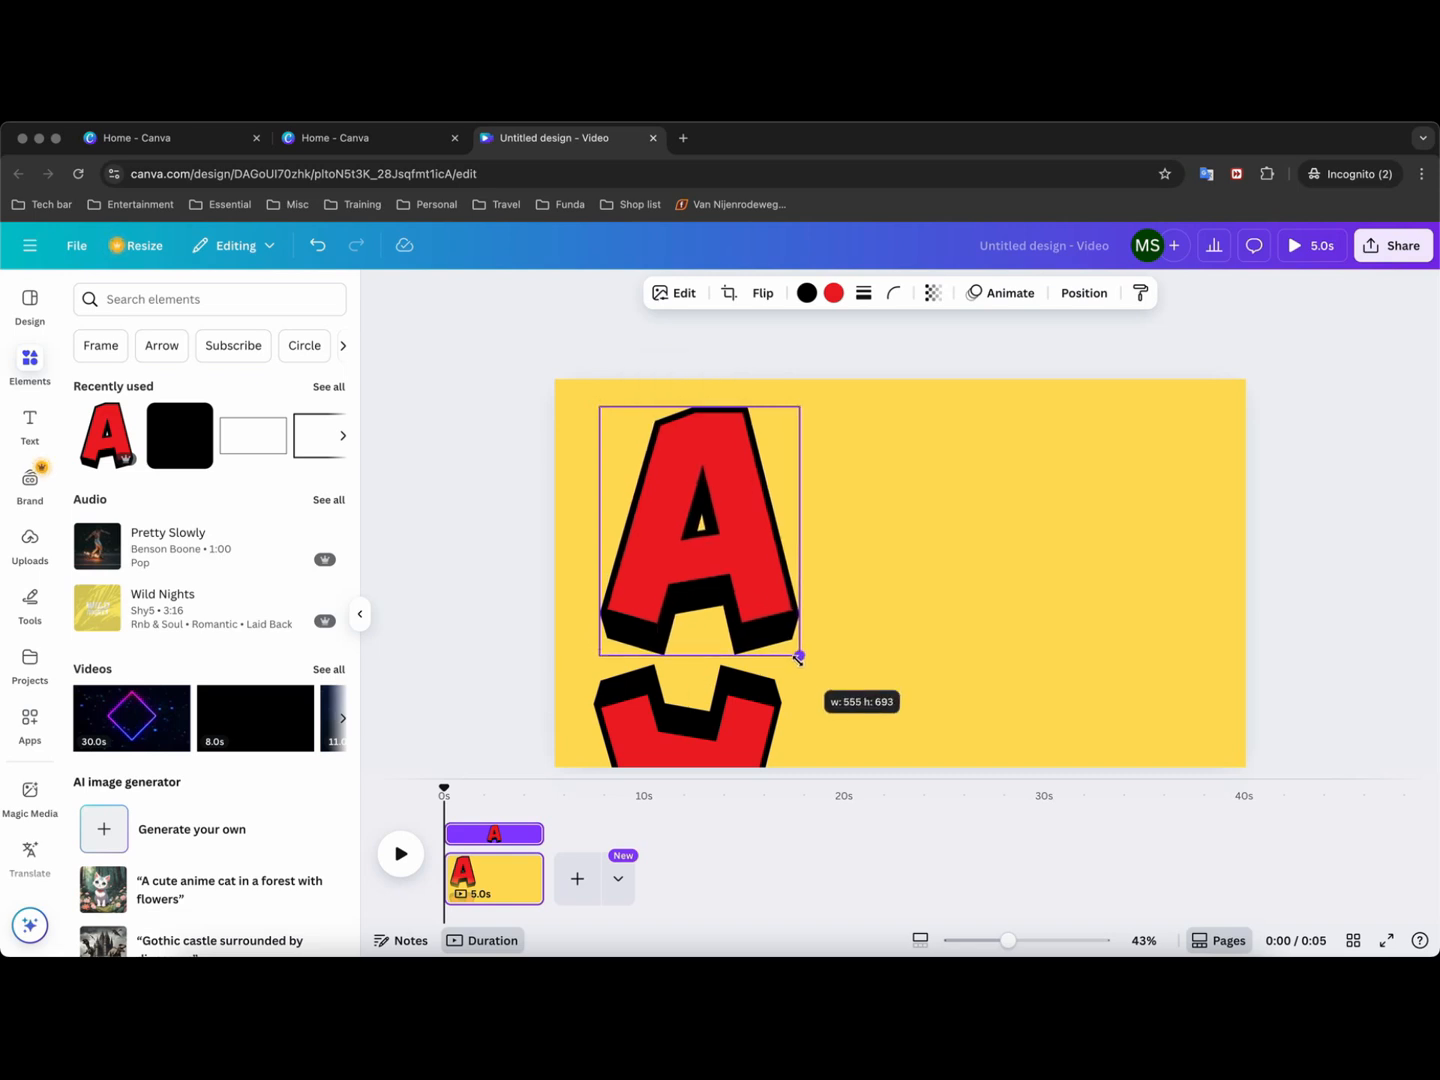
pyautogui.click(725, 726)
pyautogui.moveTo(725, 726); pyautogui.dragTo(737, 726)
pyautogui.moveTo(795, 665); pyautogui.dragTo(803, 655)
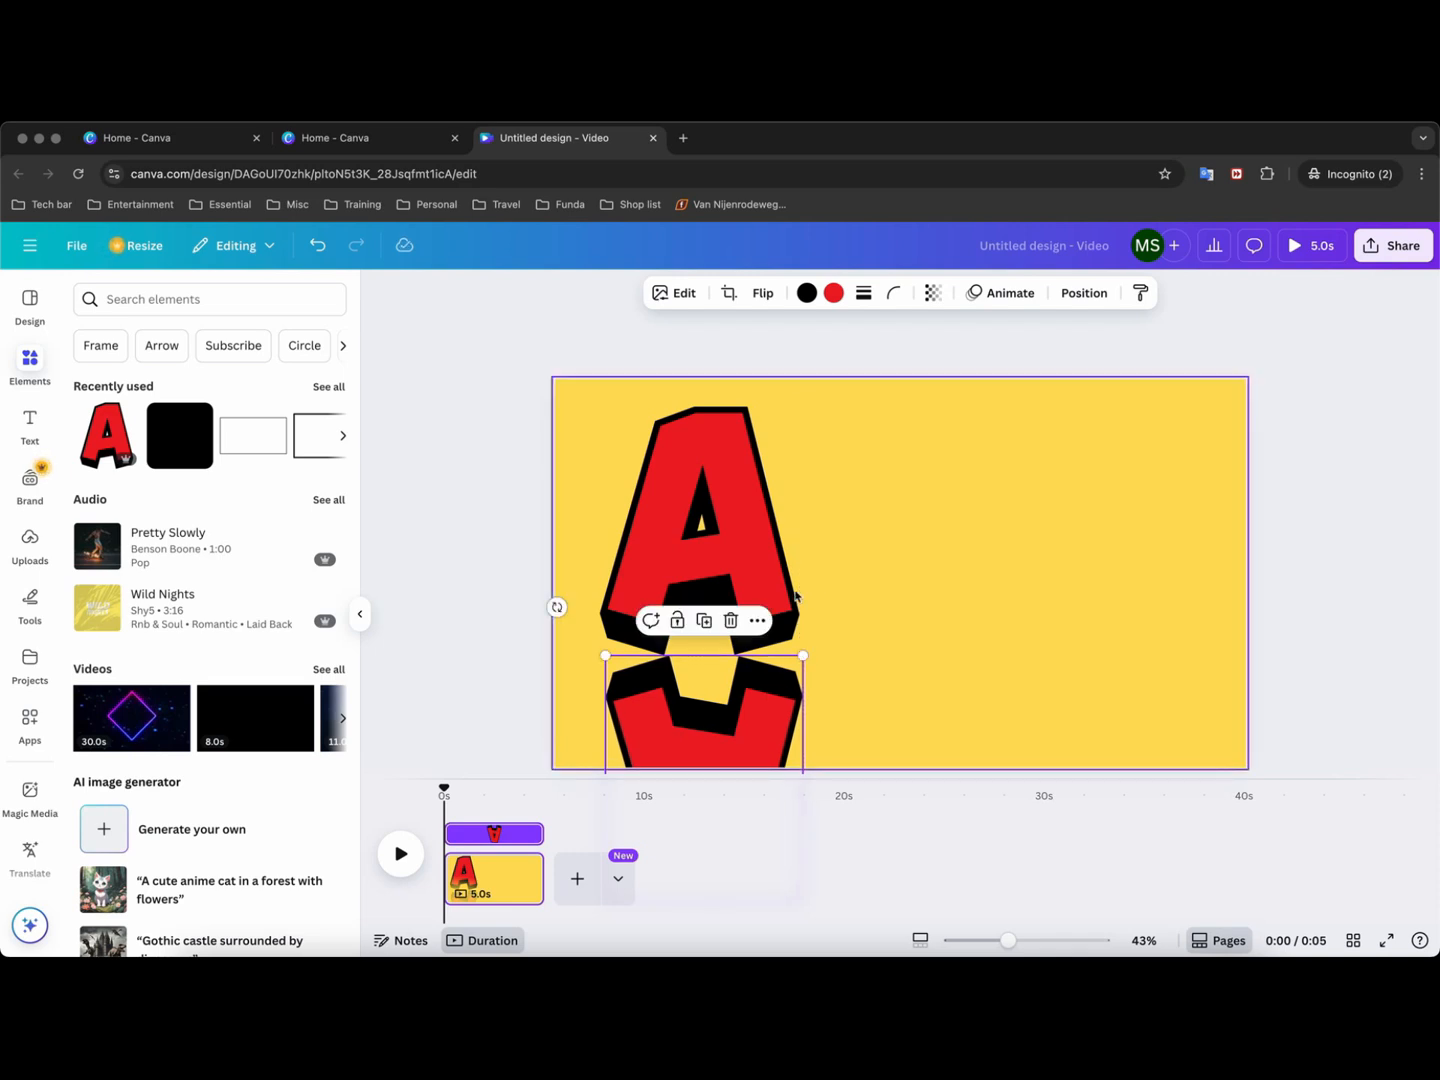
pyautogui.moveTo(714, 705); pyautogui.dragTo(709, 722)
pyautogui.click(713, 553)
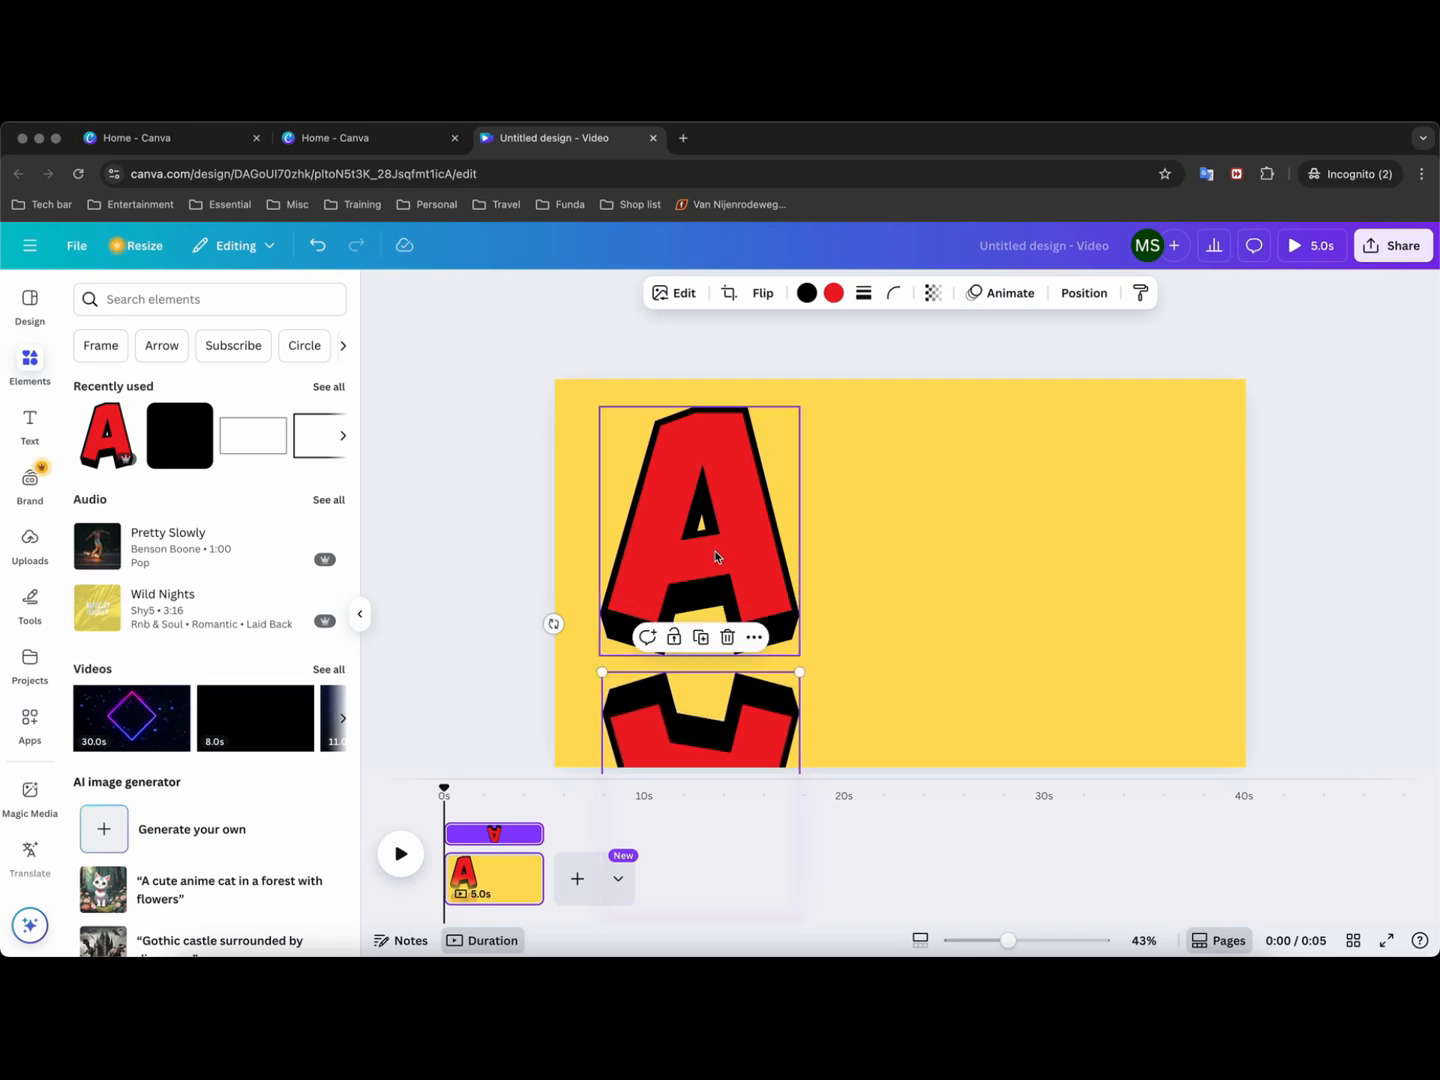
pyautogui.moveTo(714, 548); pyautogui.dragTo(715, 557)
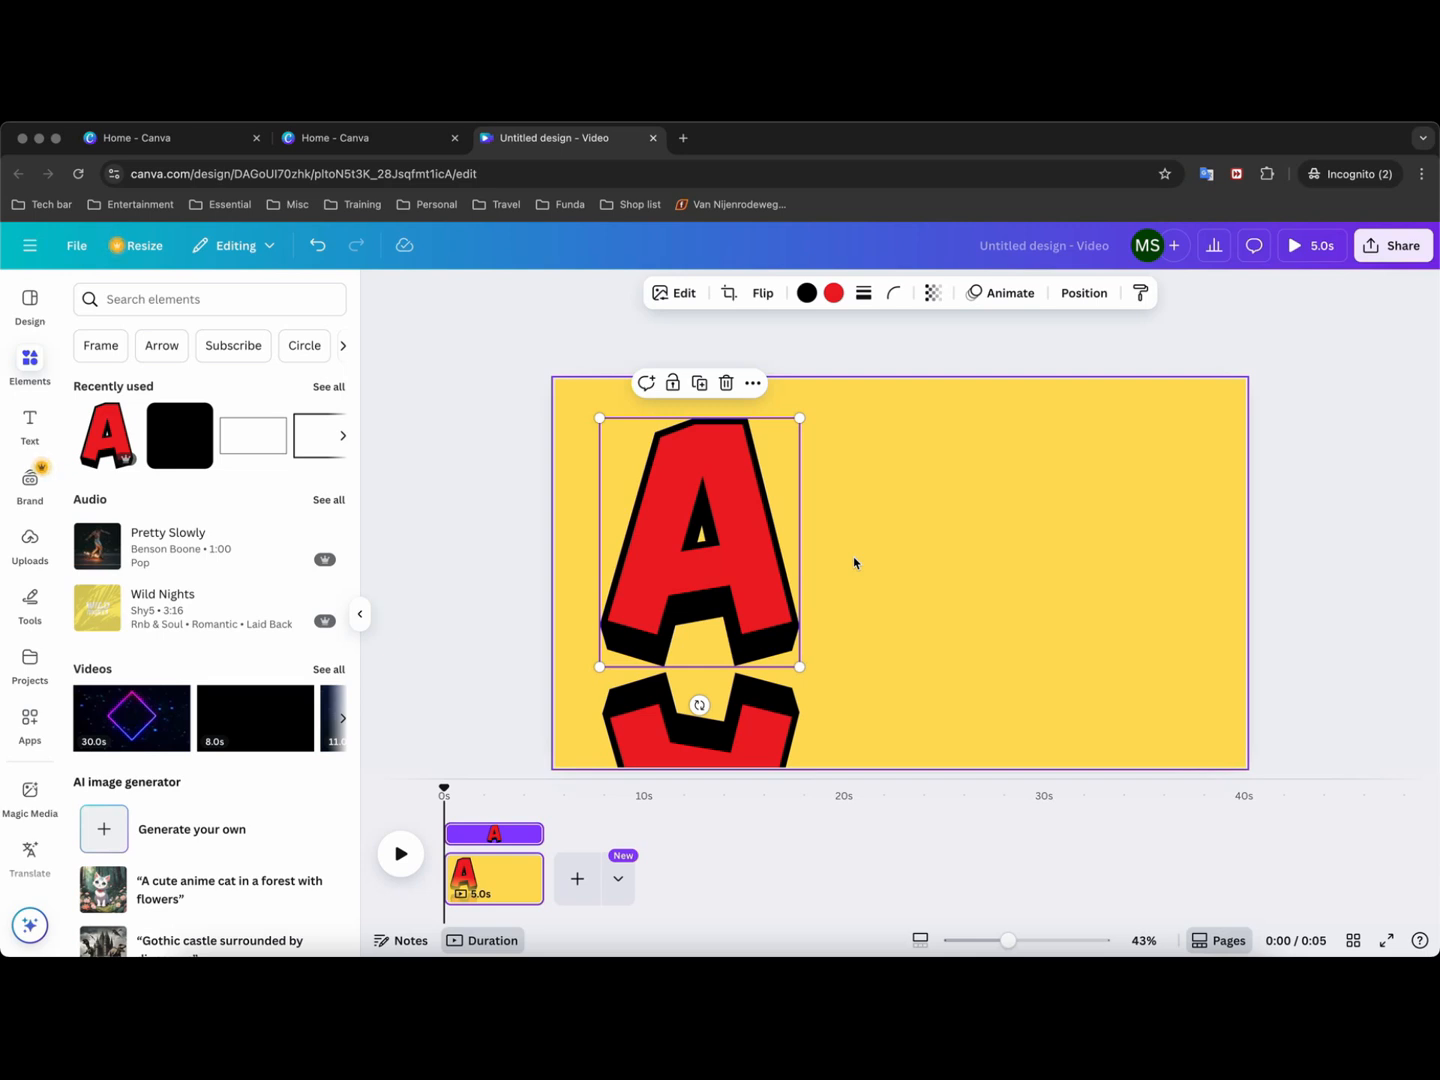
# Add a rounded square from the shape elements and place it just beside the upright A.
pyautogui.click(343, 350)
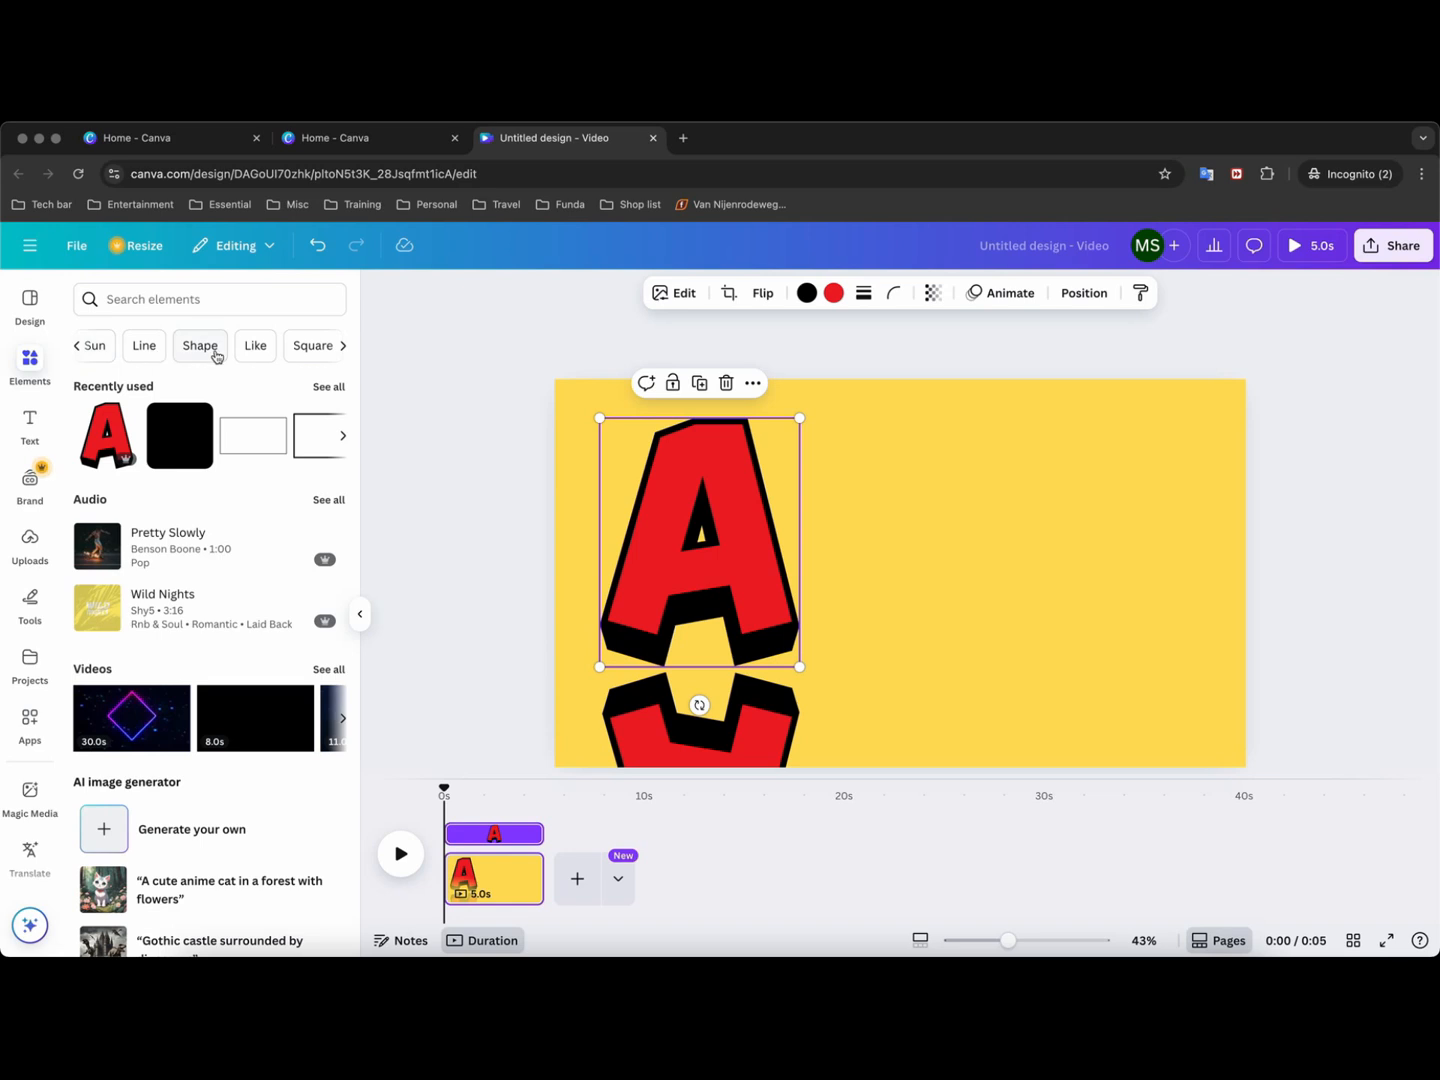
pyautogui.click(211, 352)
pyautogui.click(149, 464)
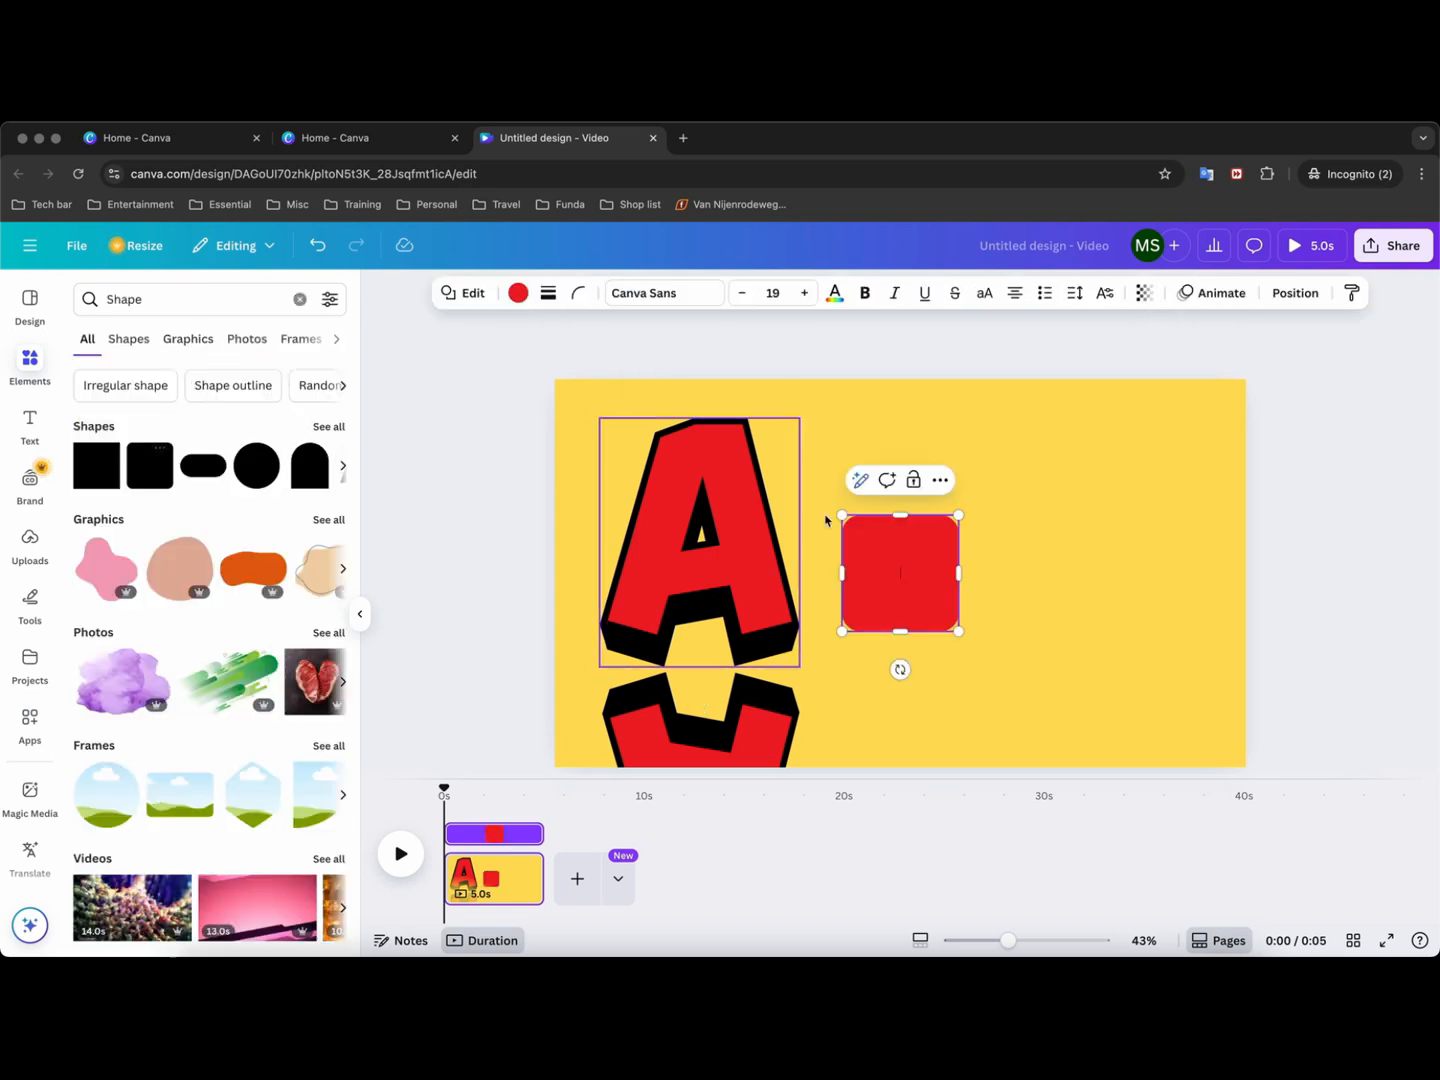
pyautogui.moveTo(883, 564); pyautogui.dragTo(849, 548)
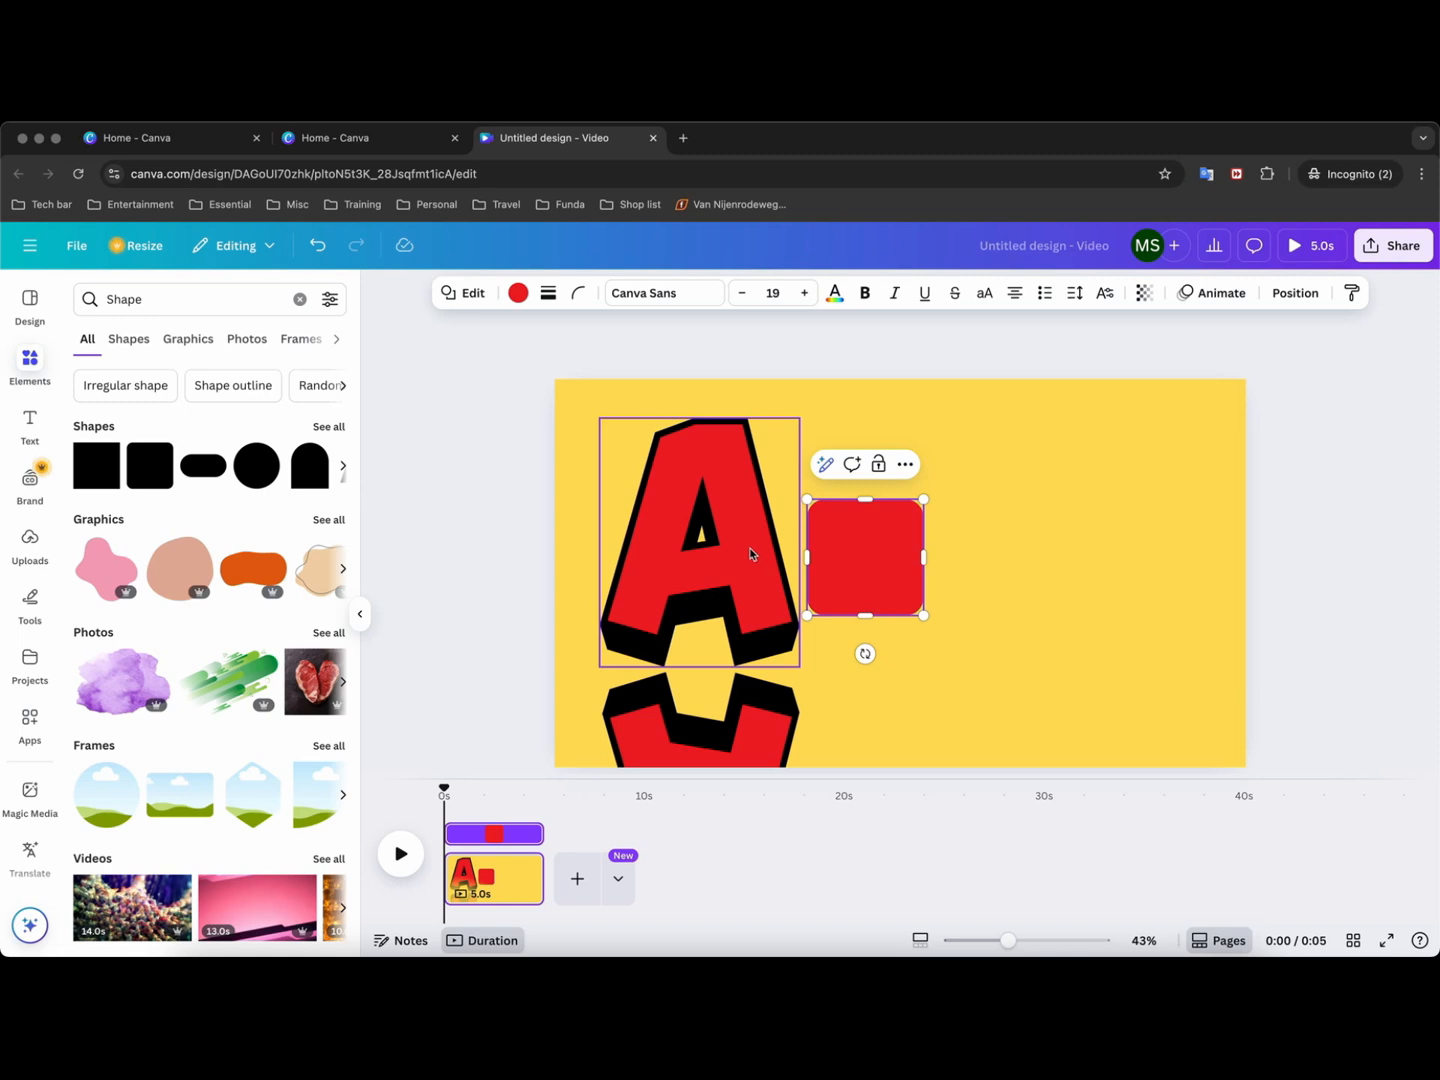
# Fill the rounded square with the red-to-purple gradient and set its style to Linear gradient 180°.
pyautogui.click(517, 292)
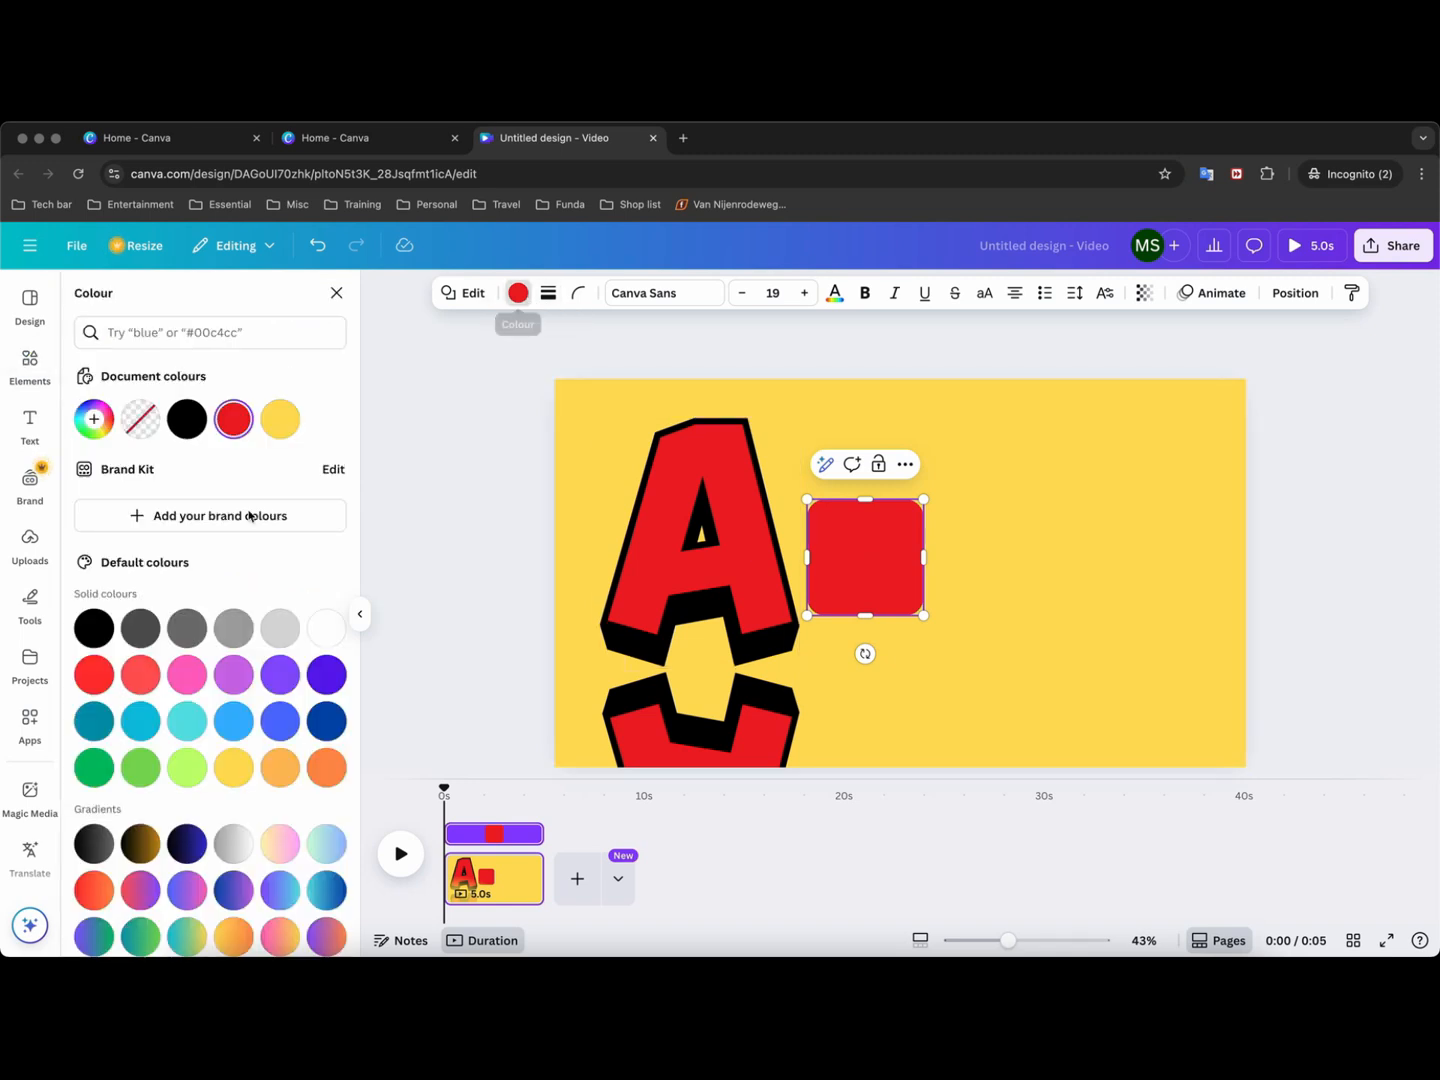
pyautogui.click(137, 900)
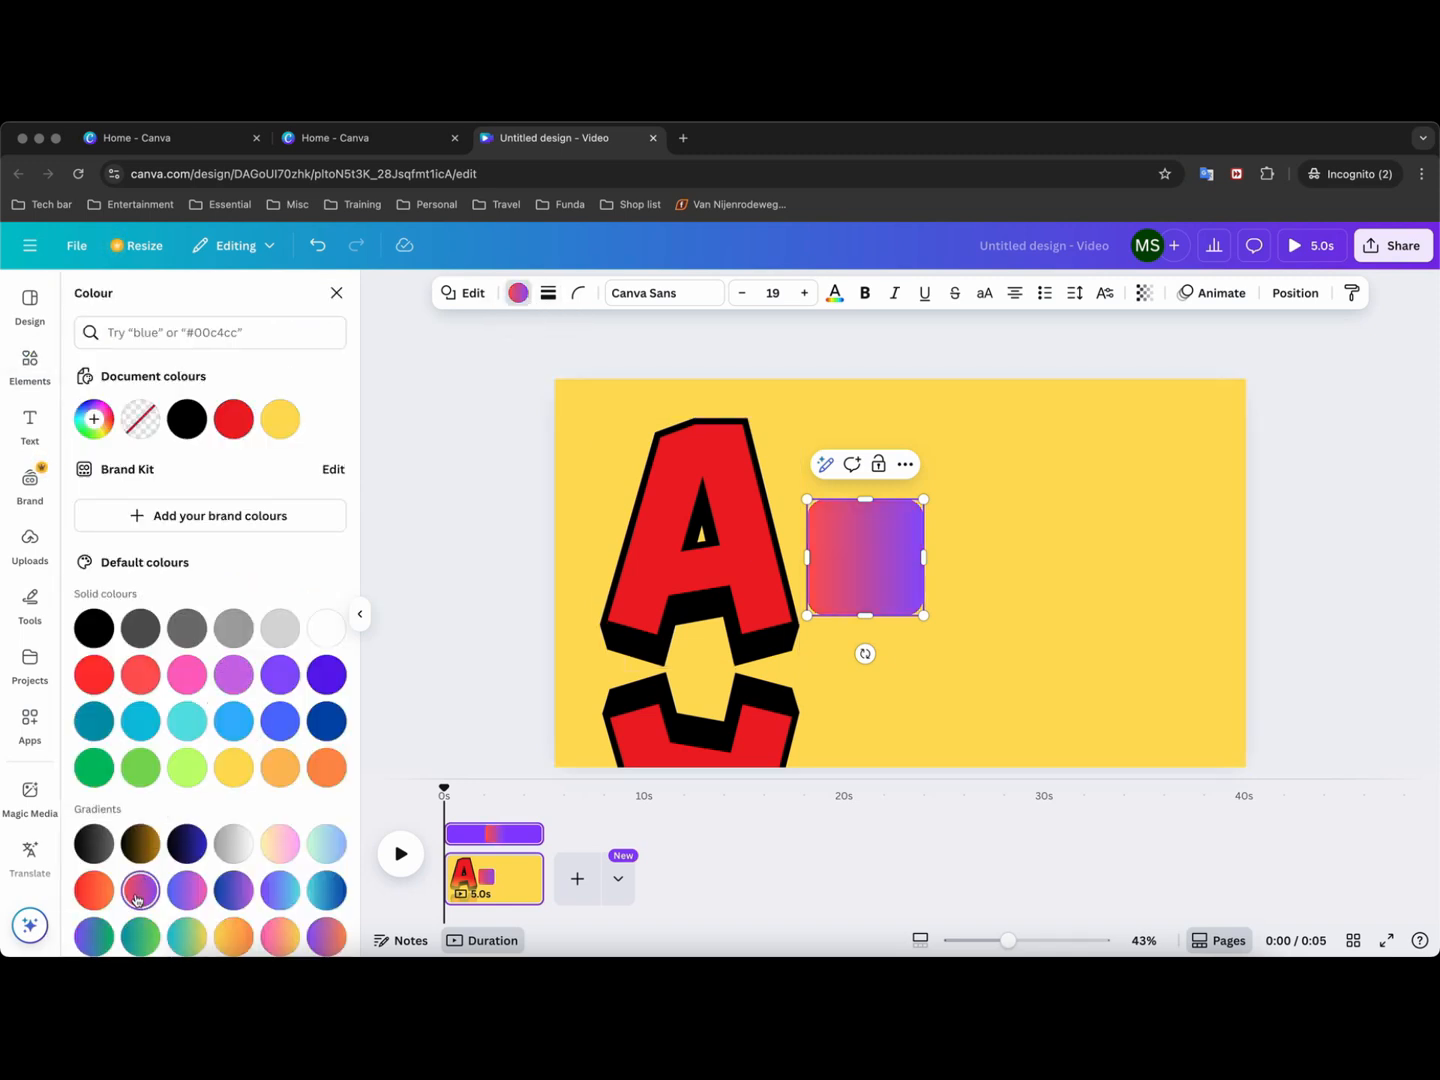
pyautogui.click(95, 420)
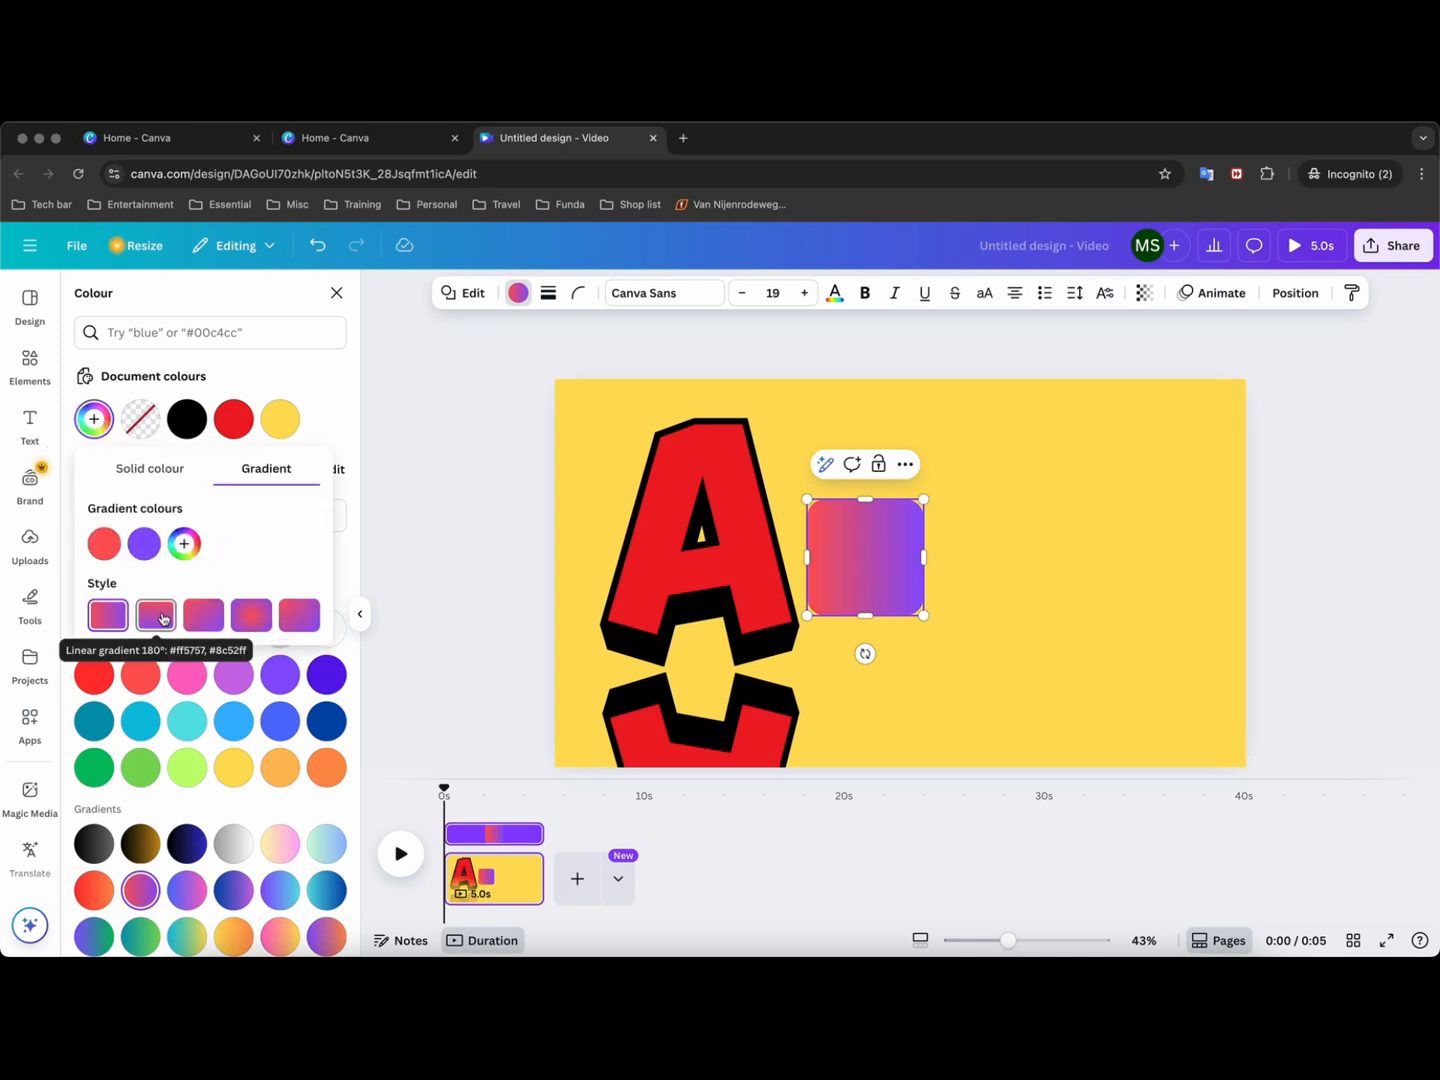
pyautogui.click(158, 616)
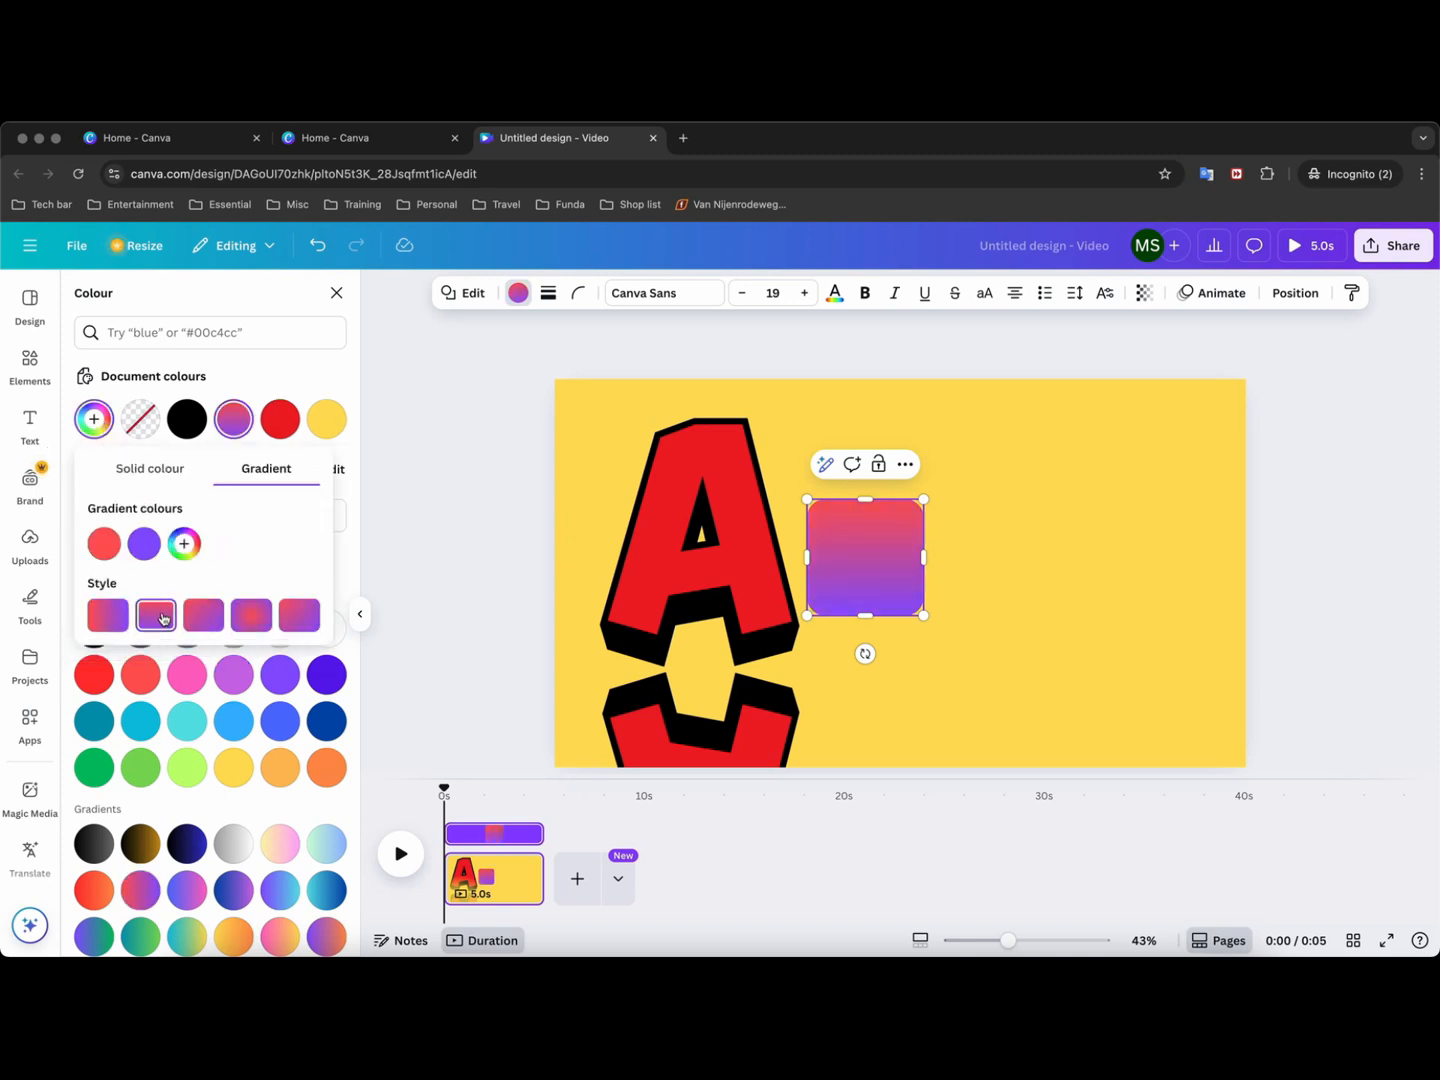
# Replace the gradient's purple colour with yellow #FFDE5A sampled from the page background.
pyautogui.click(144, 544)
pyautogui.click(356, 730)
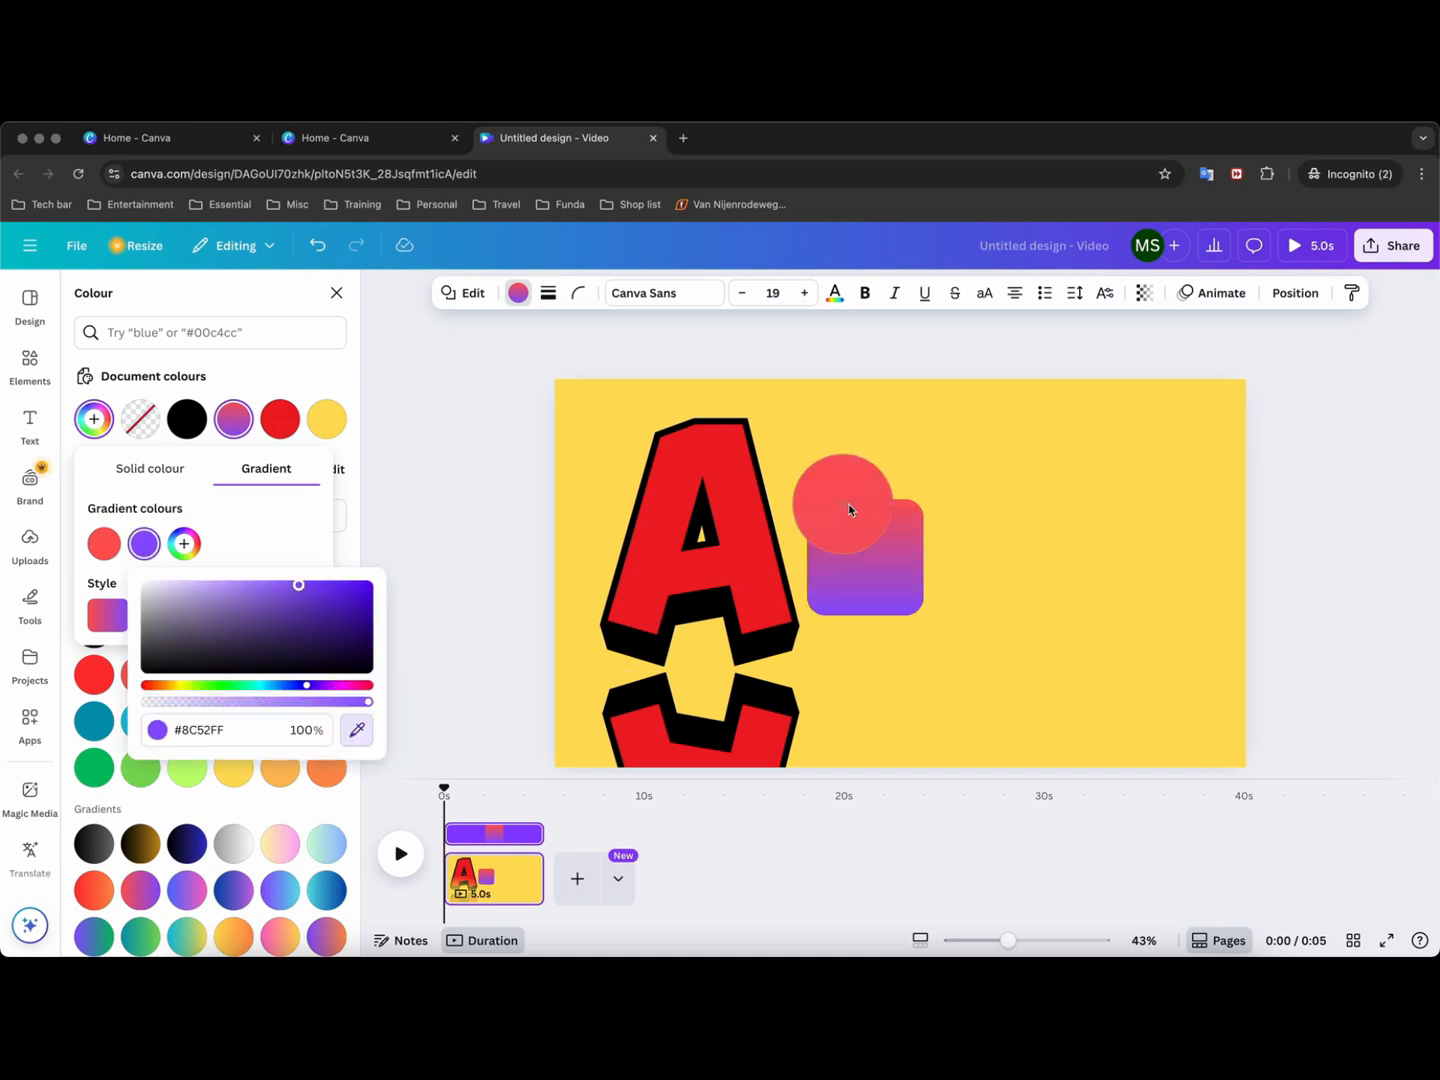
pyautogui.click(867, 454)
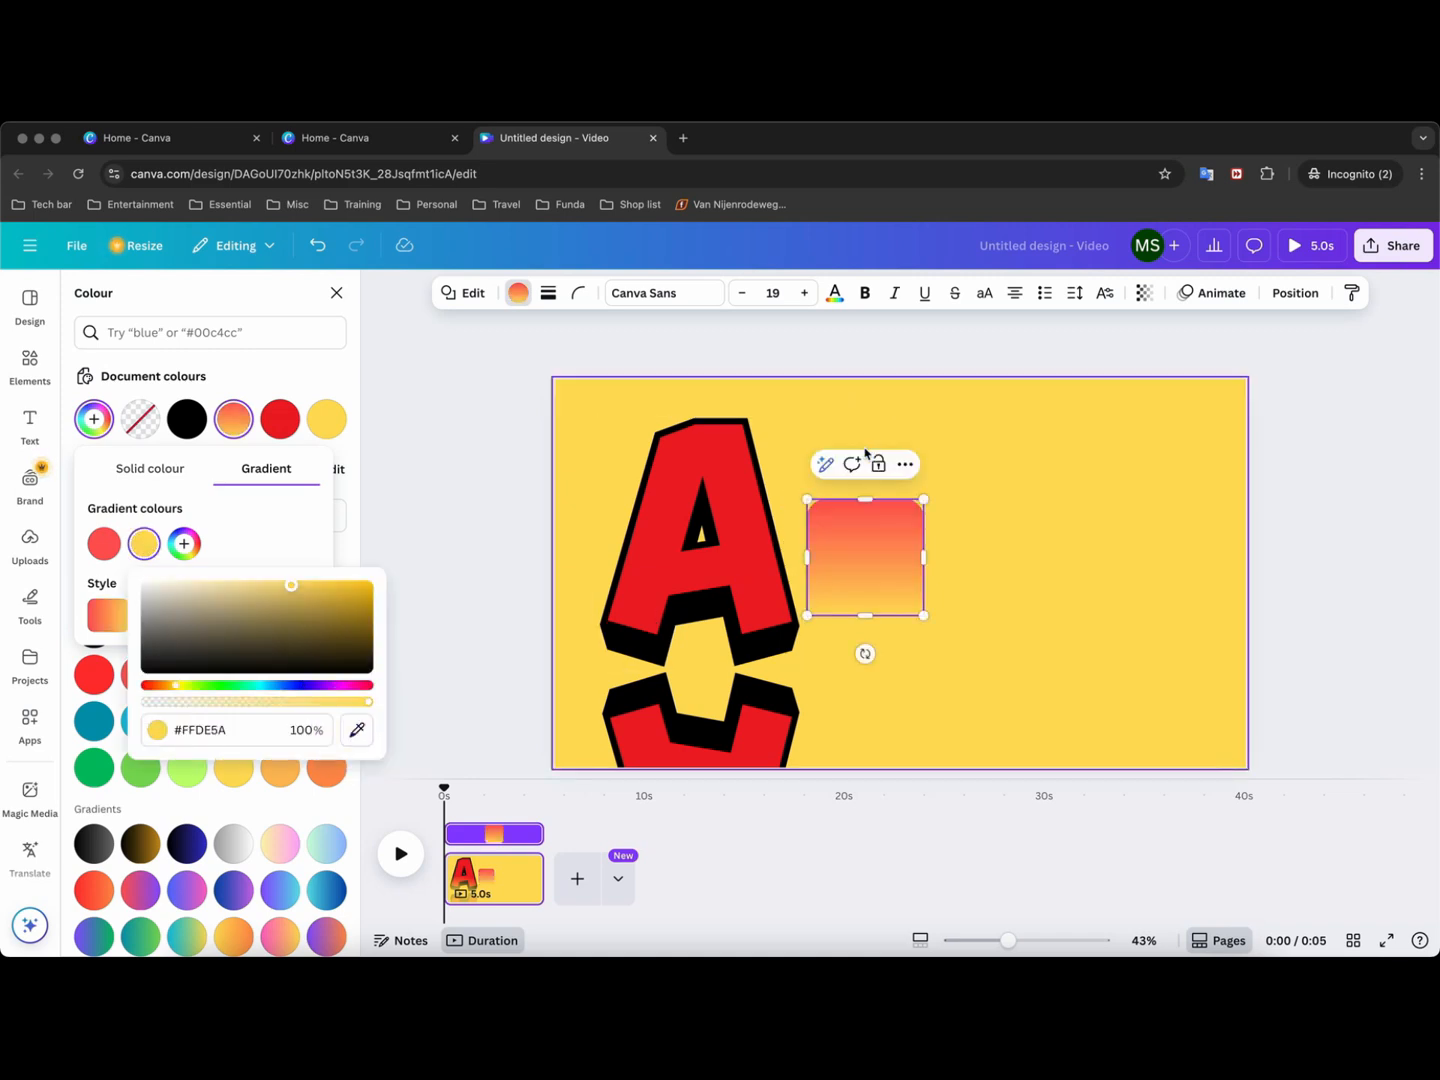
# Set the gradient's red colour to 0% opacity and change it to the pale tone #DFA9A9.
pyautogui.click(104, 546)
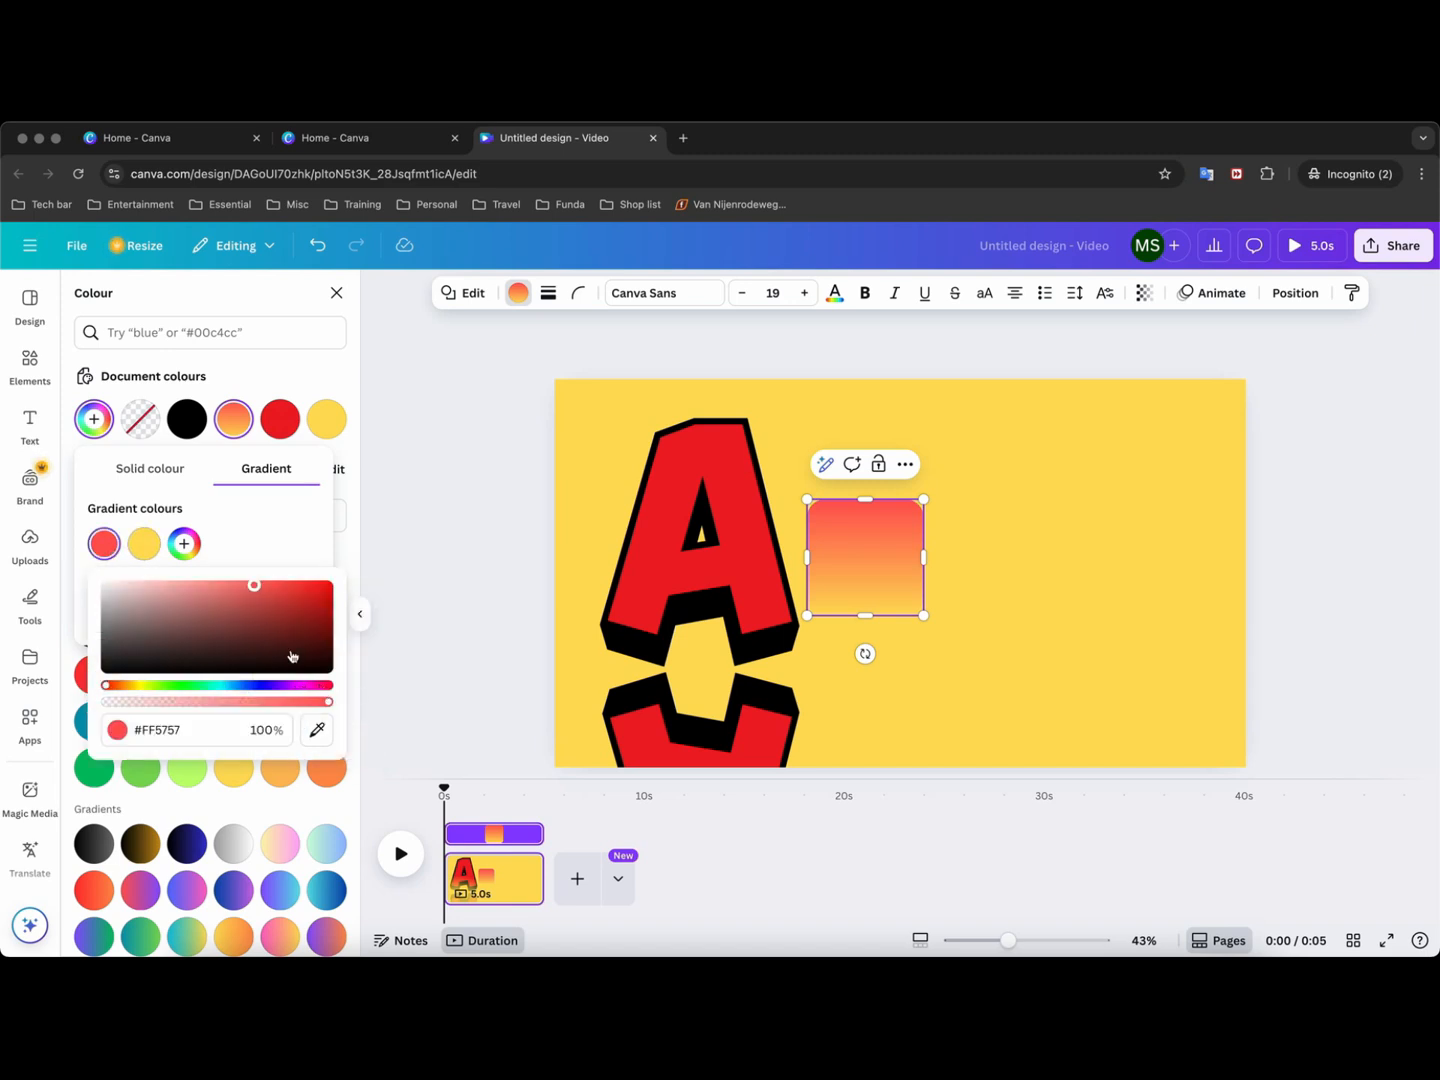
pyautogui.moveTo(327, 701); pyautogui.dragTo(92, 704)
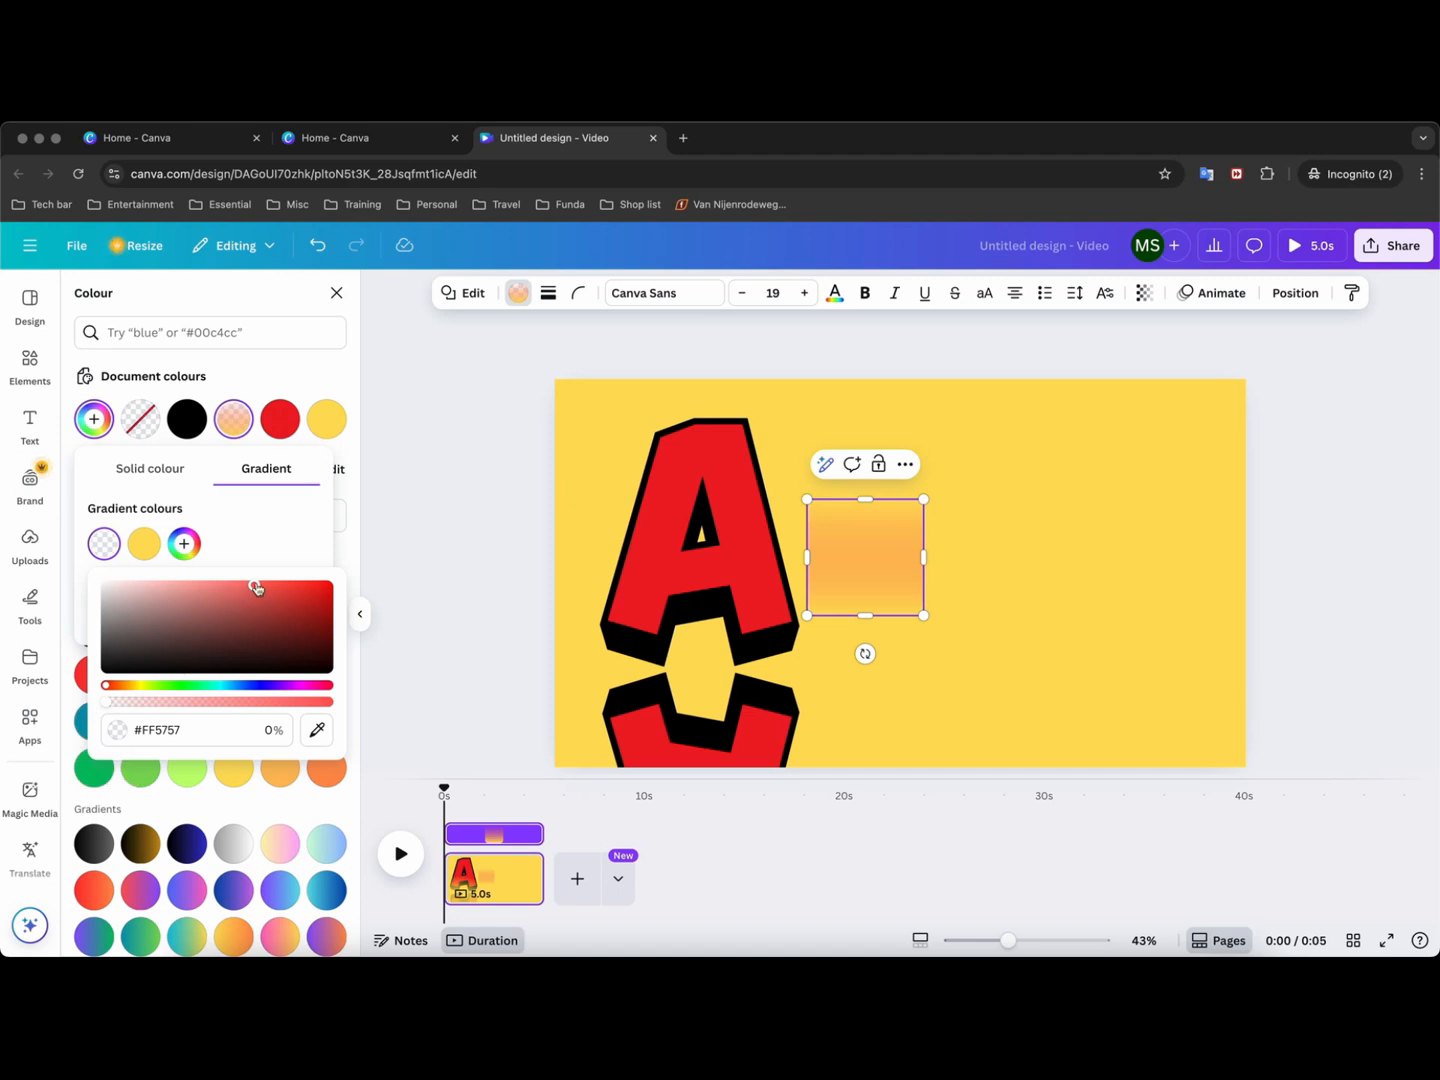
pyautogui.moveTo(255, 588); pyautogui.dragTo(158, 593)
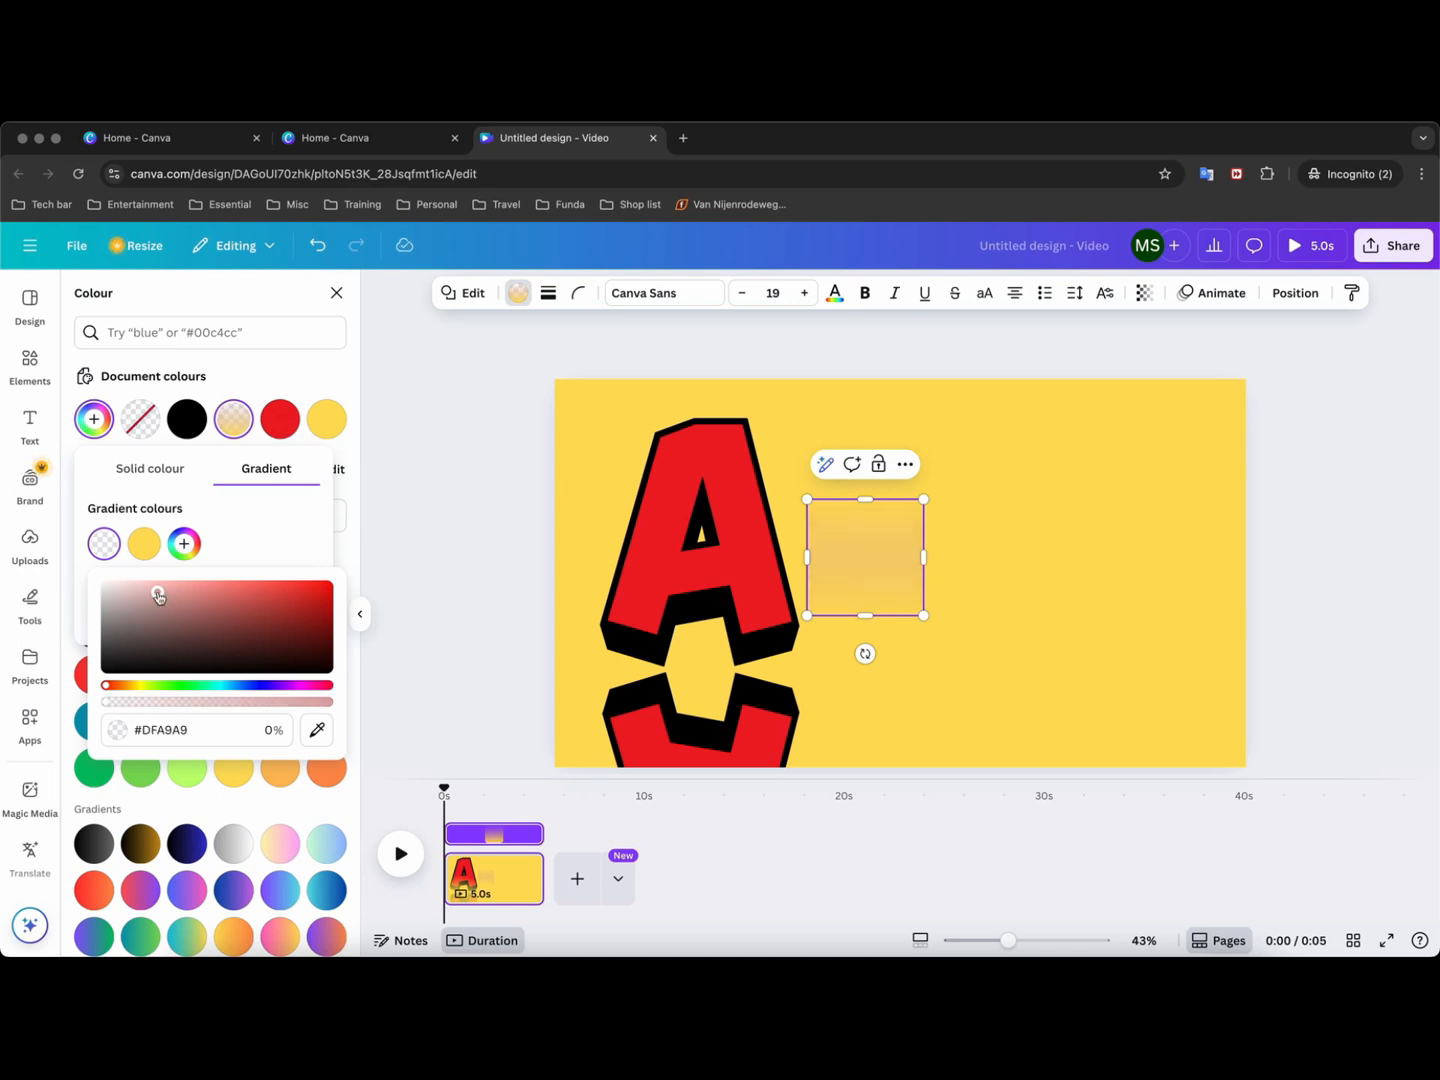
pyautogui.click(868, 562)
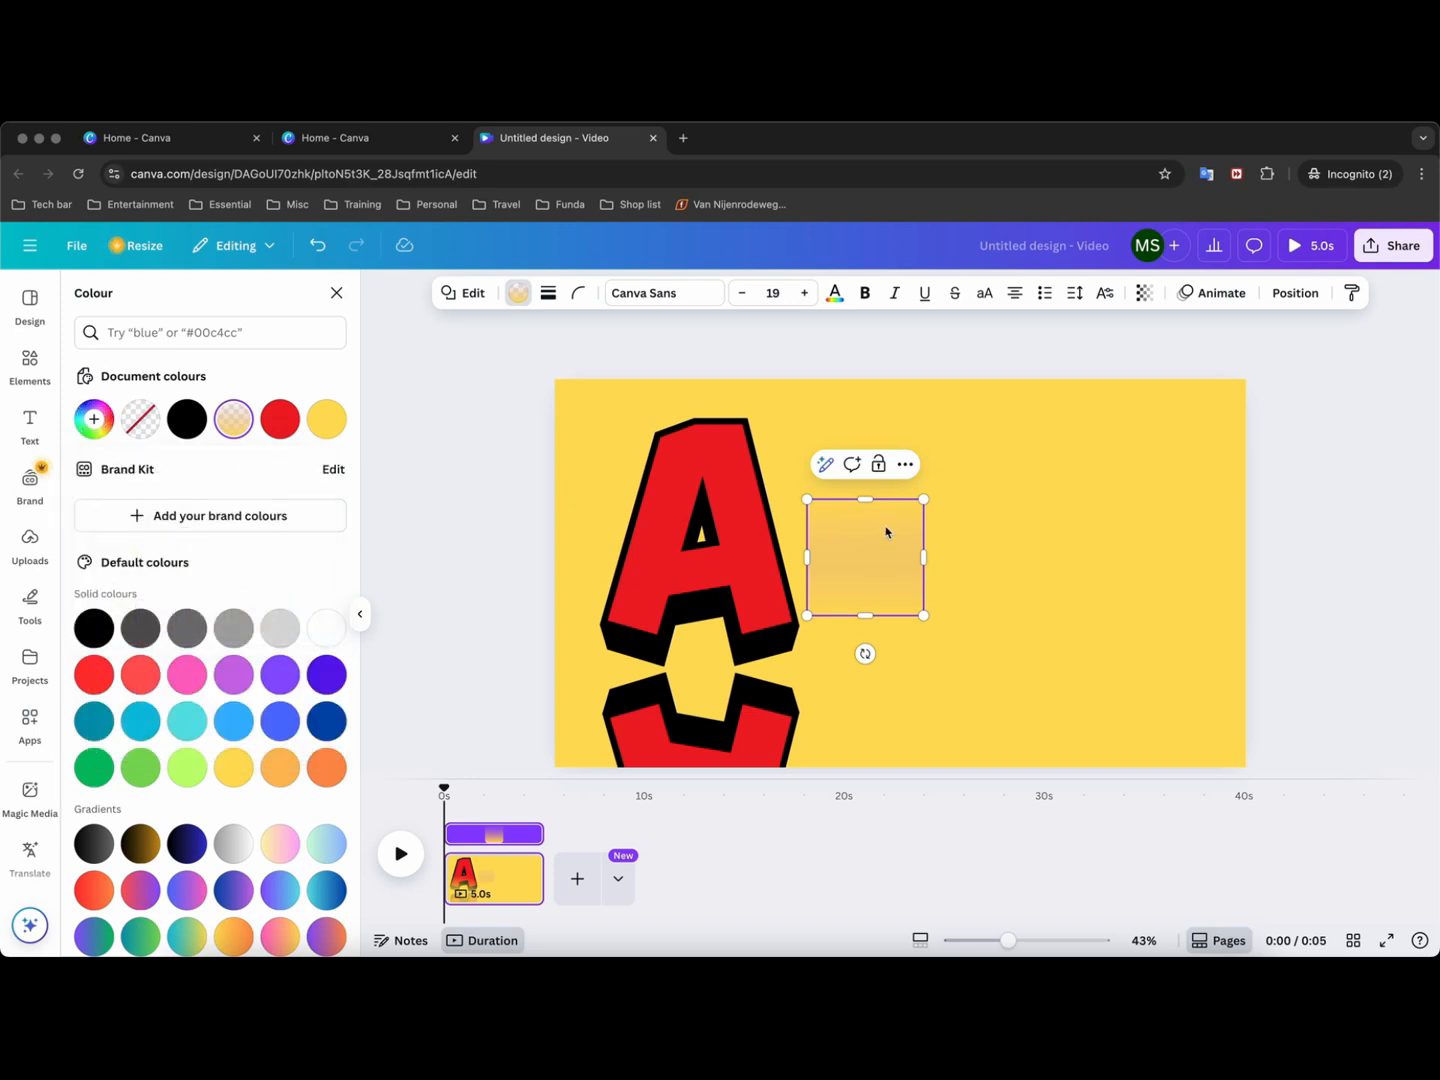
pyautogui.click(885, 655)
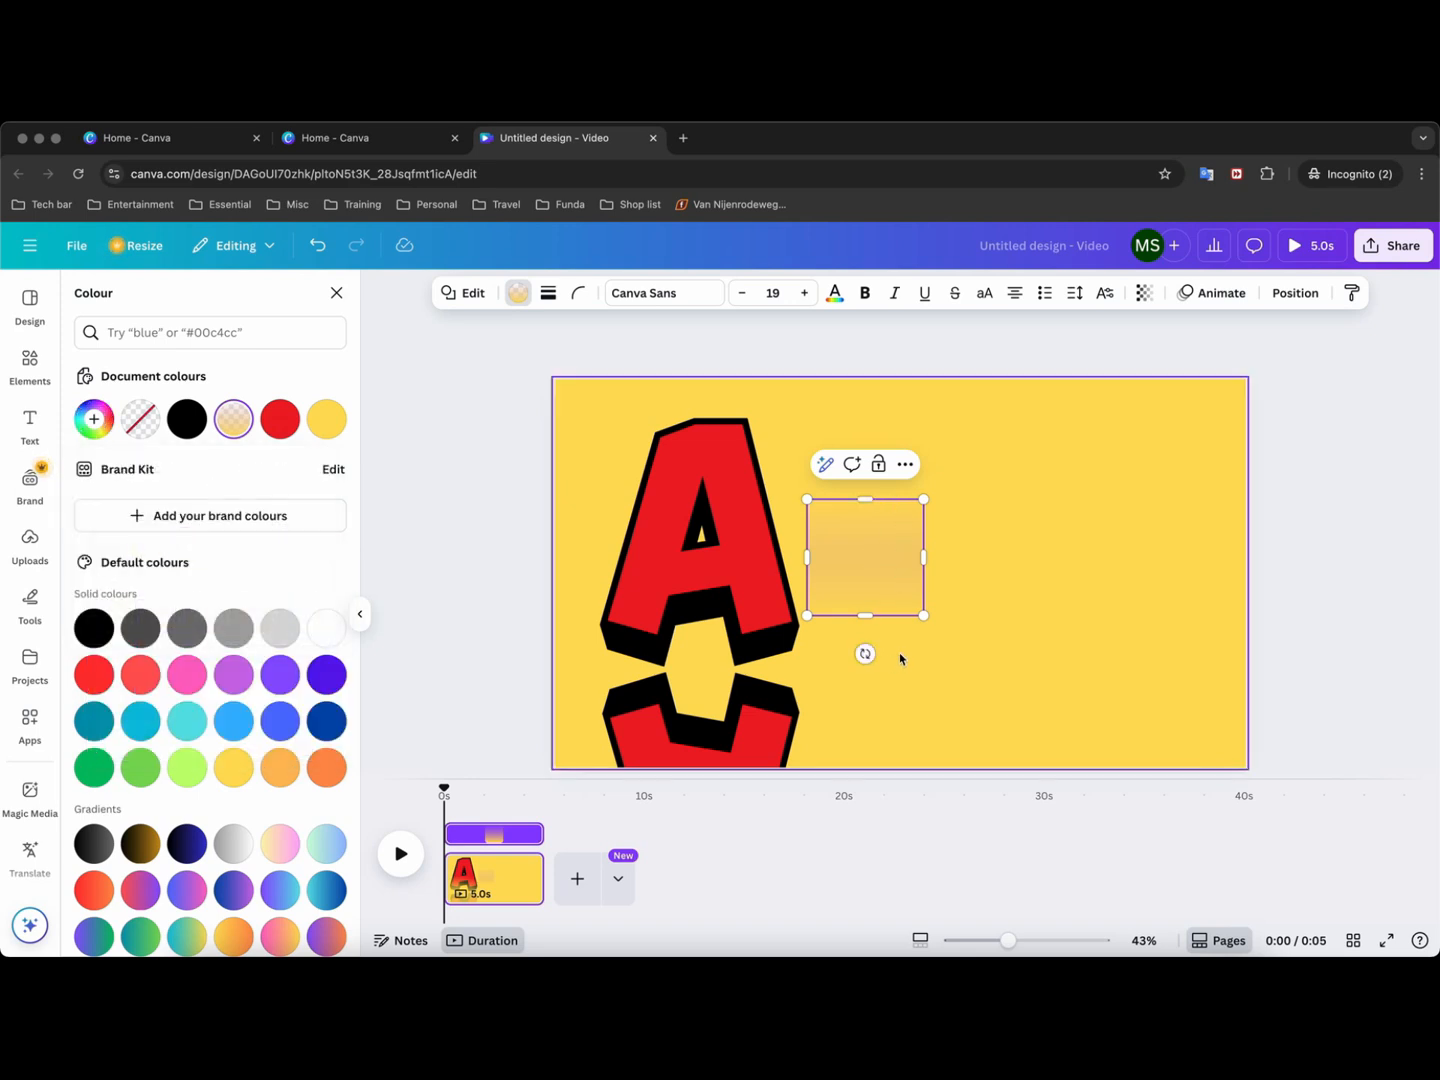
# Move the gradient square over the flipped A, widen it to cover the letter, and stack a duplicate on it.
pyautogui.moveTo(887, 557); pyautogui.dragTo(810, 726)
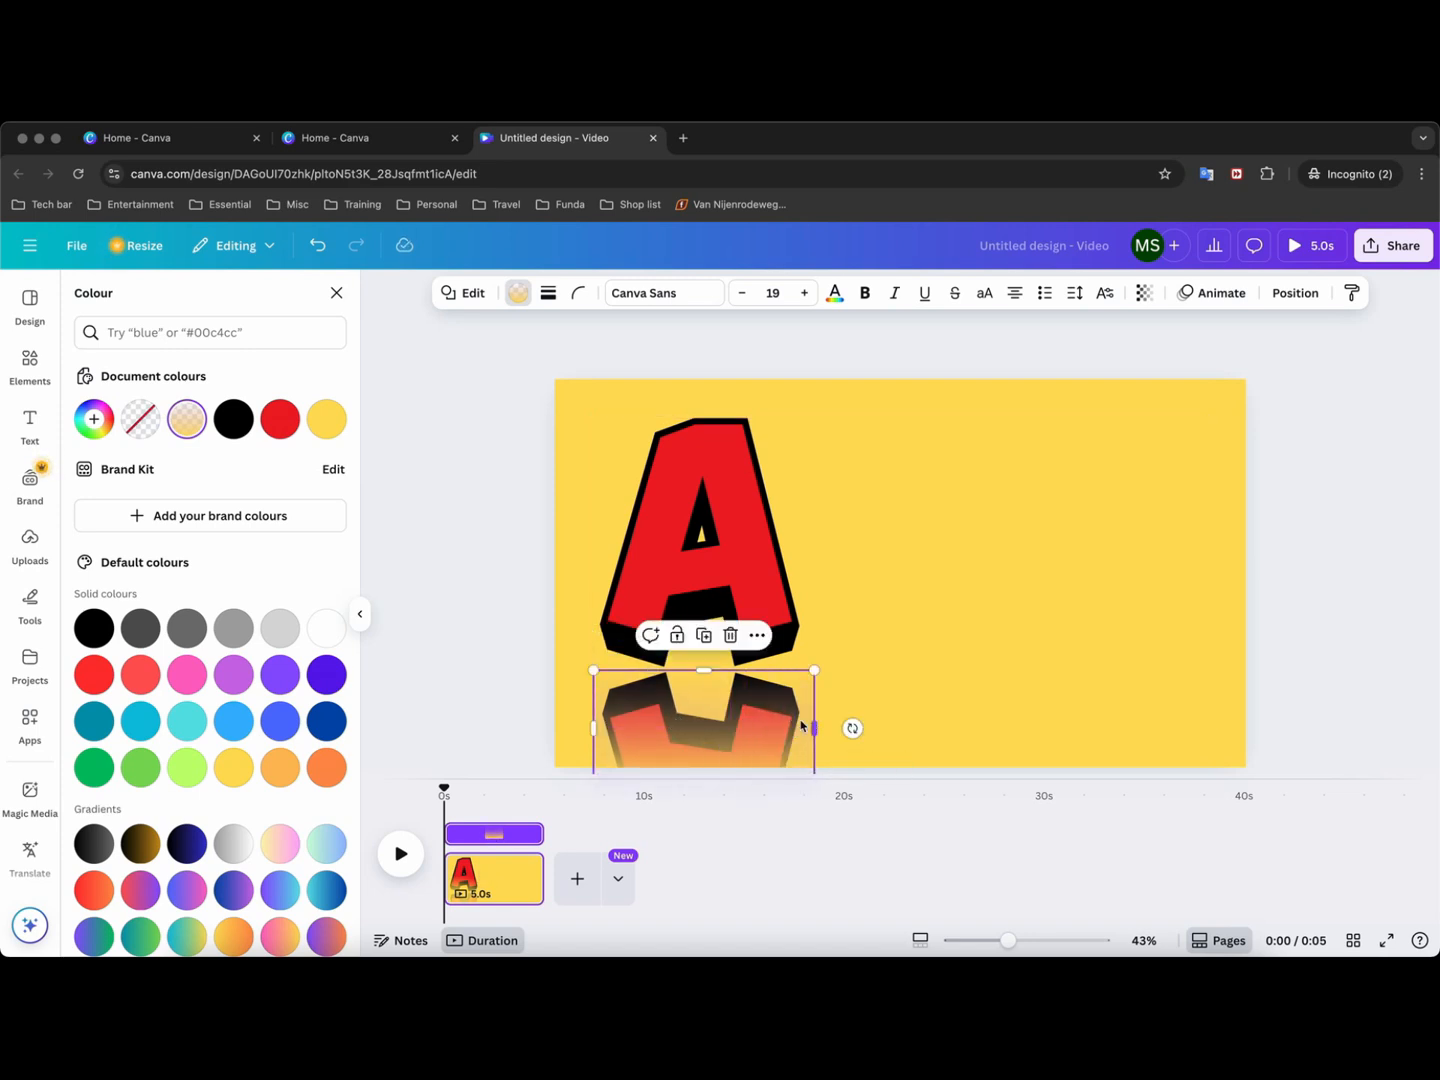
pyautogui.click(703, 637)
pyautogui.moveTo(713, 718); pyautogui.dragTo(711, 718)
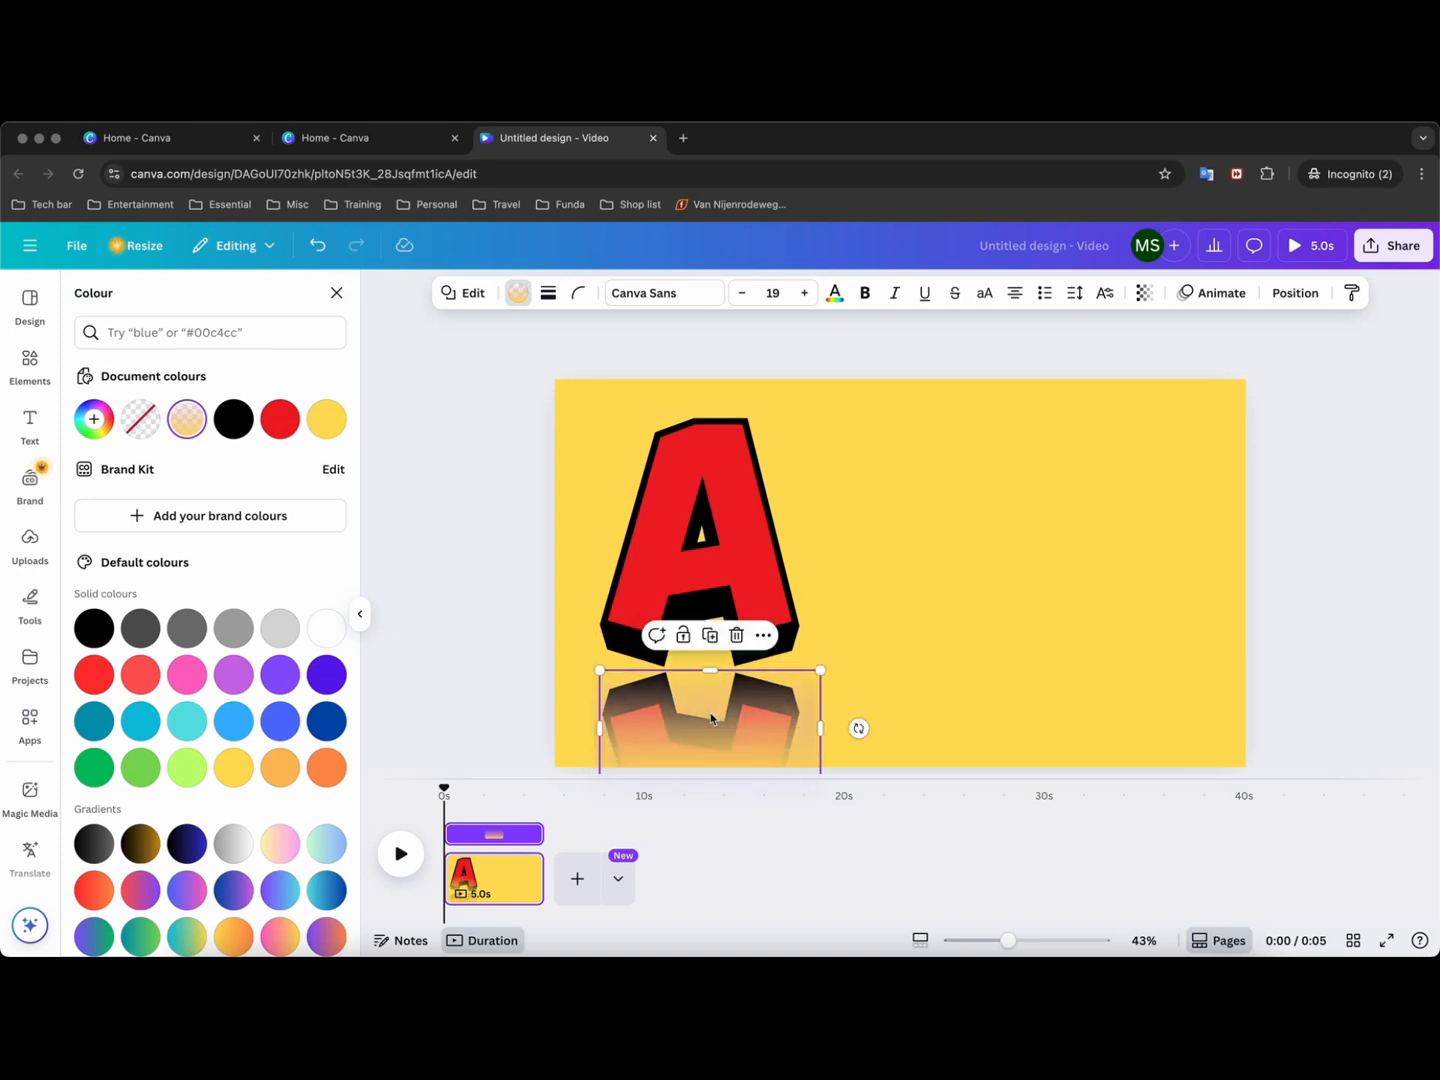
pyautogui.click(843, 618)
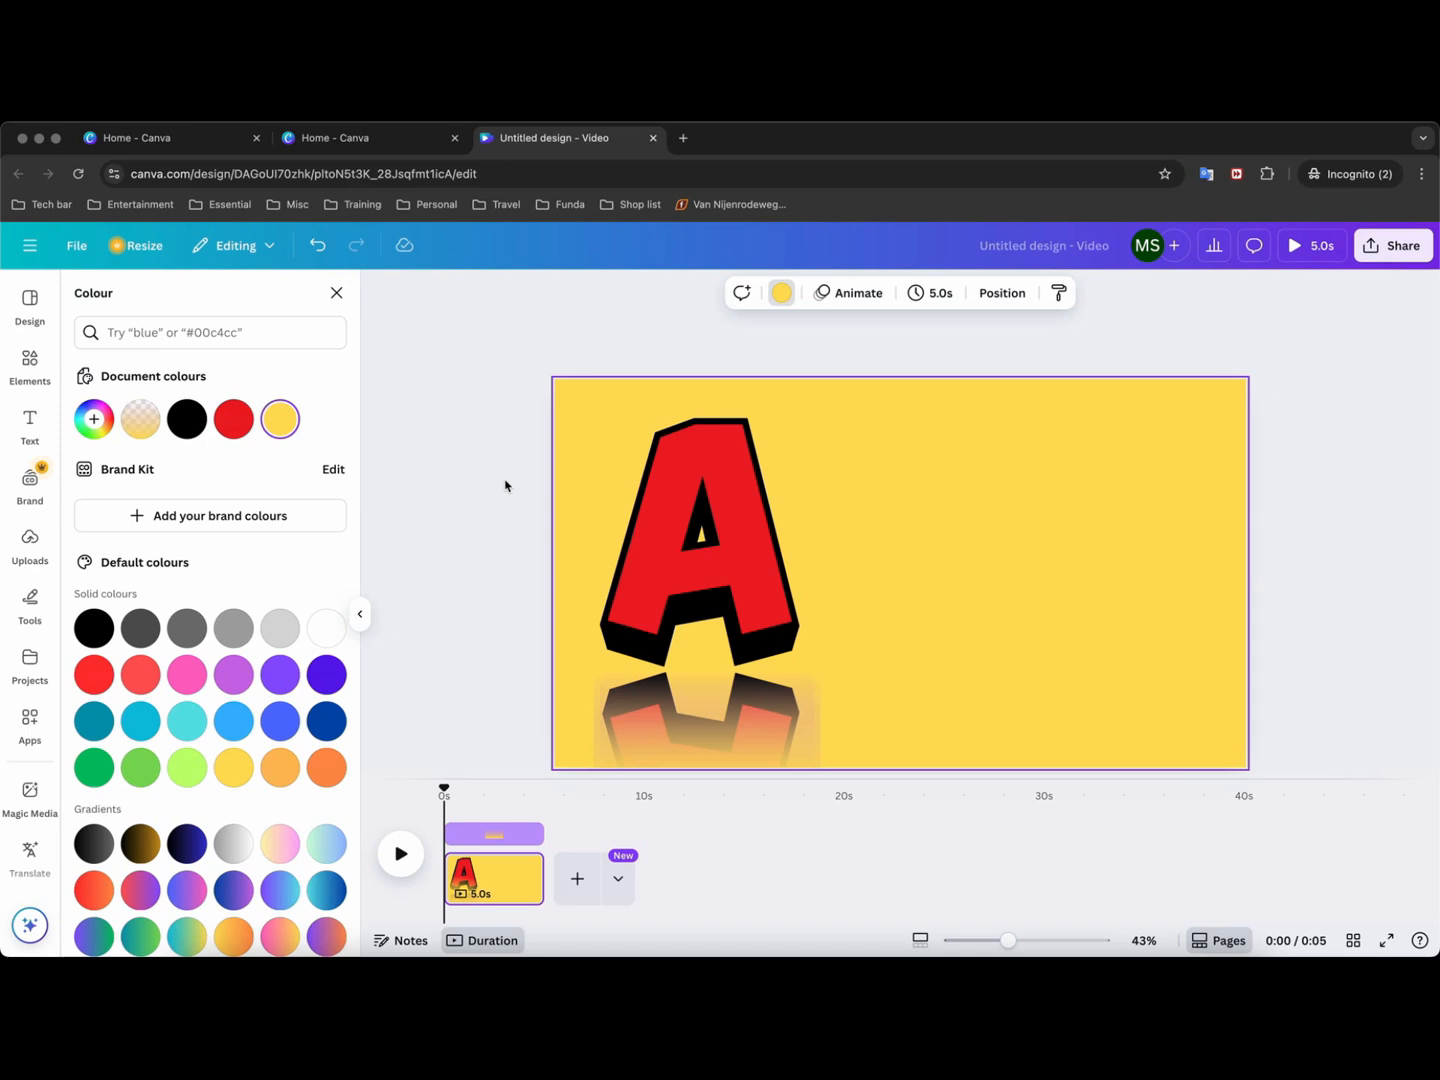
# Add another rounded square from the Shapes results to the page.
pyautogui.click(336, 293)
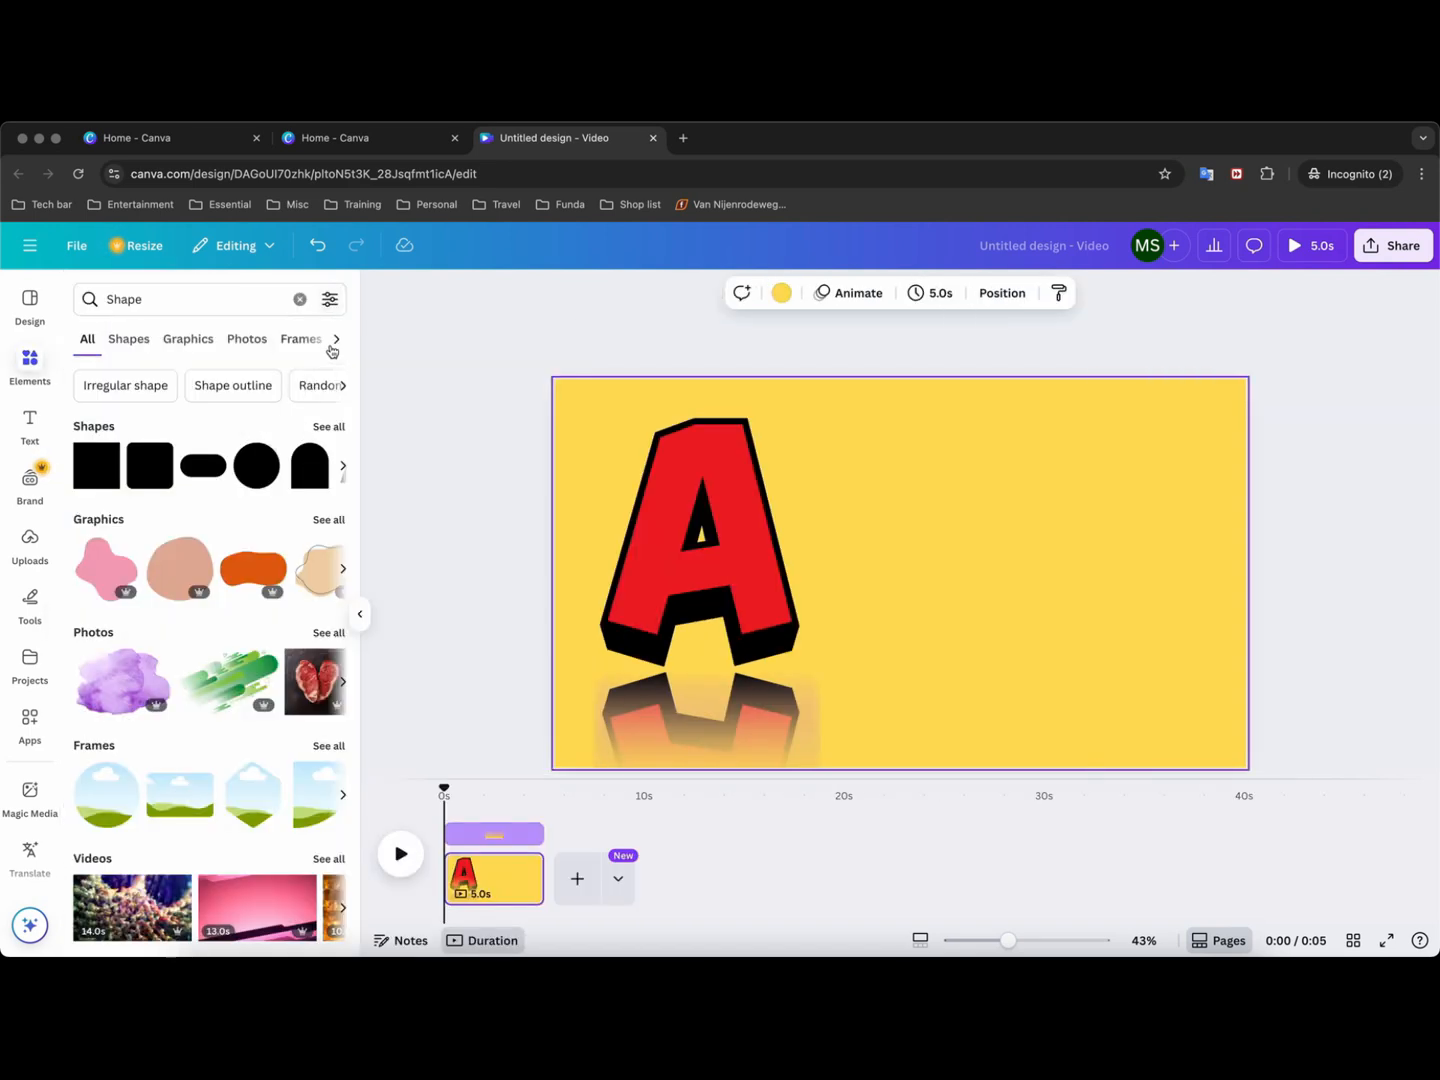
pyautogui.click(140, 345)
pyautogui.click(165, 408)
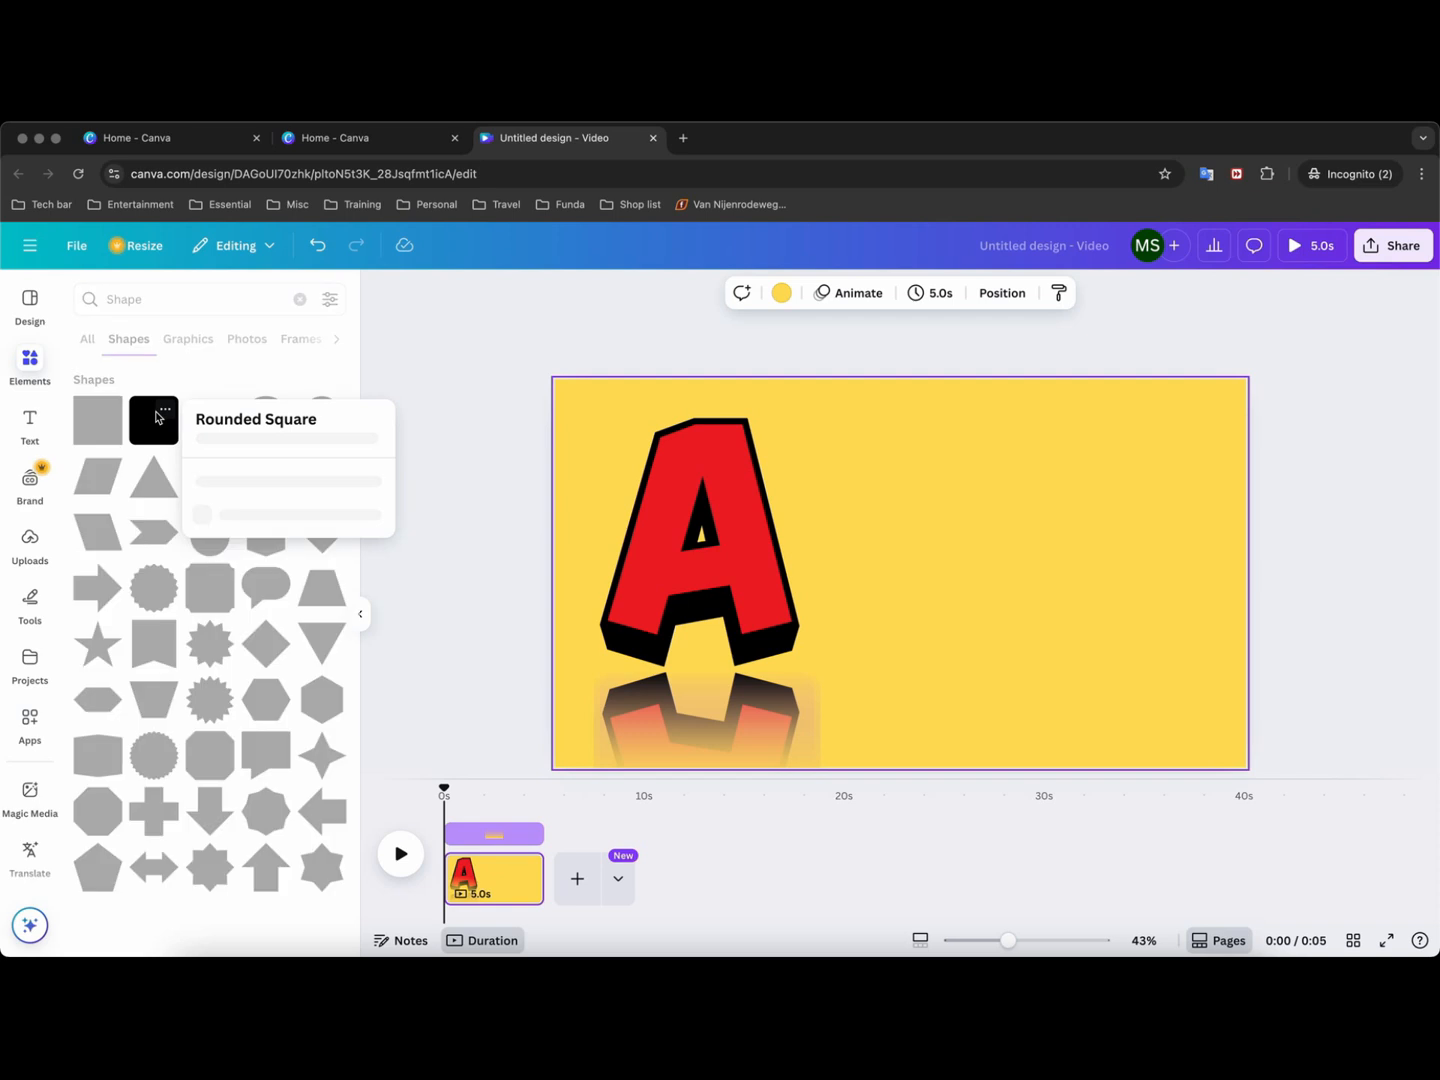
pyautogui.click(274, 370)
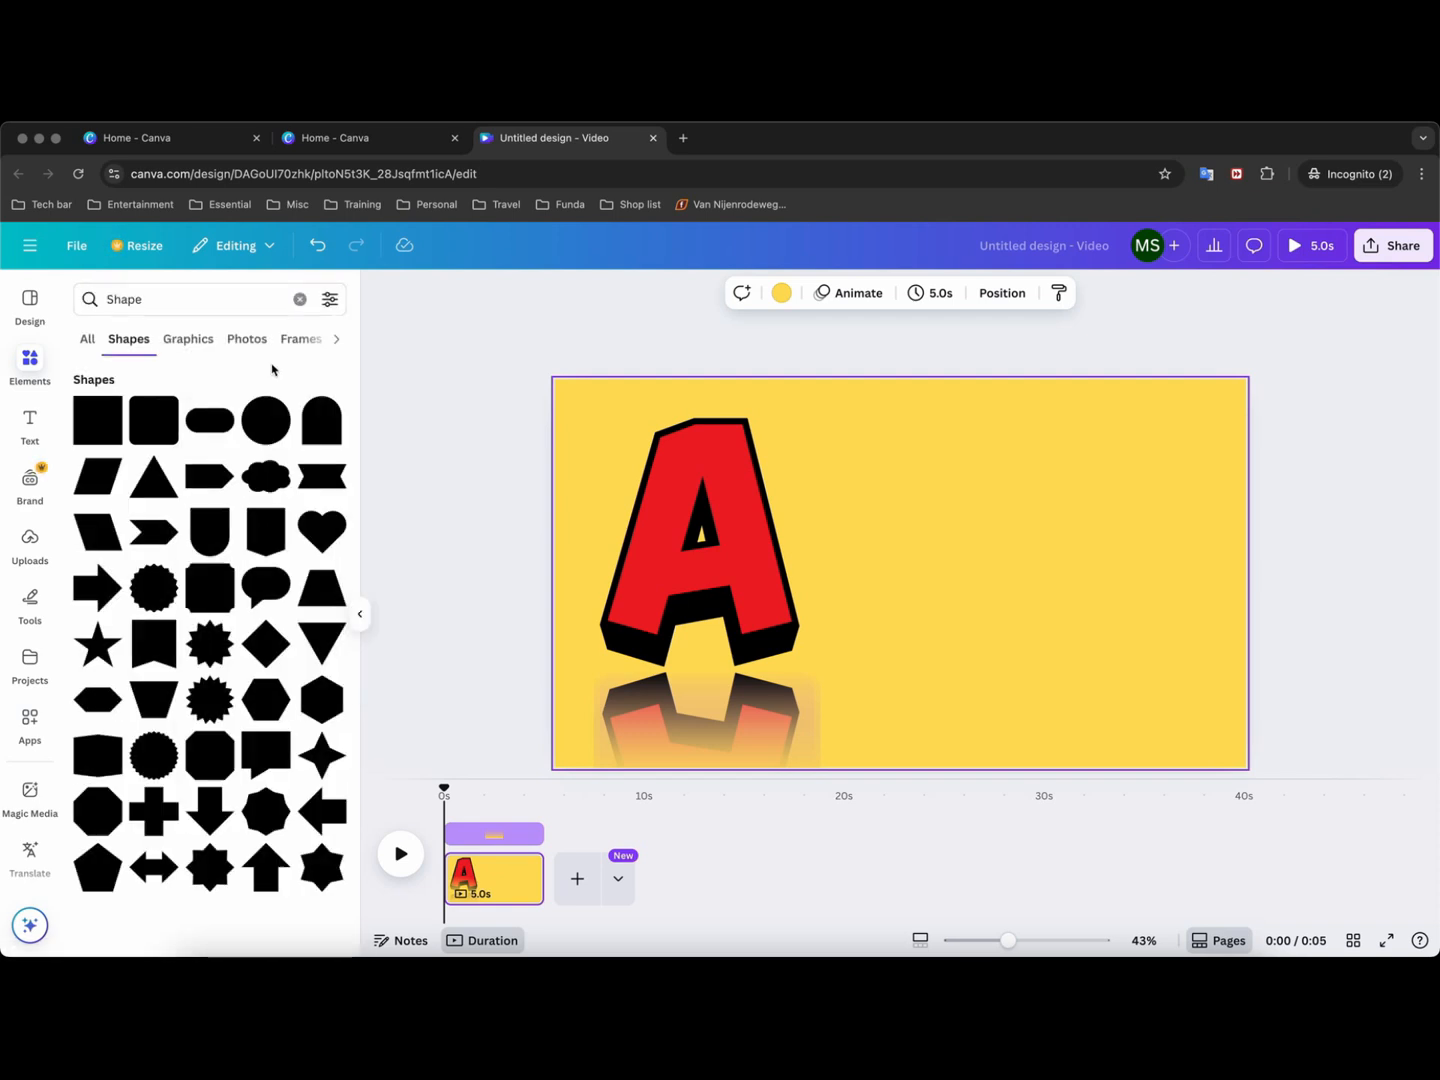
pyautogui.click(152, 418)
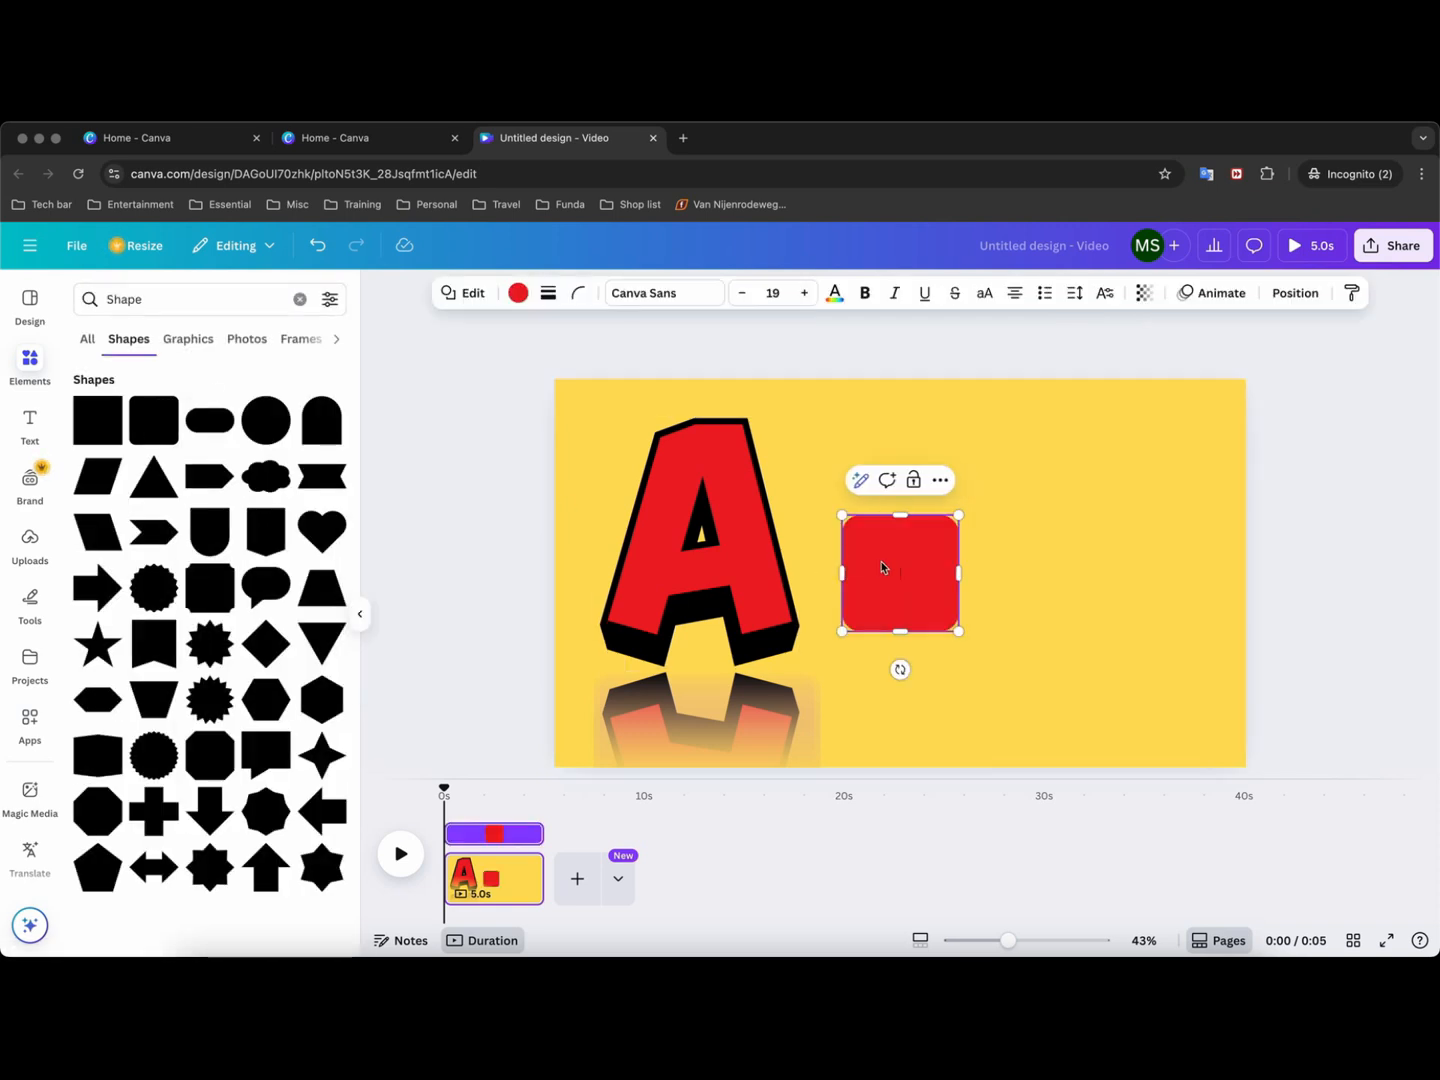
# Position the small rounded square just beside the large A and recolour it with the document yellow.
pyautogui.moveTo(881, 567)
pyautogui.mouseDown()
pyautogui.moveTo(800, 553)
pyautogui.moveTo(864, 551)
pyautogui.mouseUp()
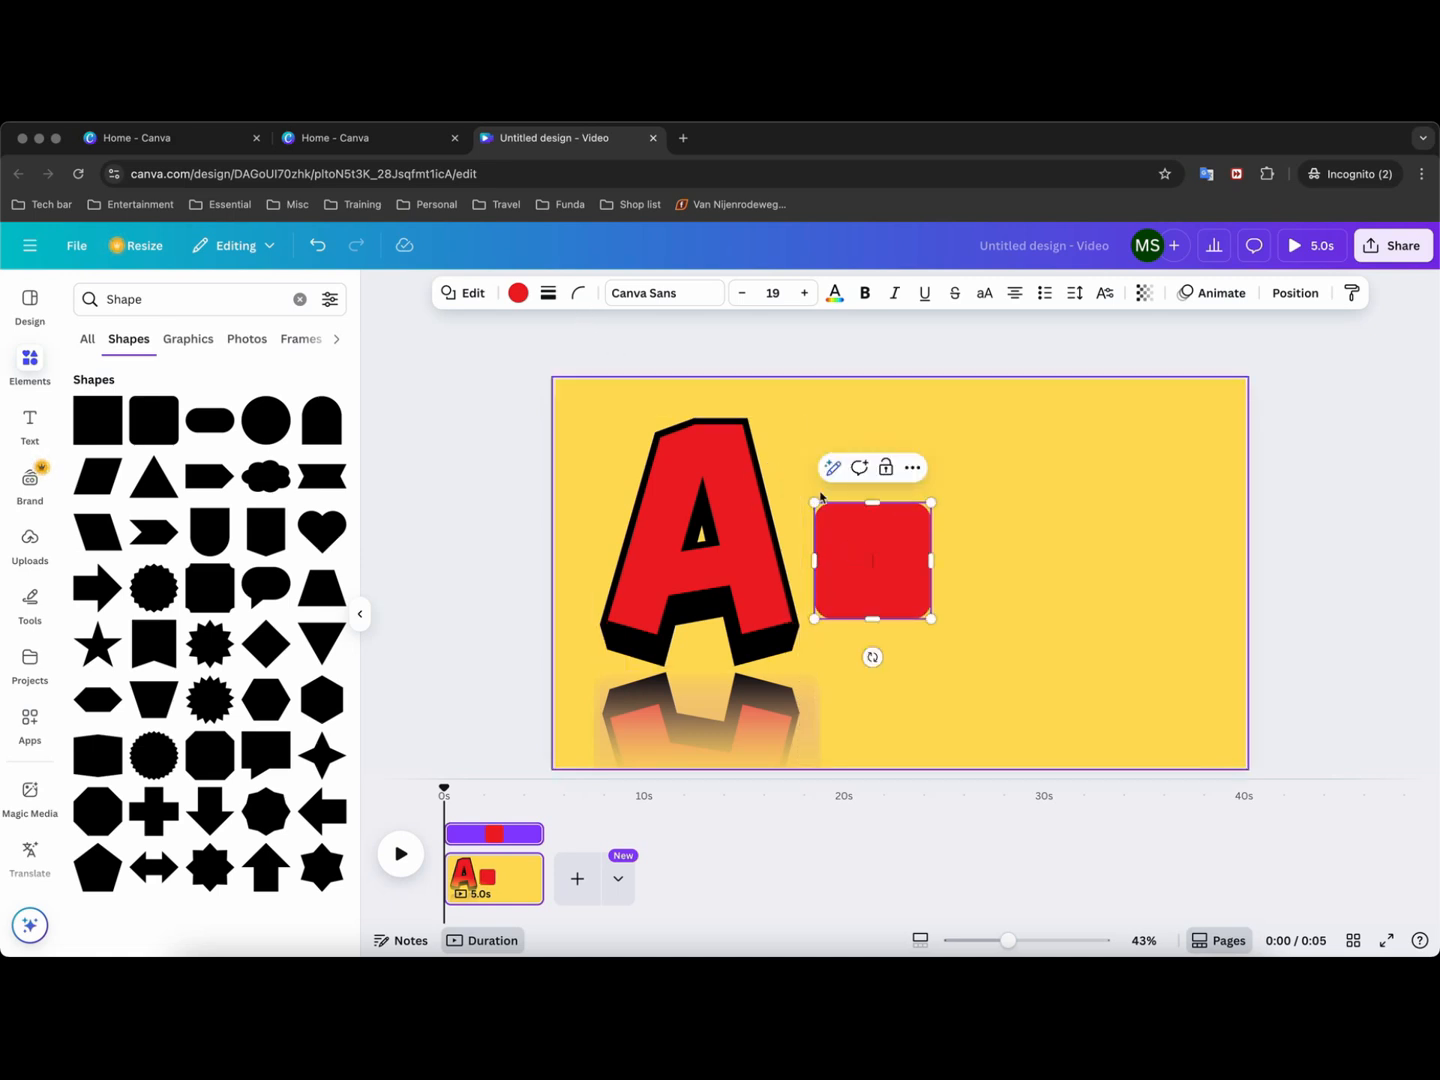
pyautogui.click(518, 294)
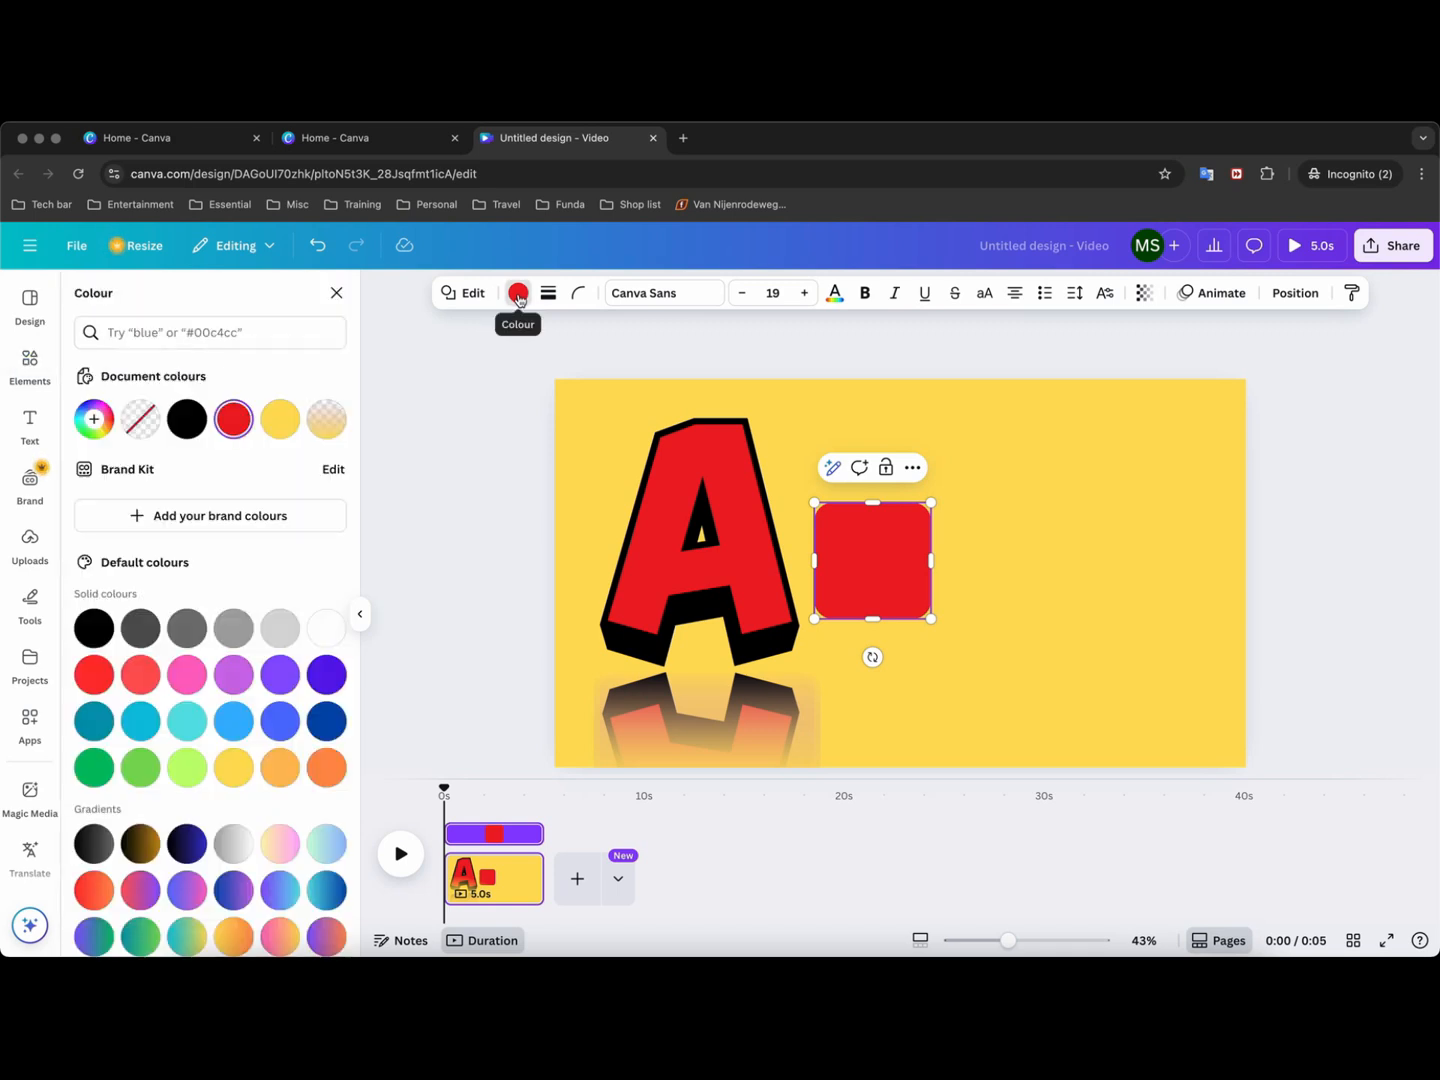
pyautogui.click(280, 418)
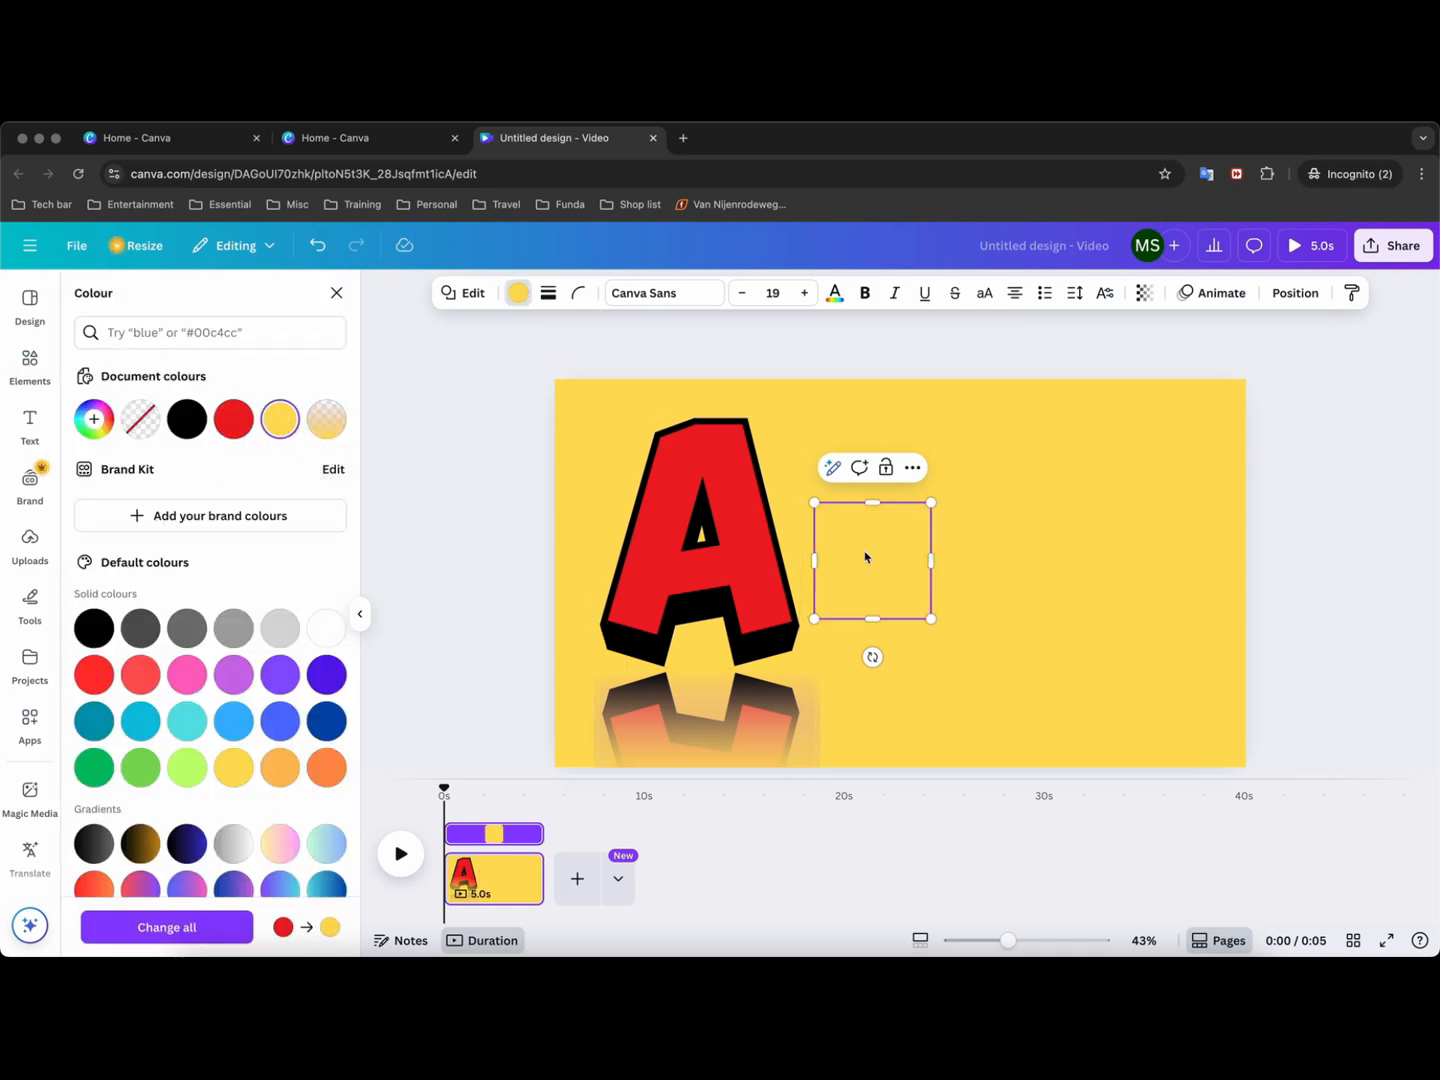
pyautogui.moveTo(869, 558)
pyautogui.mouseDown()
pyautogui.moveTo(814, 554)
pyautogui.moveTo(859, 557)
pyautogui.mouseUp()
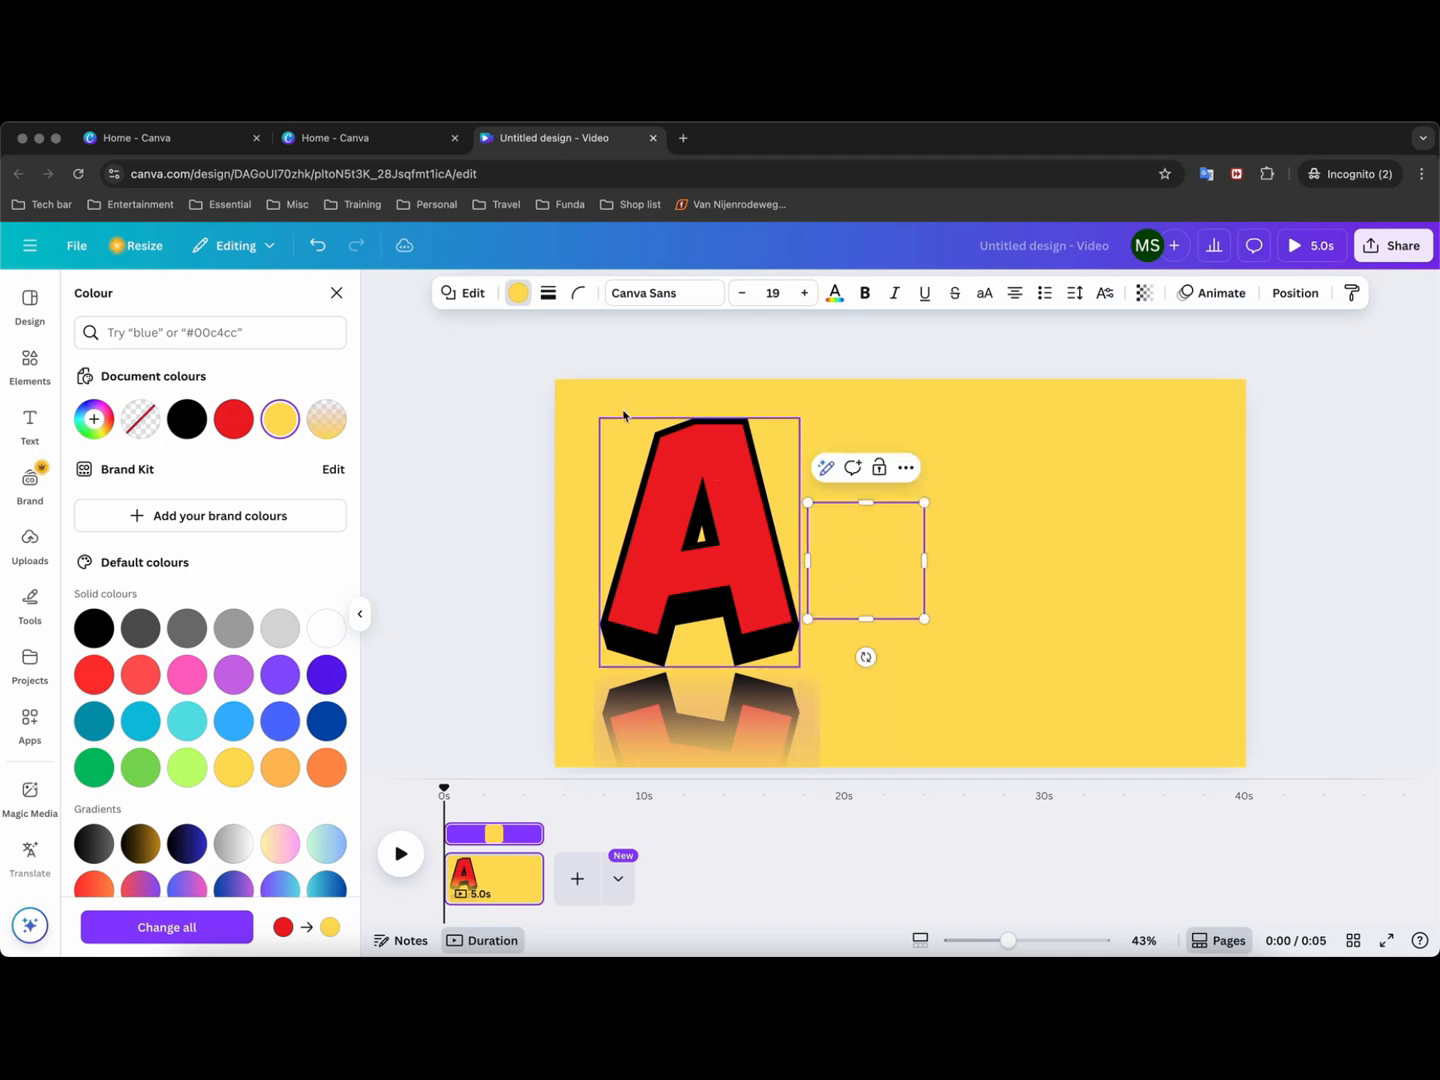
# Group the large A, its faded reflection, the gradient squares and the small yellow square into one object.
pyautogui.moveTo(582, 398); pyautogui.dragTo(931, 741)
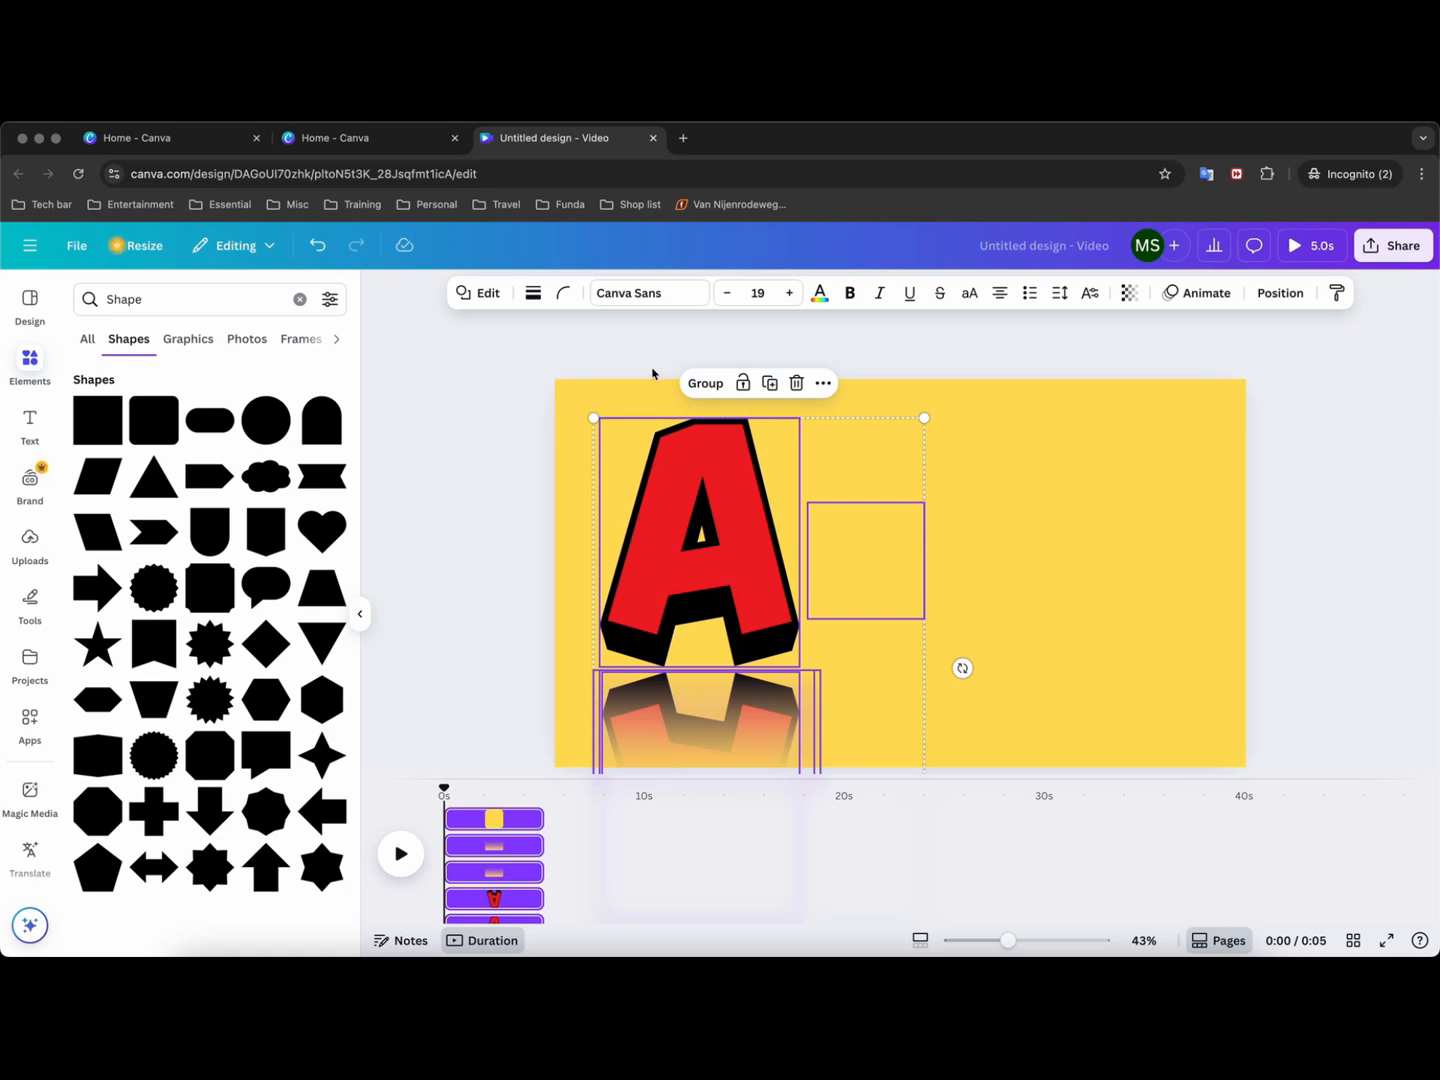
pyautogui.click(706, 384)
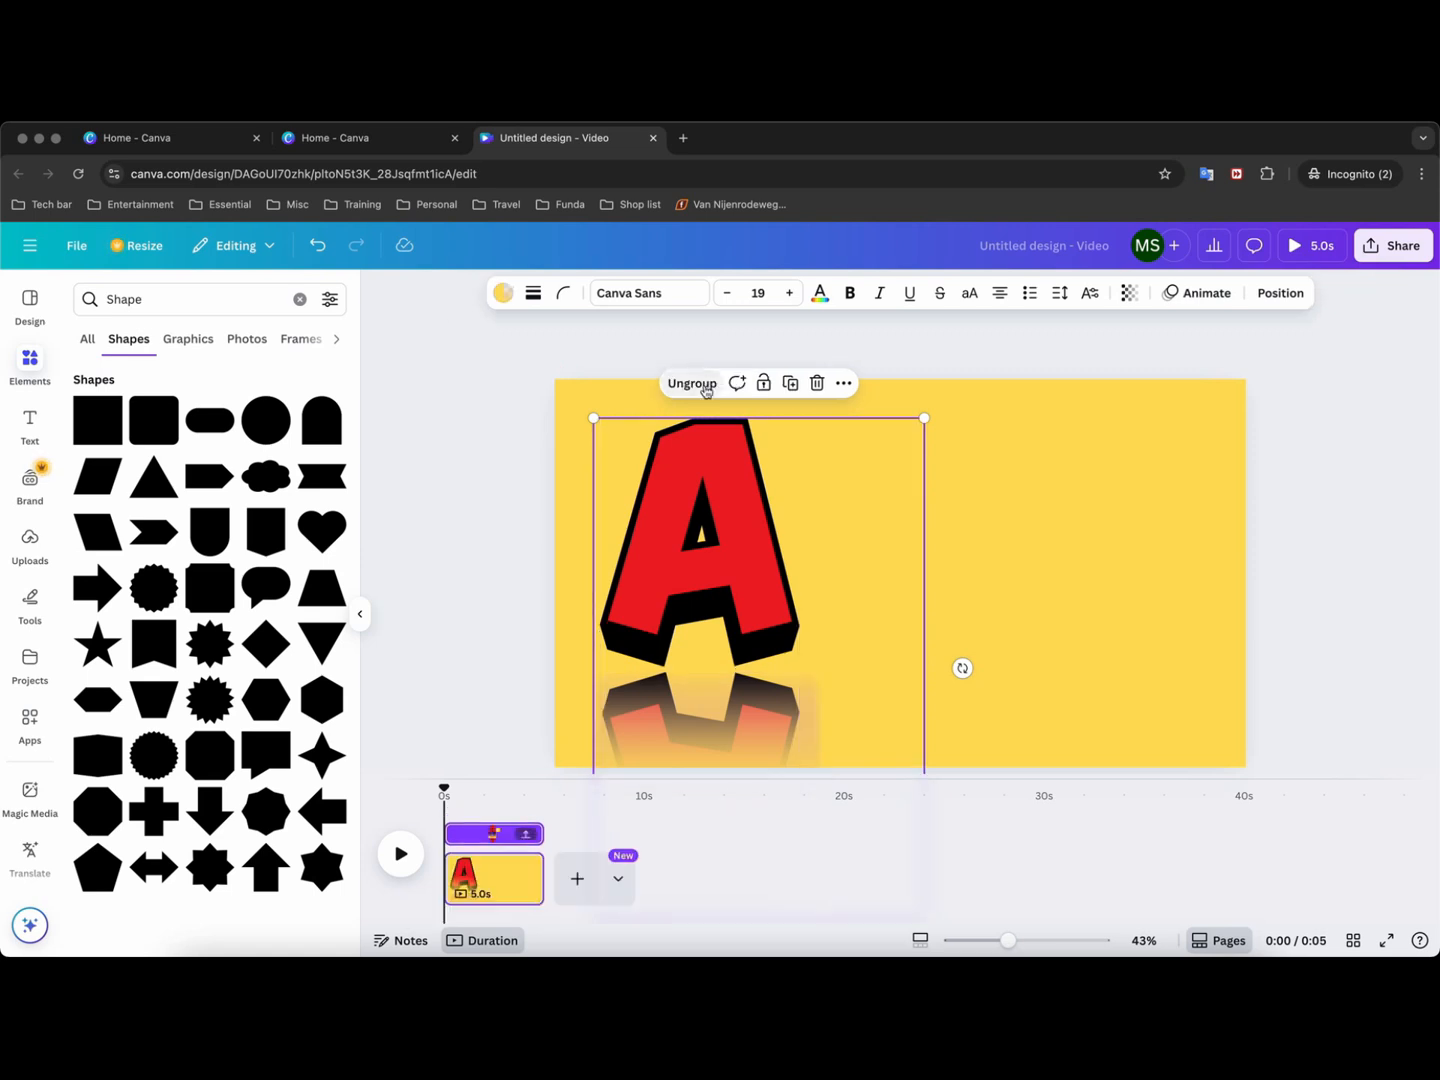
pyautogui.click(935, 373)
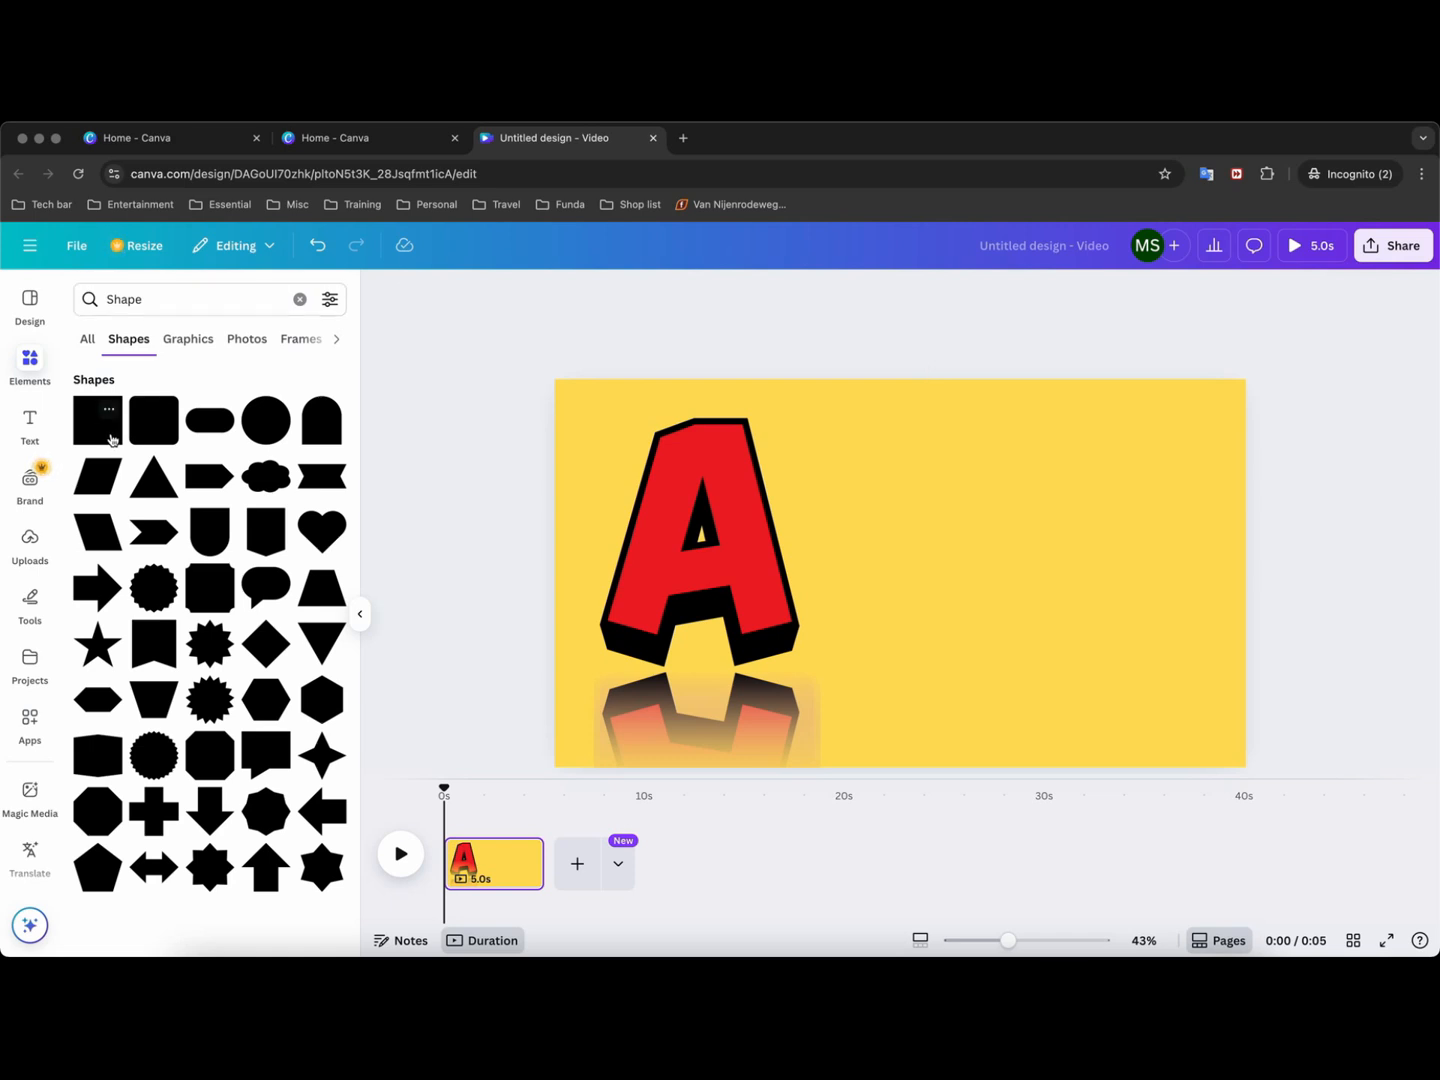
# Add another rounded square, enlarge it to fill the empty area beside the A, and colour it yellow #ffde59.
pyautogui.click(165, 425)
pyautogui.moveTo(890, 568); pyautogui.dragTo(948, 471)
pyautogui.moveTo(1017, 535); pyautogui.dragTo(1202, 709)
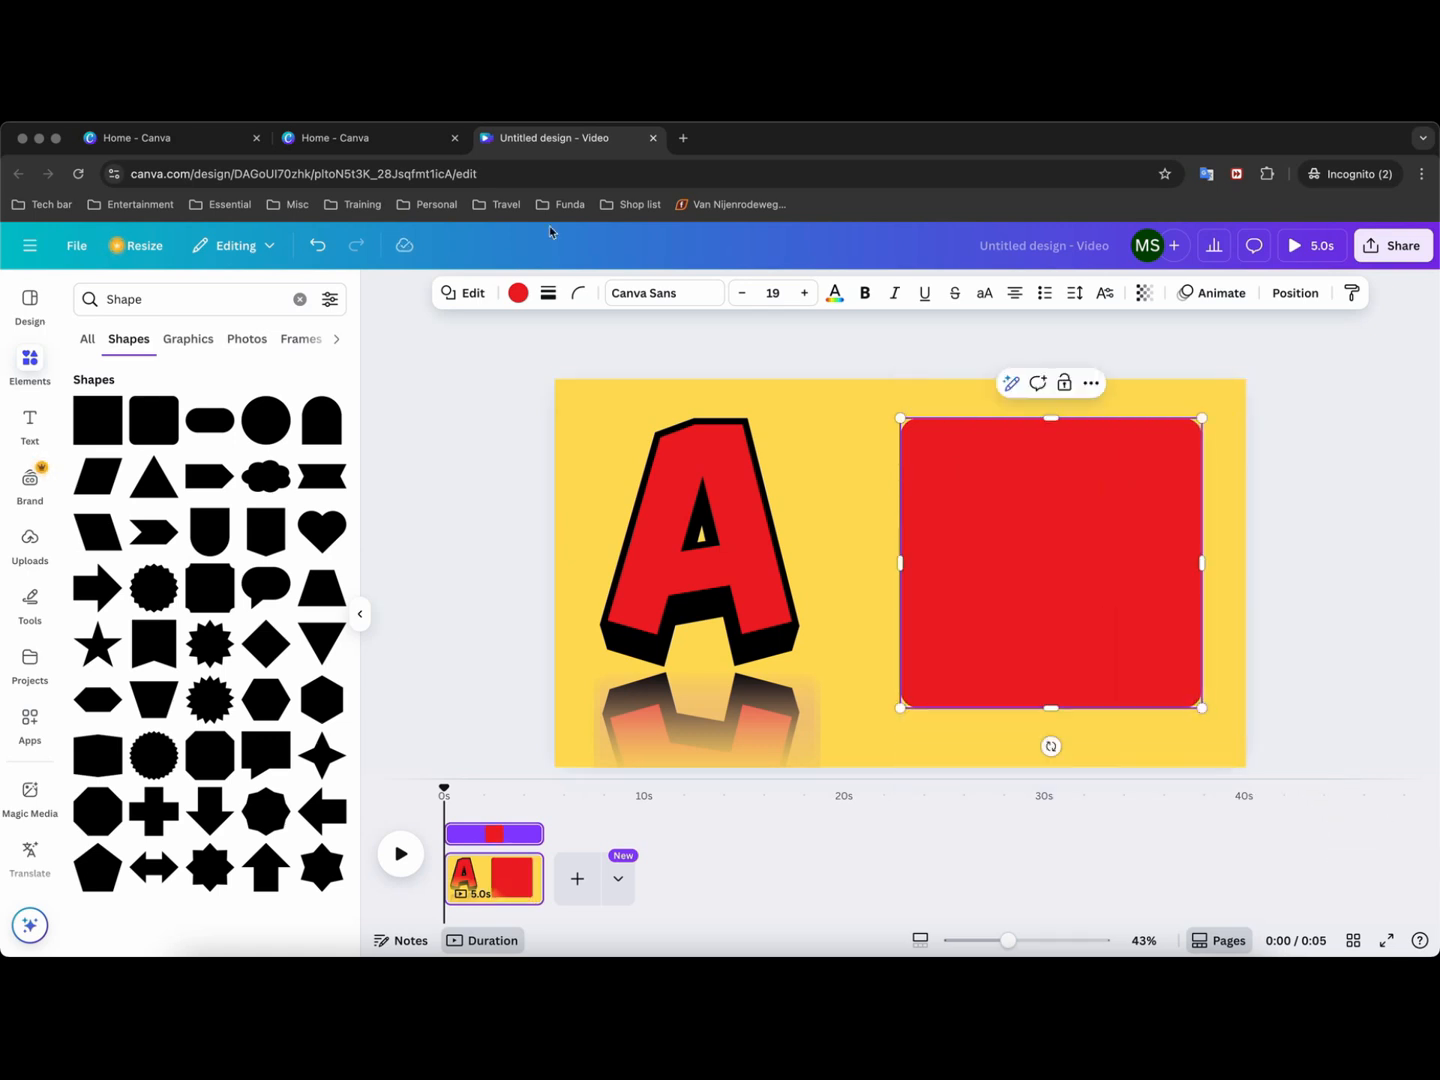
pyautogui.click(517, 295)
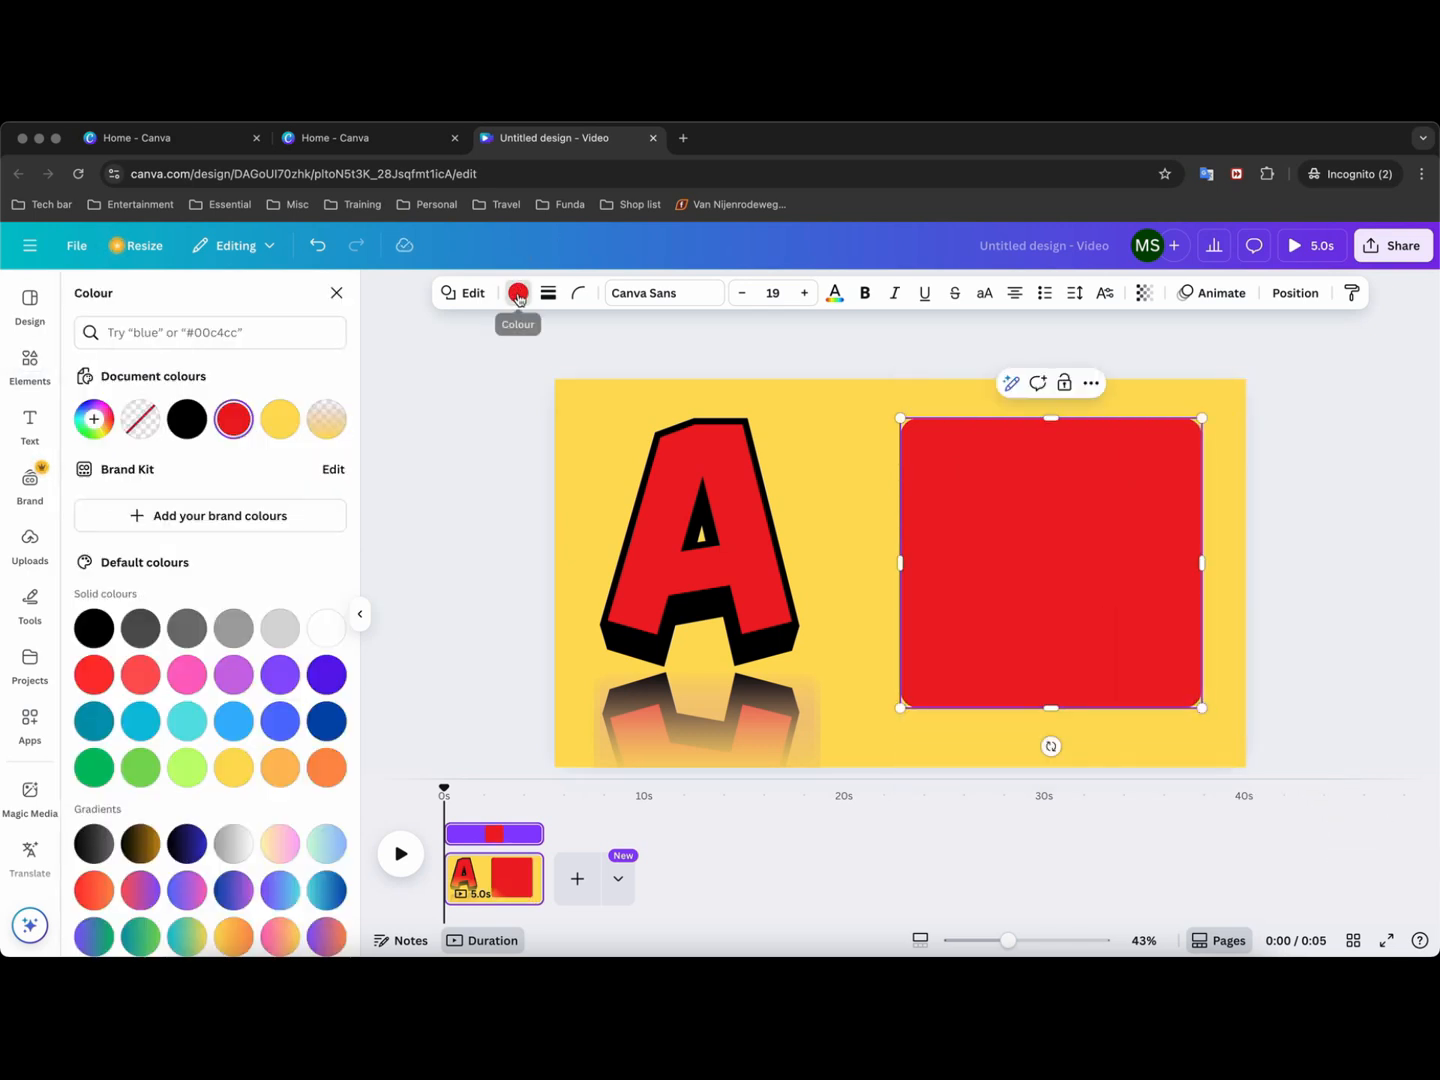
pyautogui.click(280, 419)
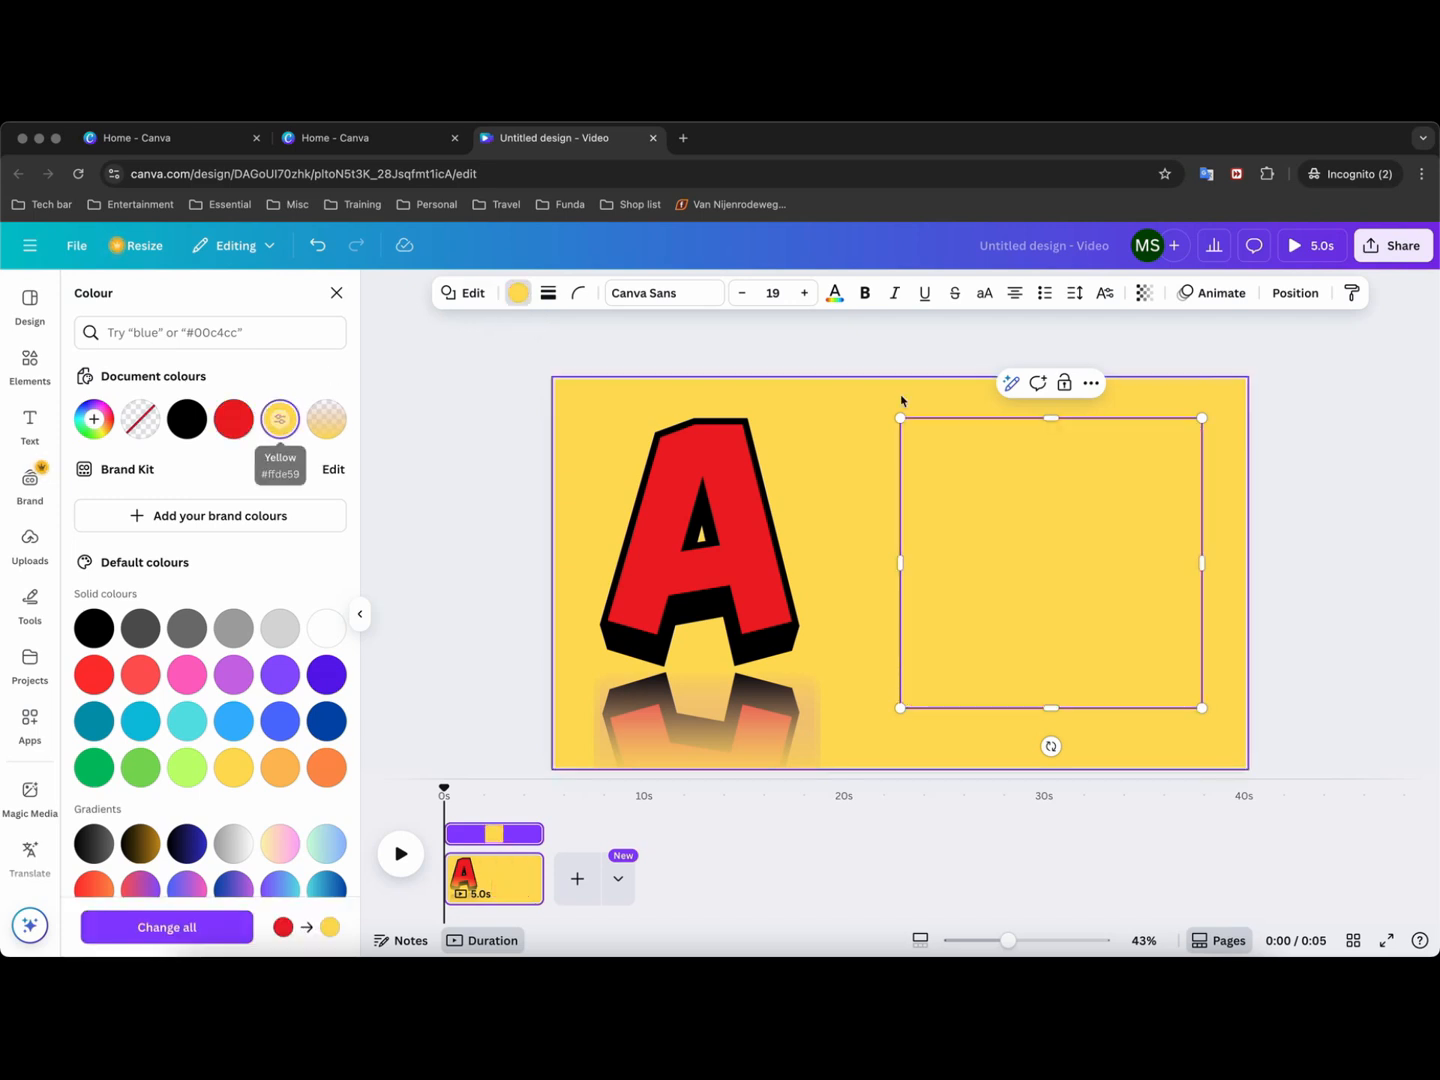
# Add a text box reading "Apple" and set its font size to 75.
pyautogui.click(30, 427)
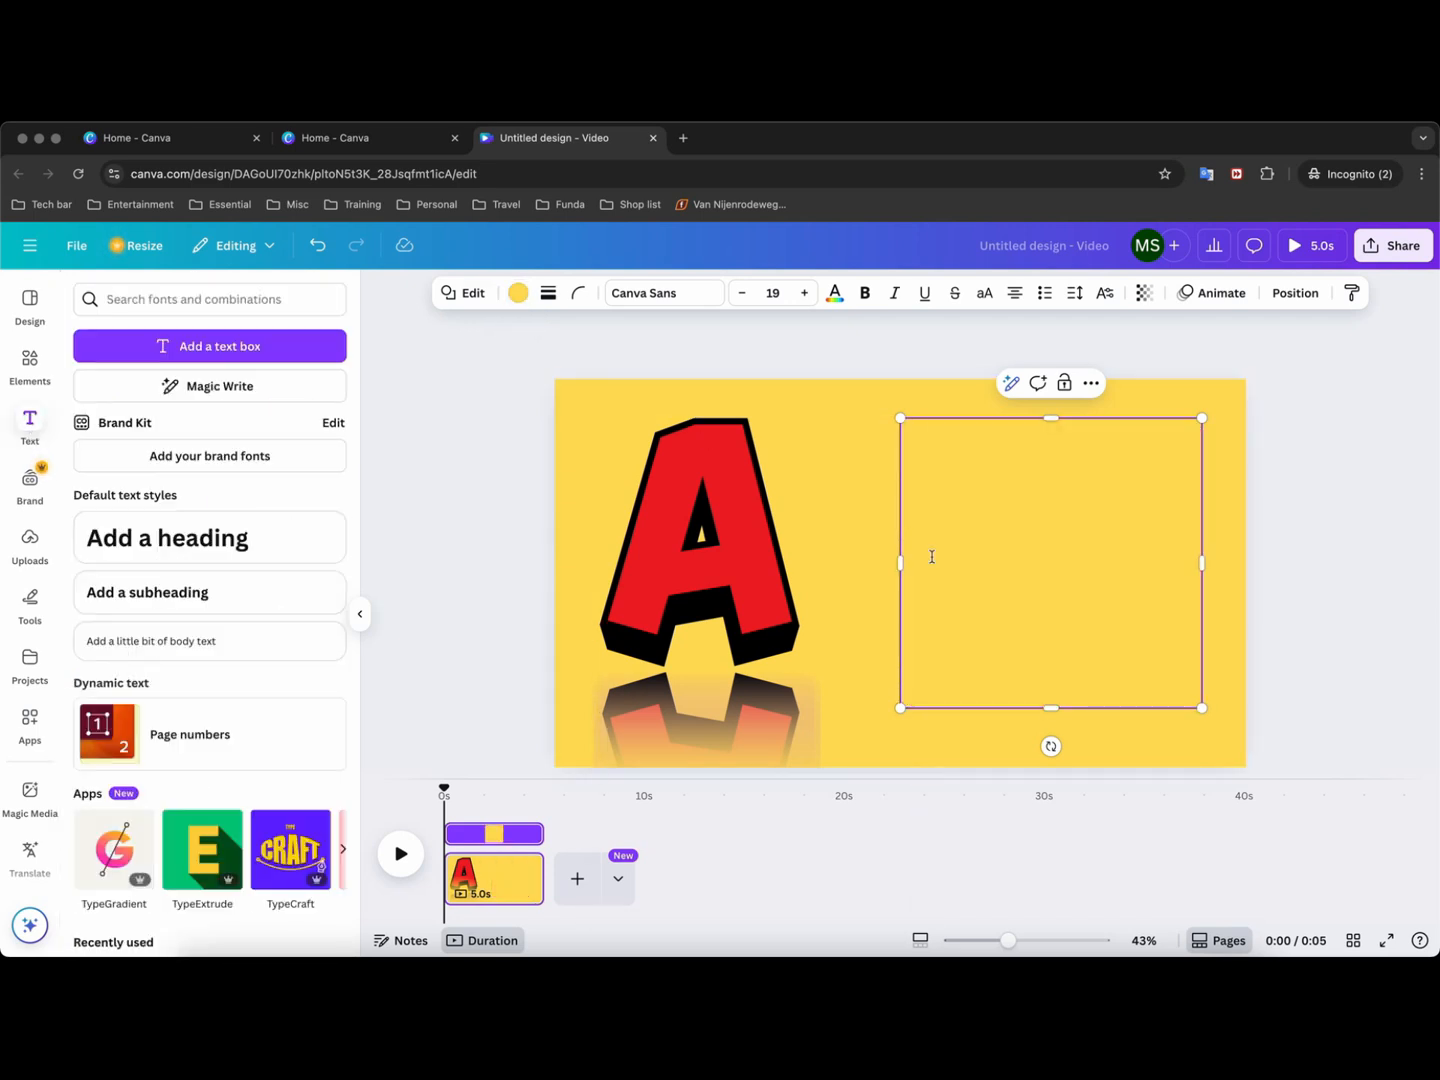
pyautogui.click(180, 345)
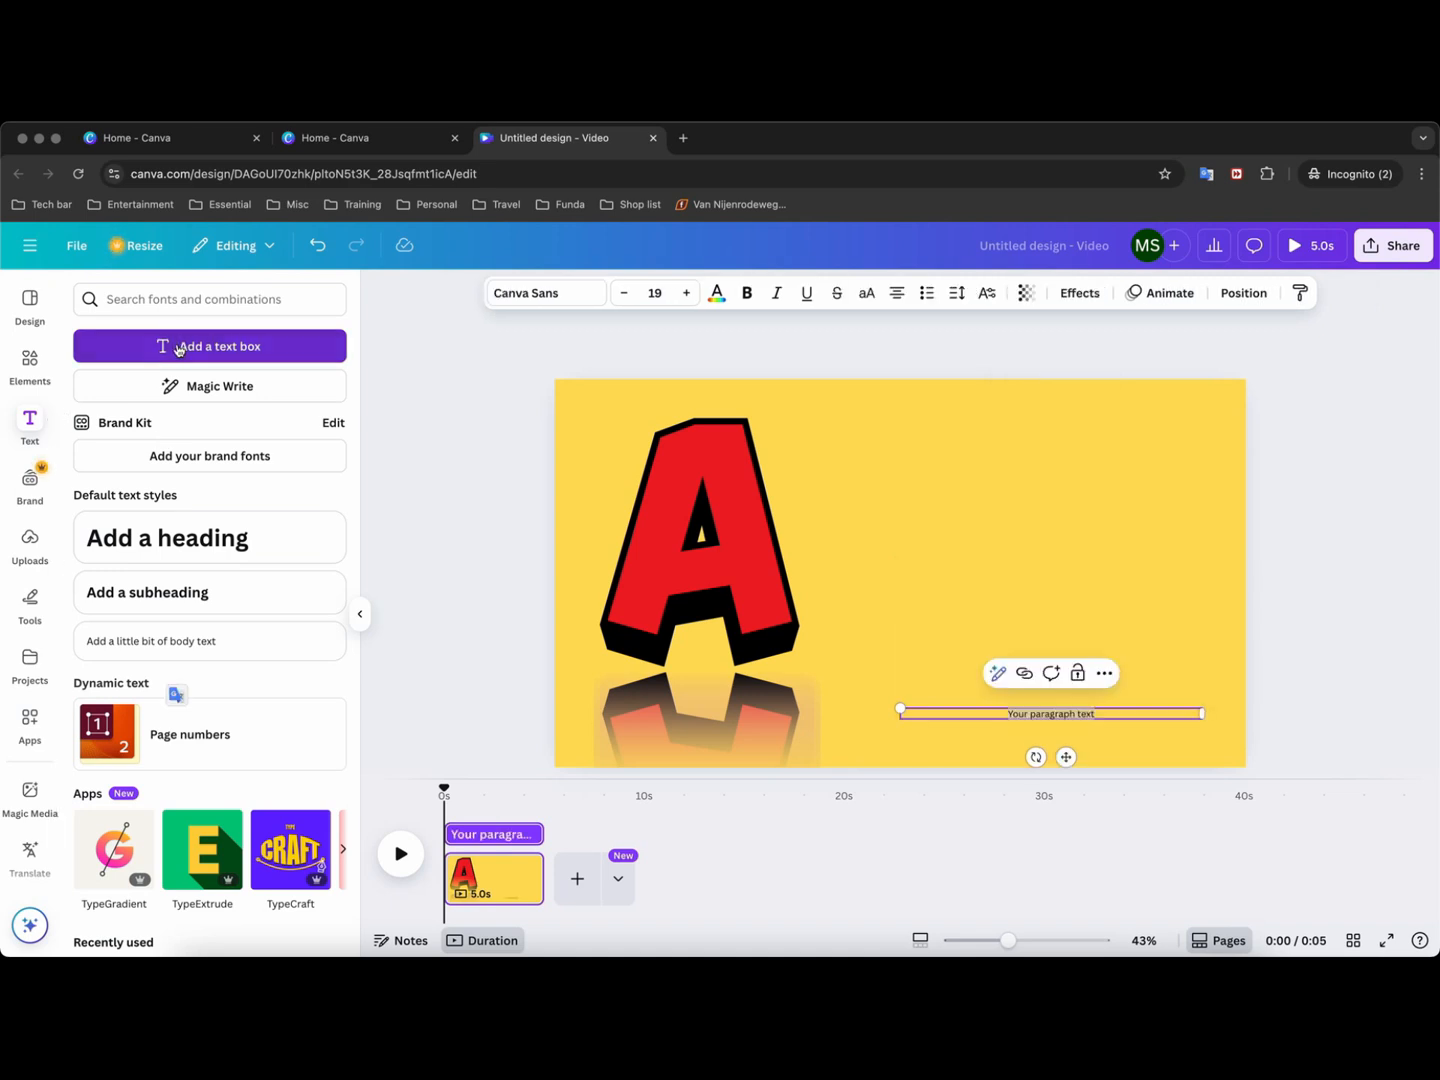
pyautogui.write('A')
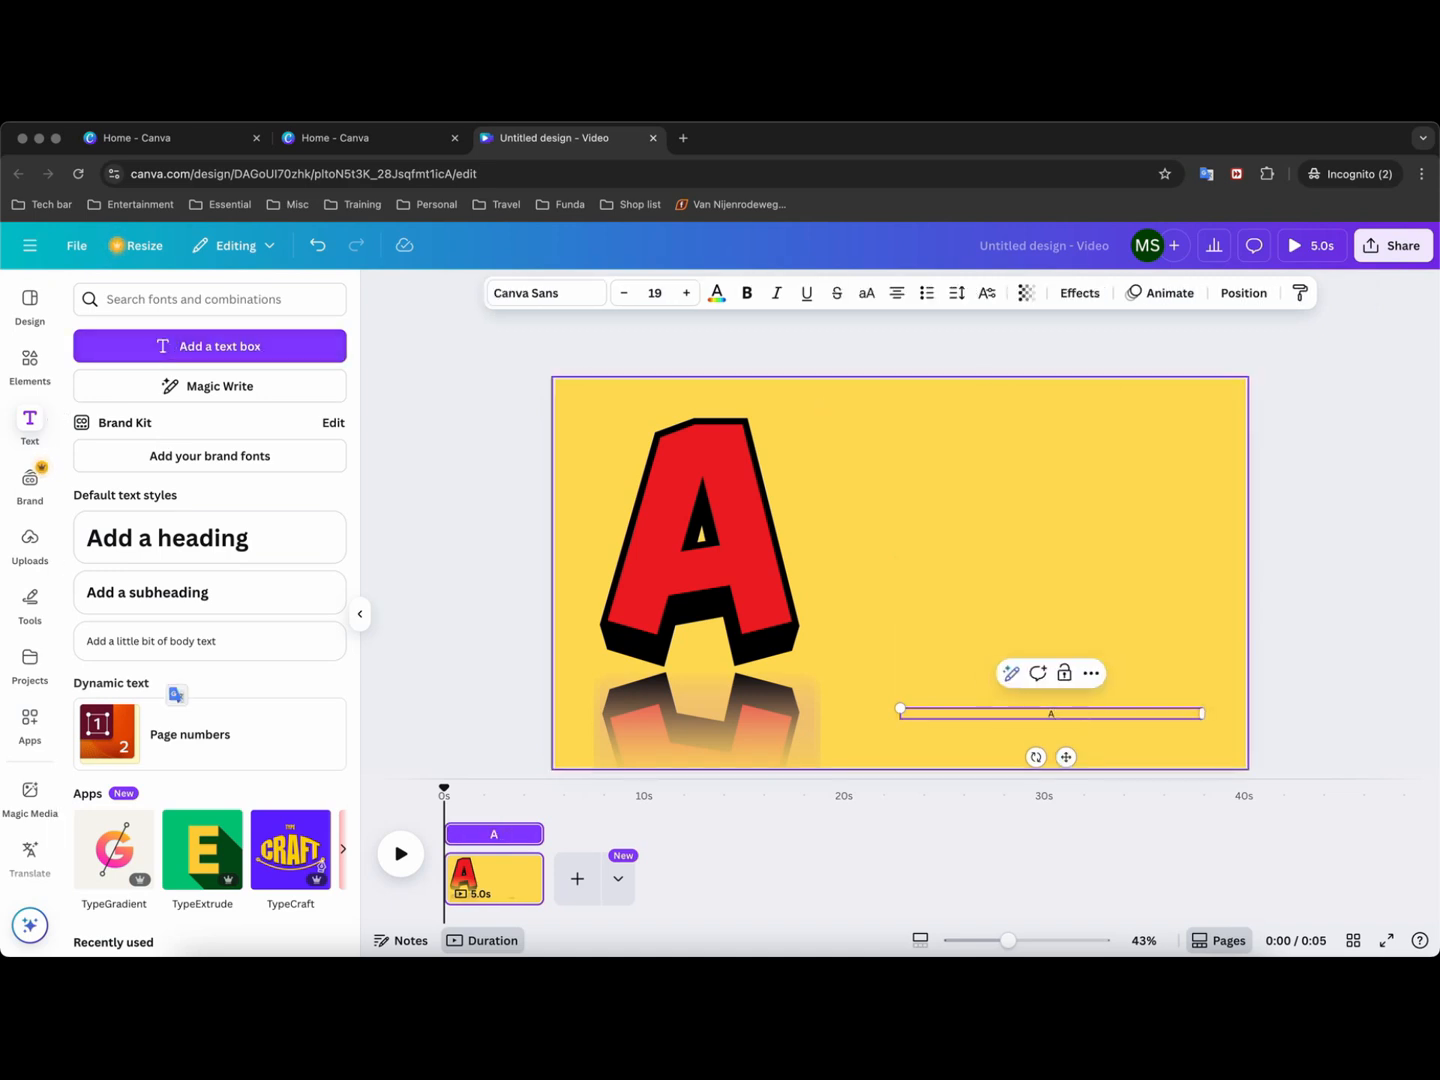
pyautogui.write('pple')
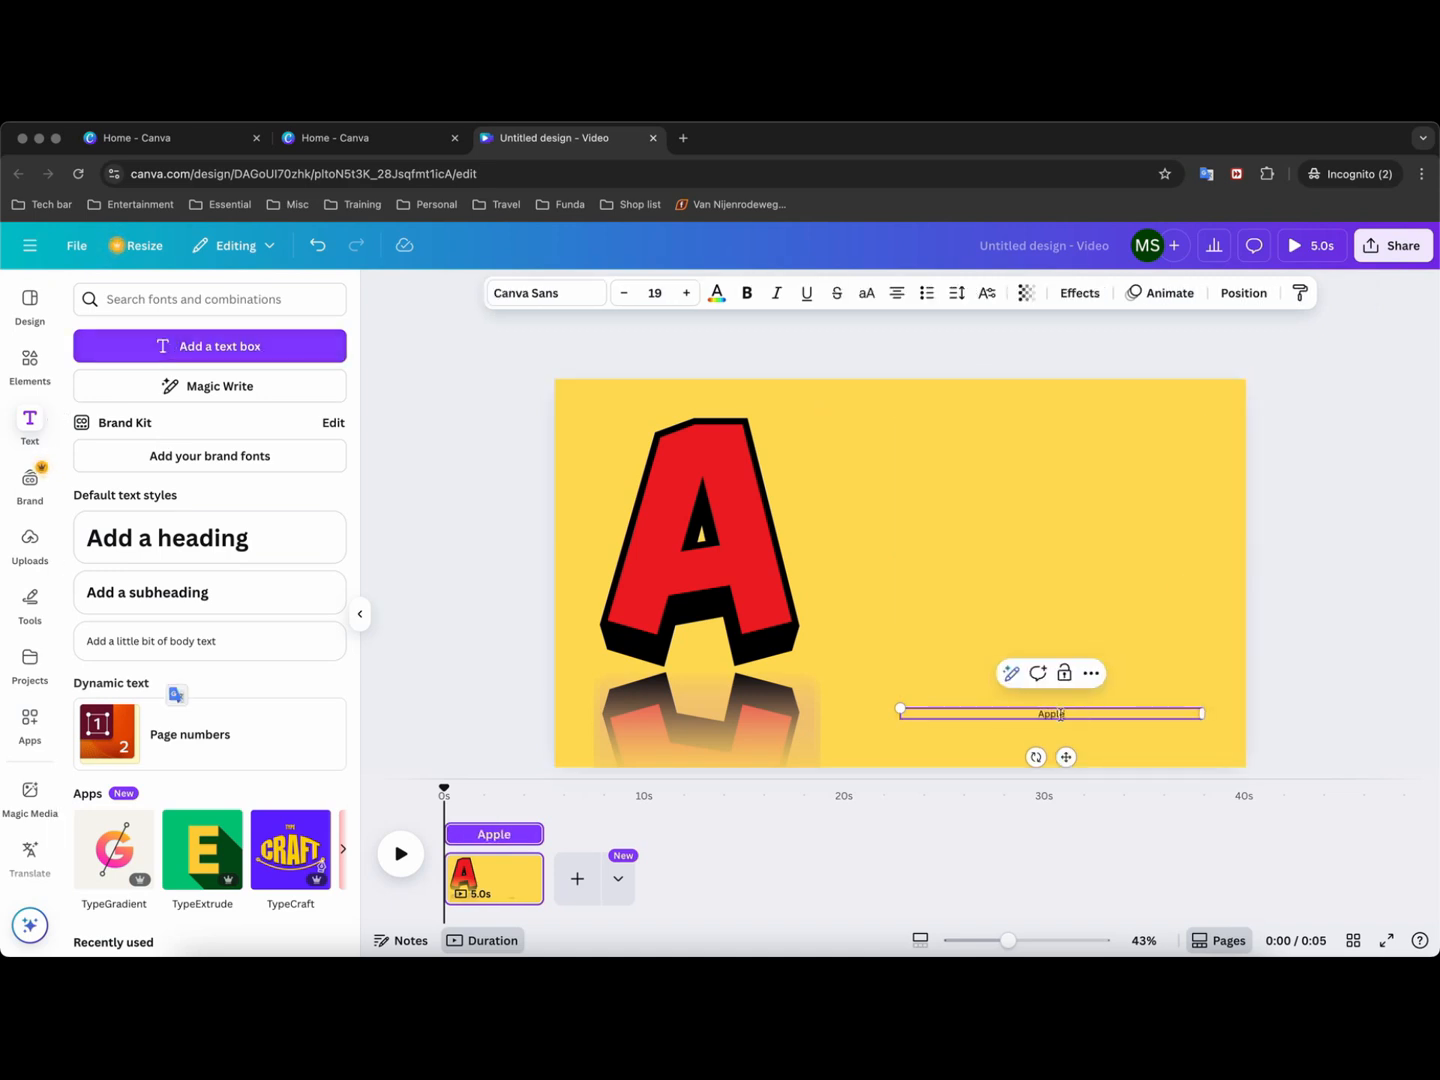
pyautogui.doubleClick(1060, 714)
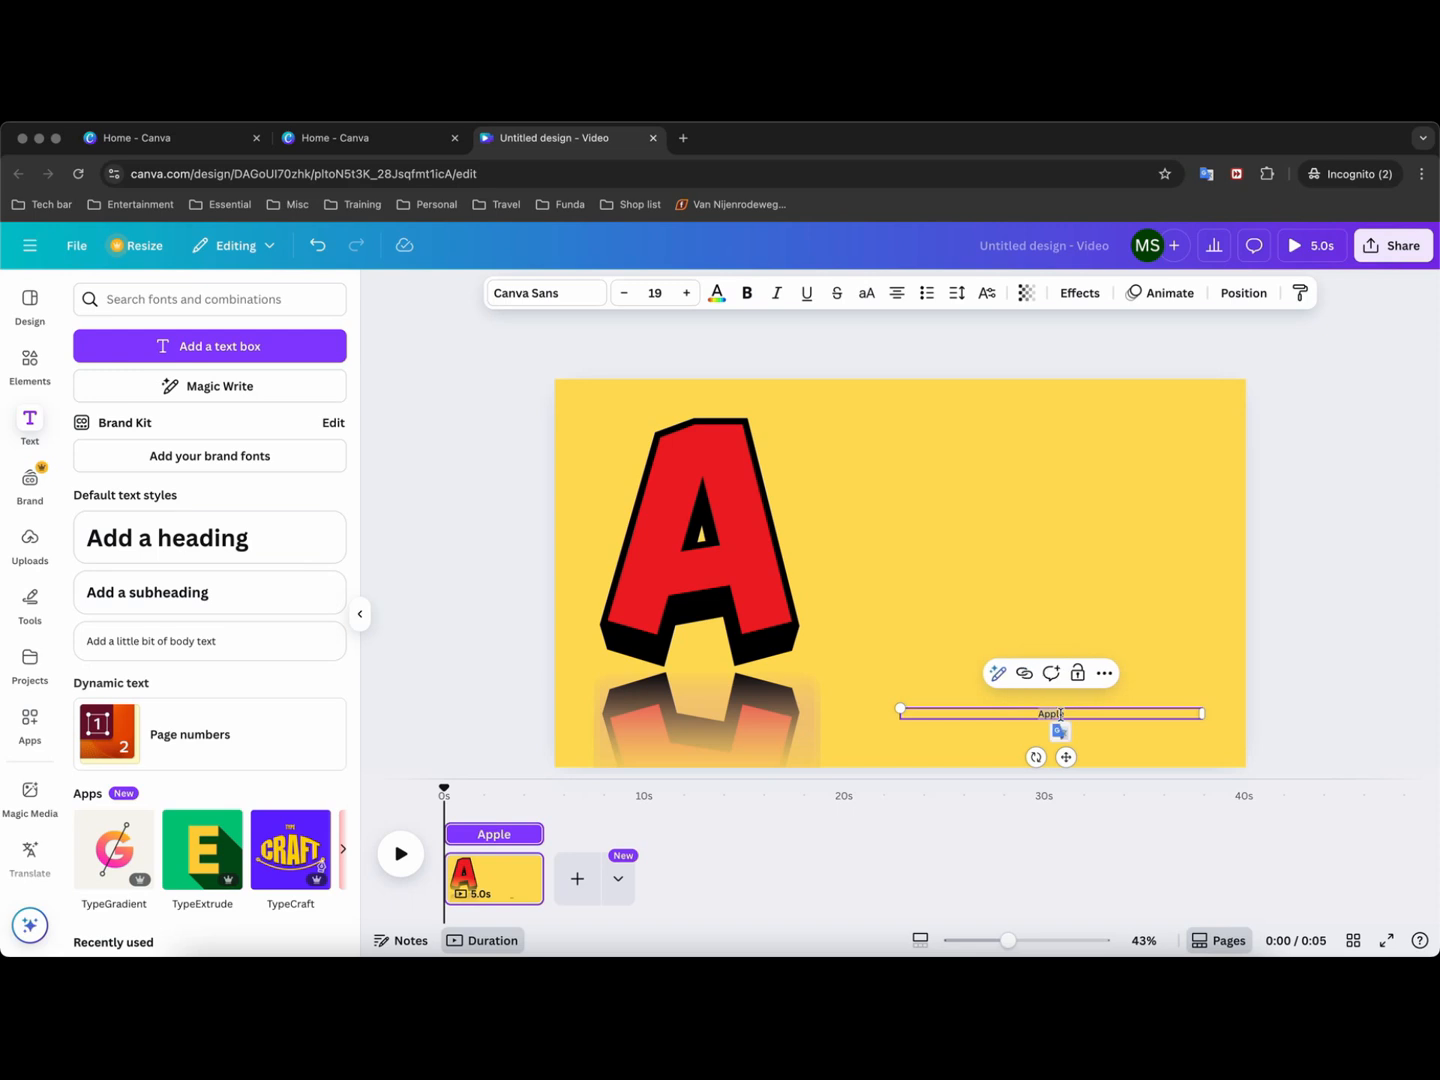
pyautogui.click(658, 293)
pyautogui.write('75')
pyautogui.press('Return')
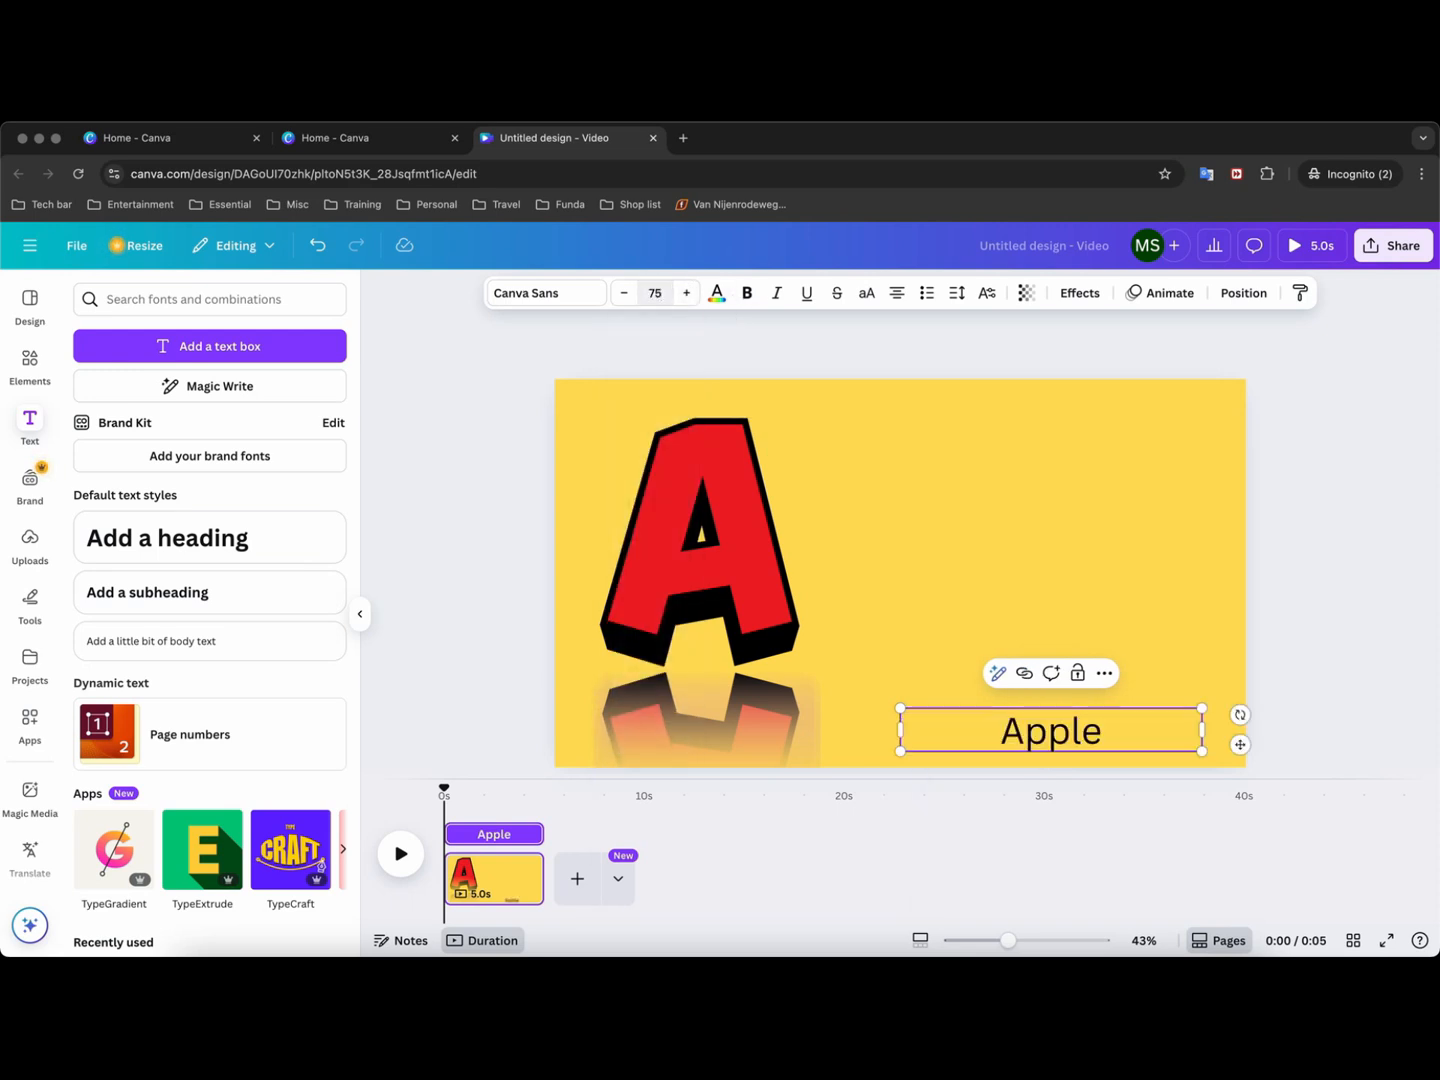
# Move the "Apple" text up to the upper part of the large yellow square.
pyautogui.doubleClick(1042, 732)
pyautogui.click(952, 733)
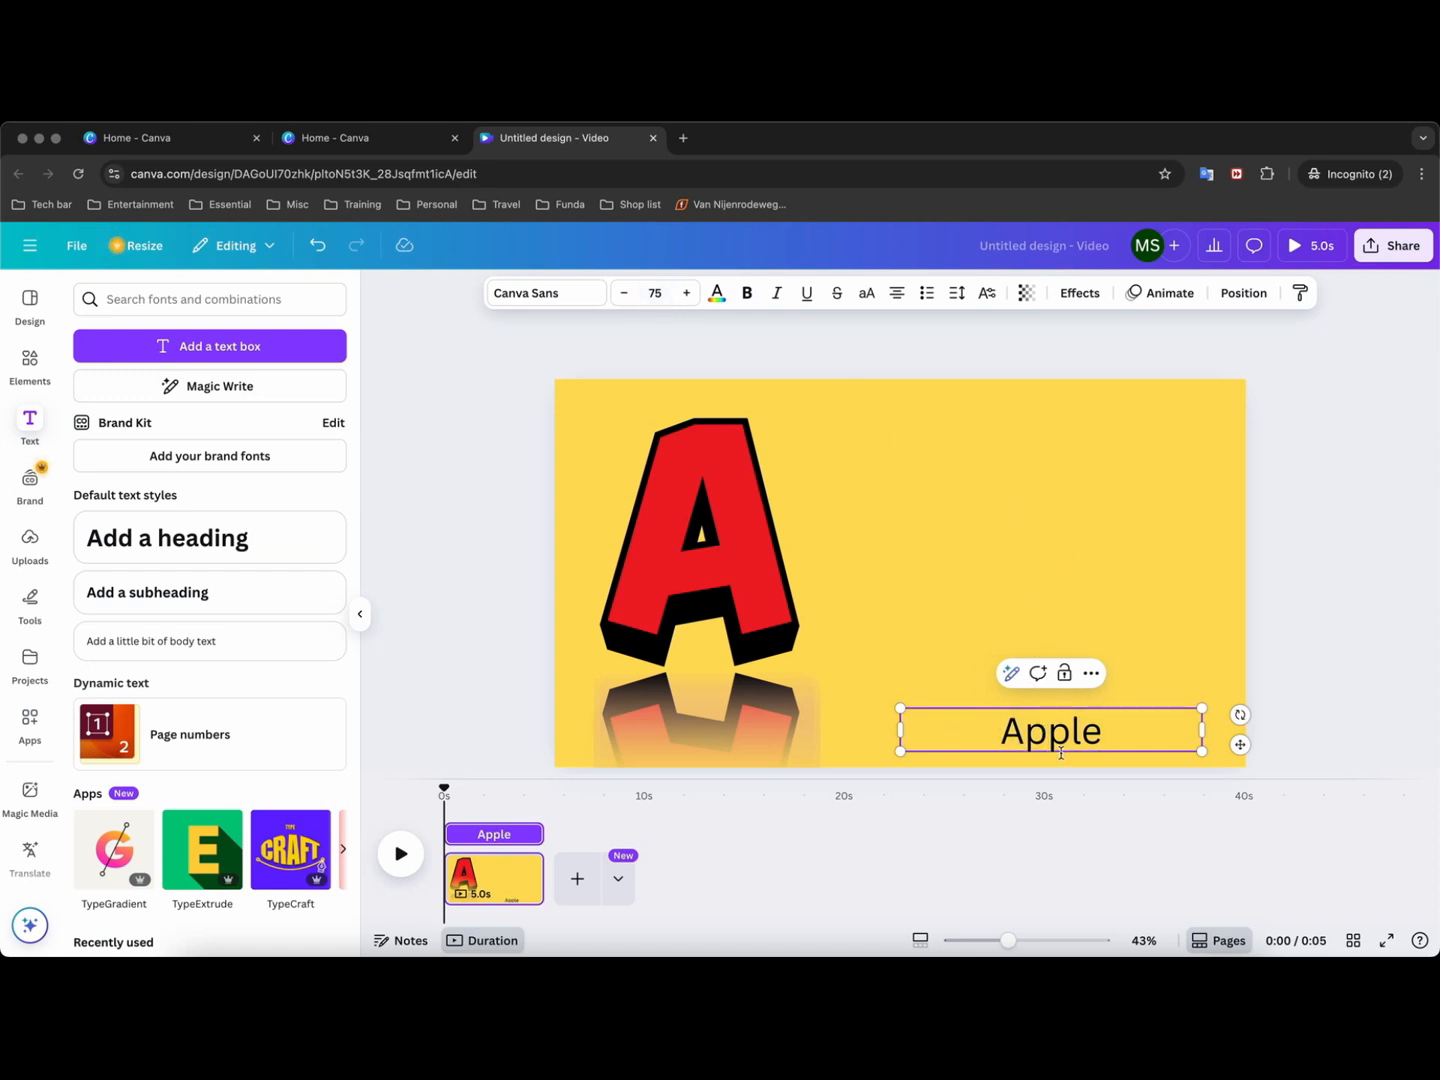
pyautogui.moveTo(1061, 751); pyautogui.dragTo(1061, 469)
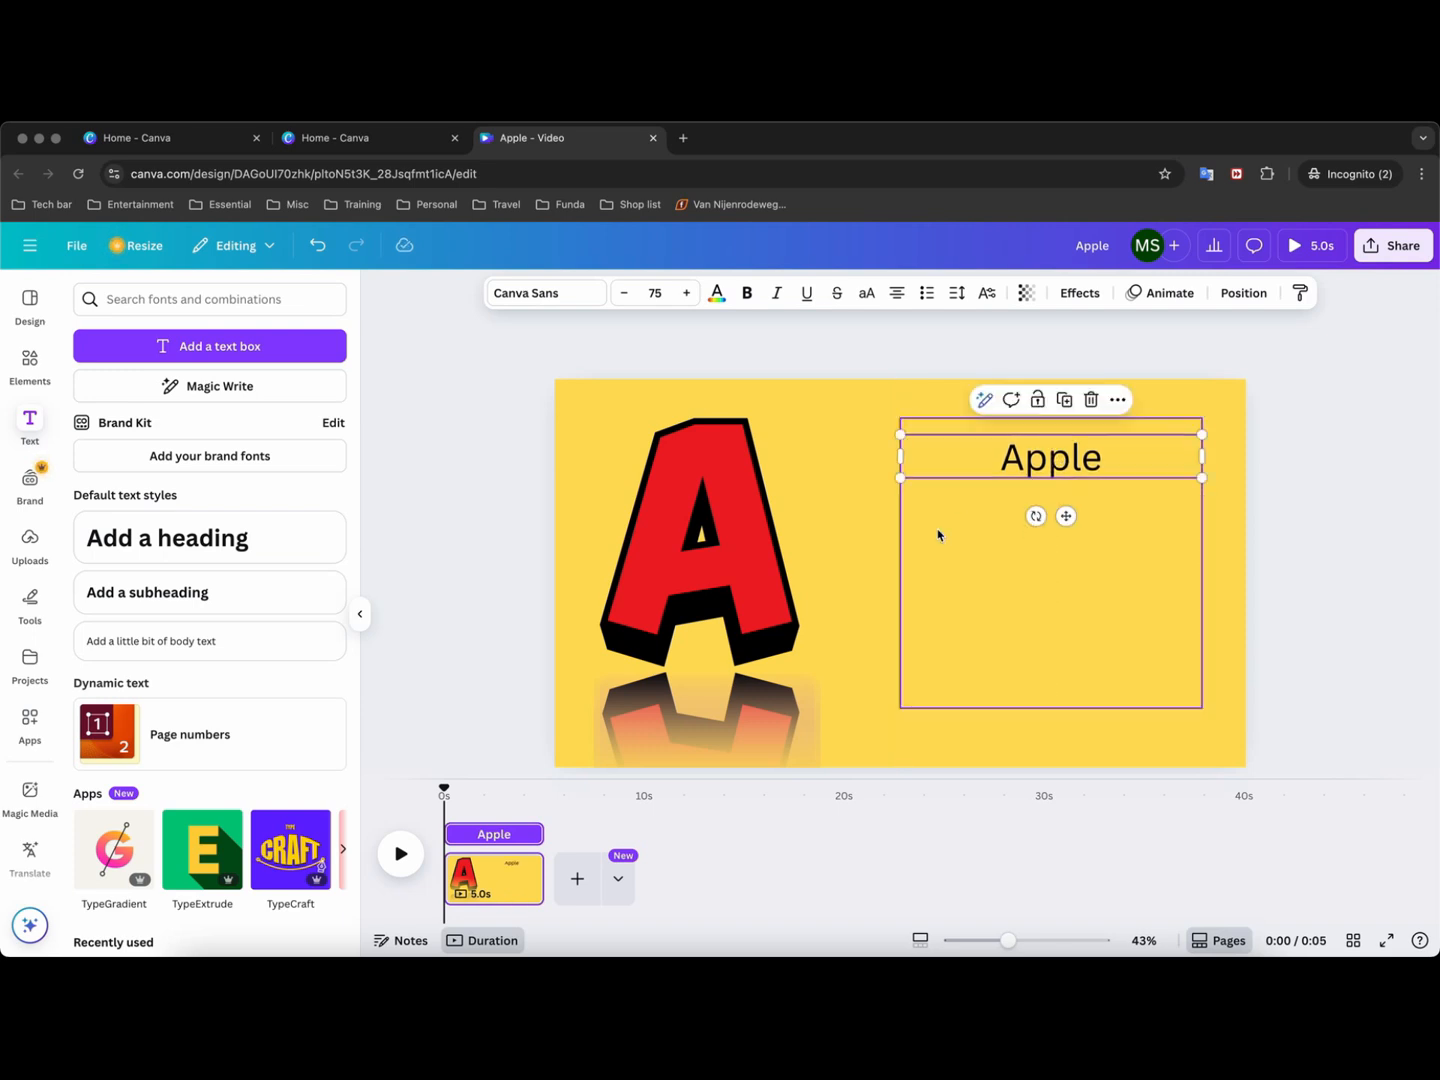
# Colour only the first letter of "Apple" with the document red.
pyautogui.click(1036, 484)
pyautogui.click(1055, 469)
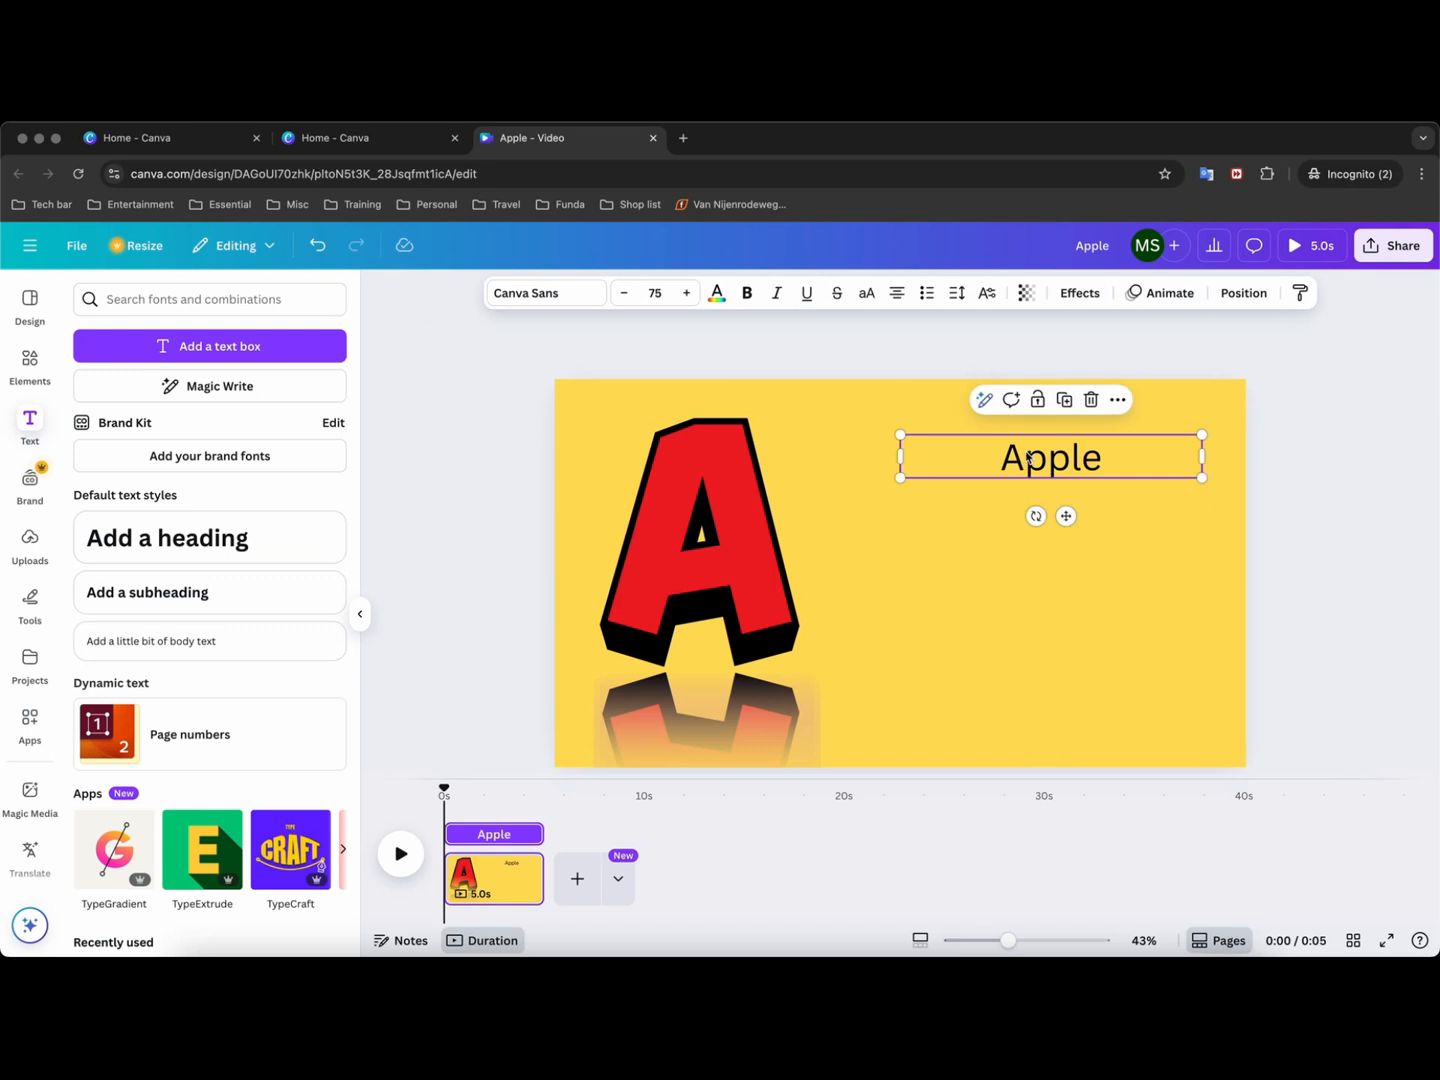
pyautogui.doubleClick(1021, 457)
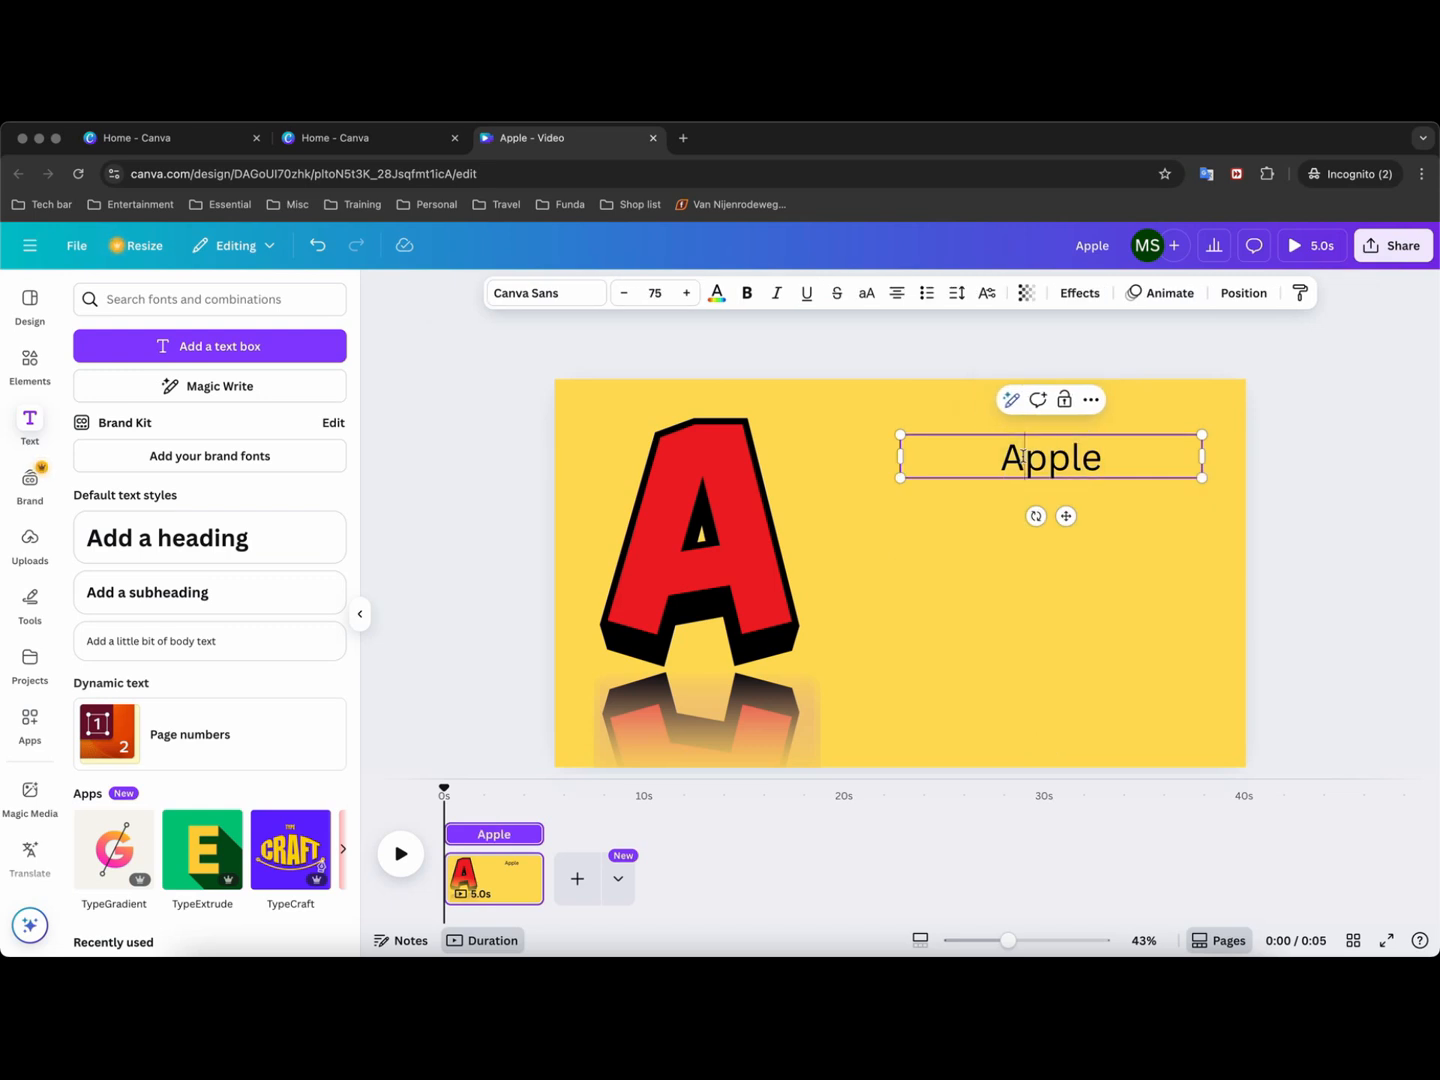
pyautogui.moveTo(1021, 457); pyautogui.dragTo(1000, 457)
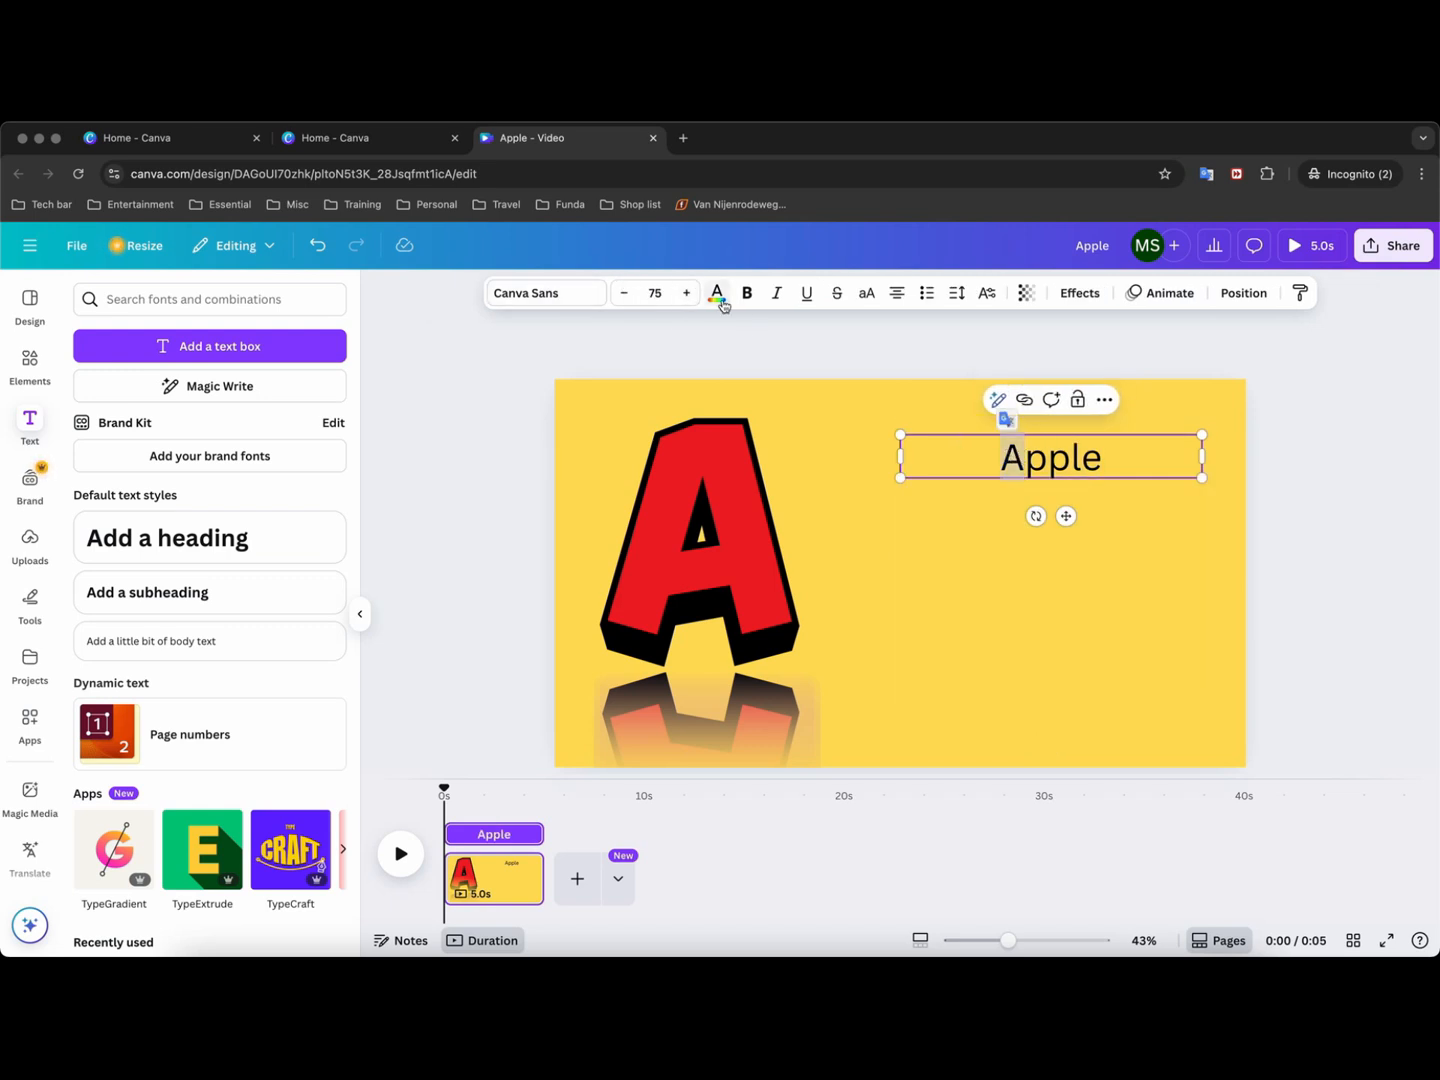
pyautogui.click(719, 296)
pyautogui.click(188, 421)
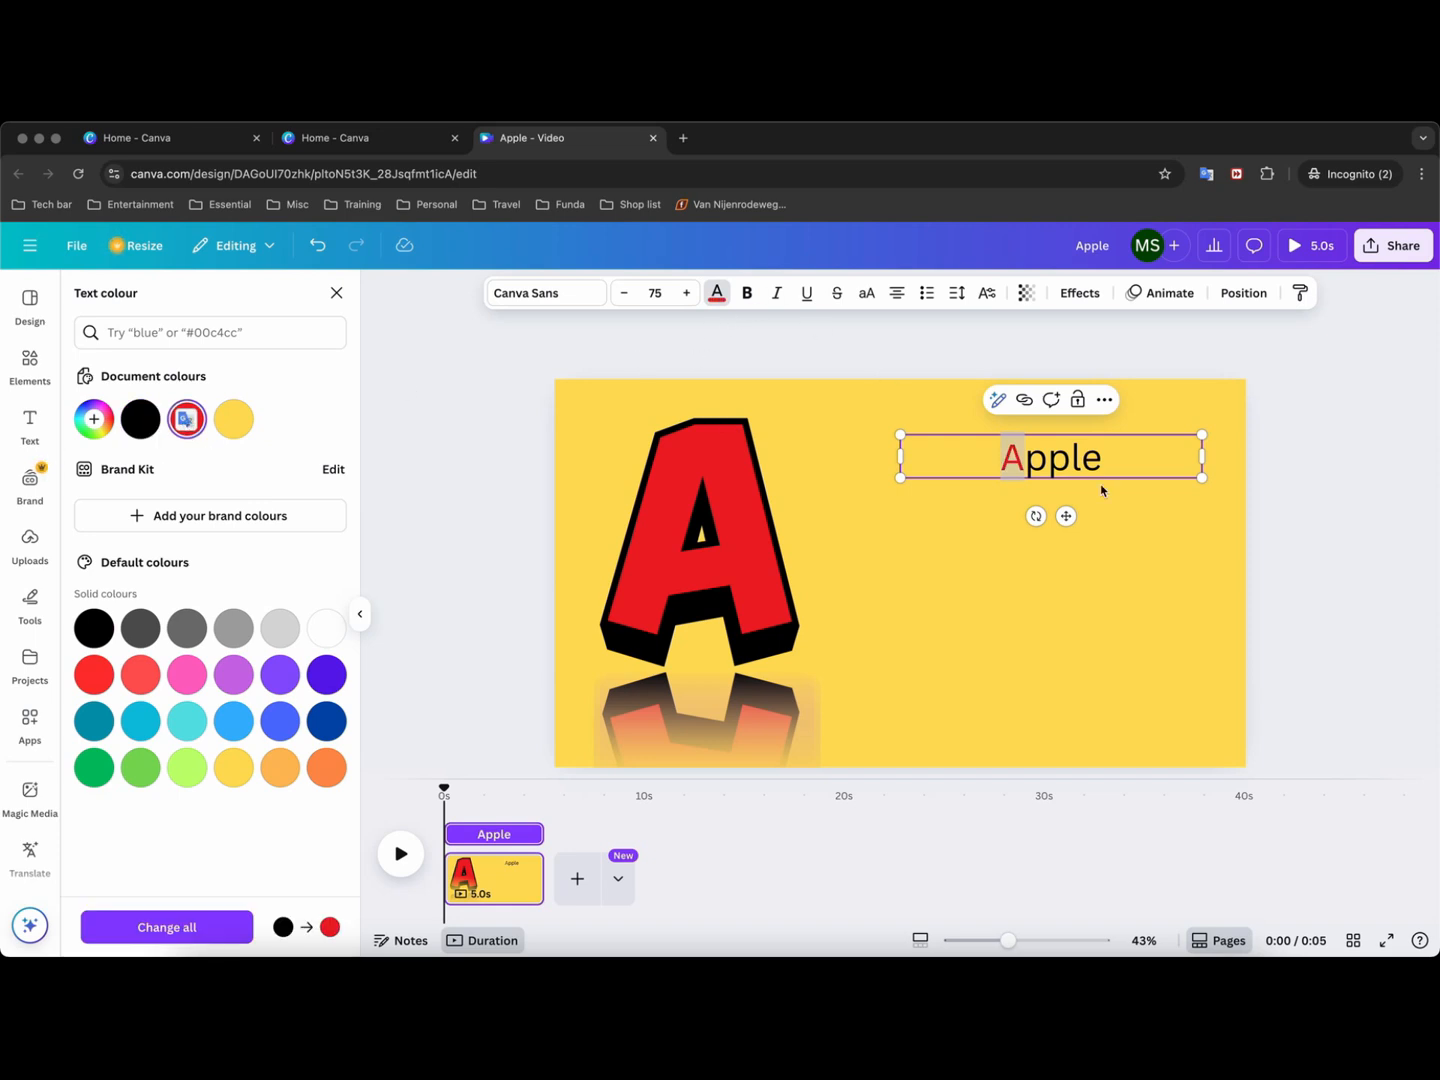
# Change the font of the whole word "Apple" to Fredoka.
pyautogui.doubleClick(1069, 462)
pyautogui.click(527, 293)
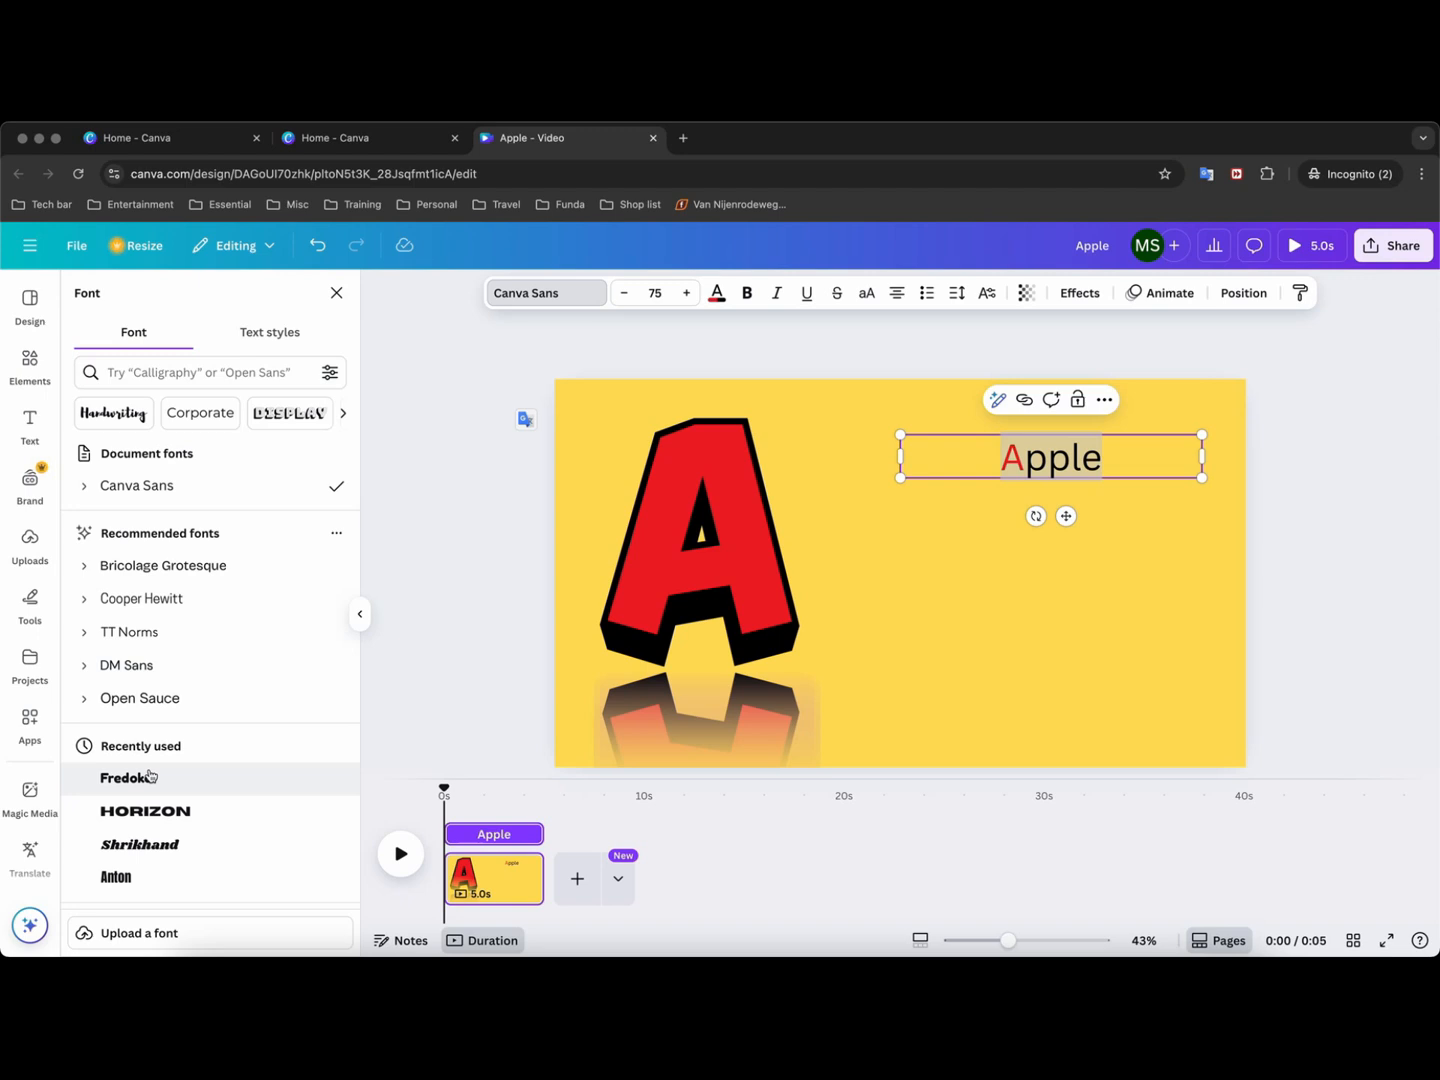
pyautogui.click(148, 777)
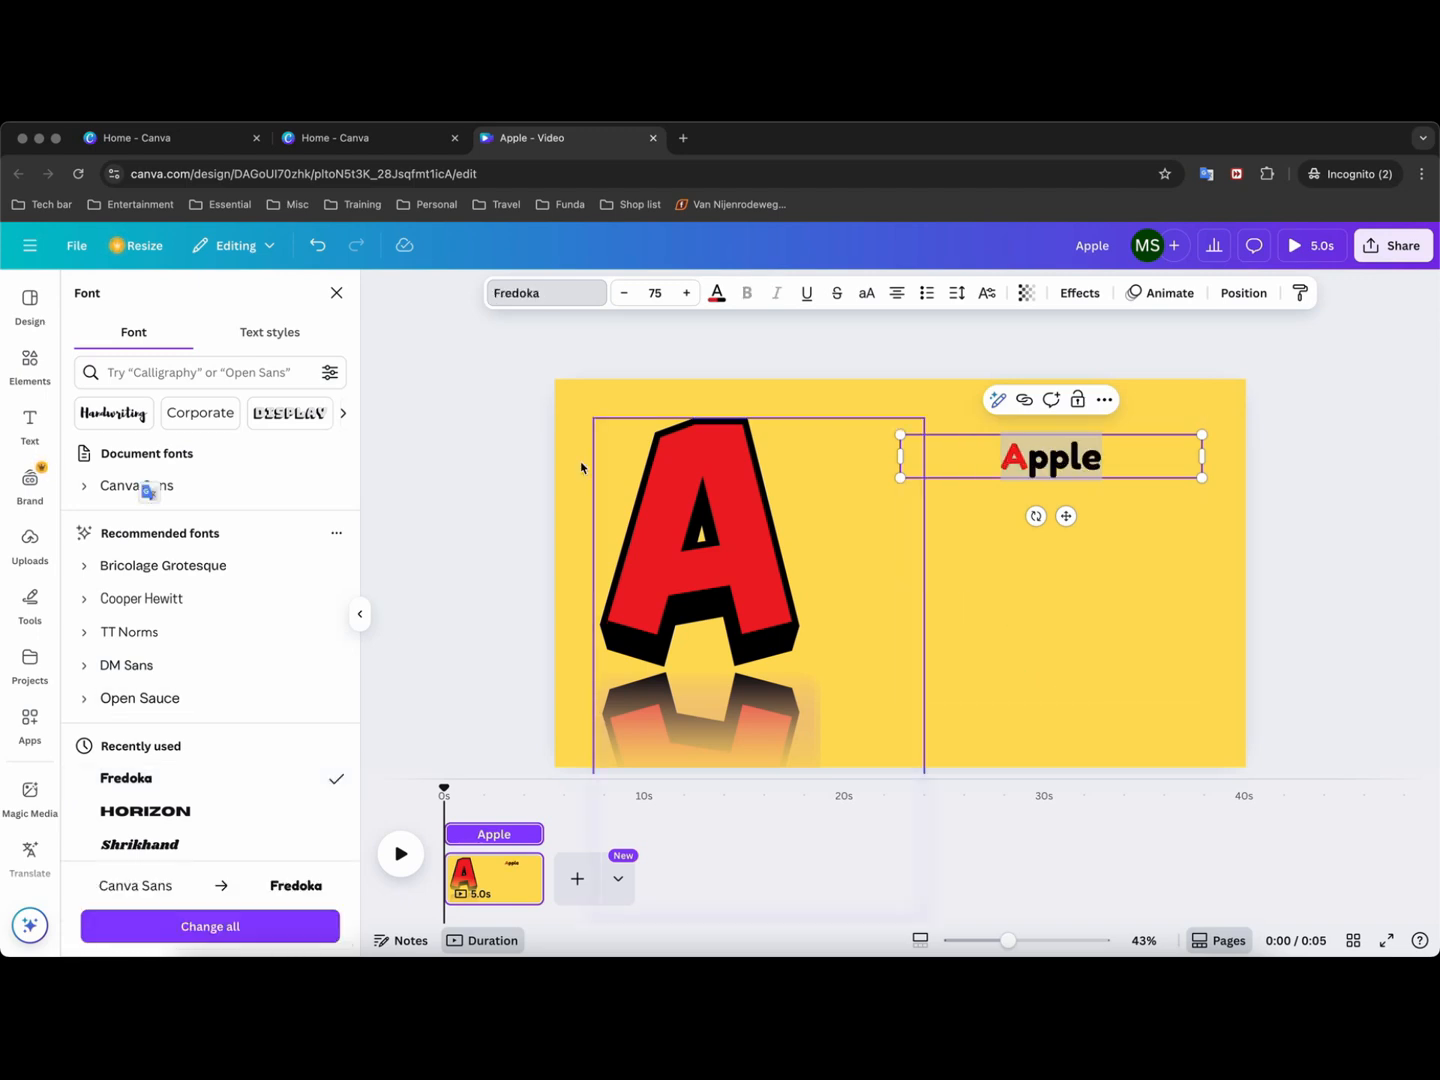
# Search the elements library for "apple".
pyautogui.click(48, 378)
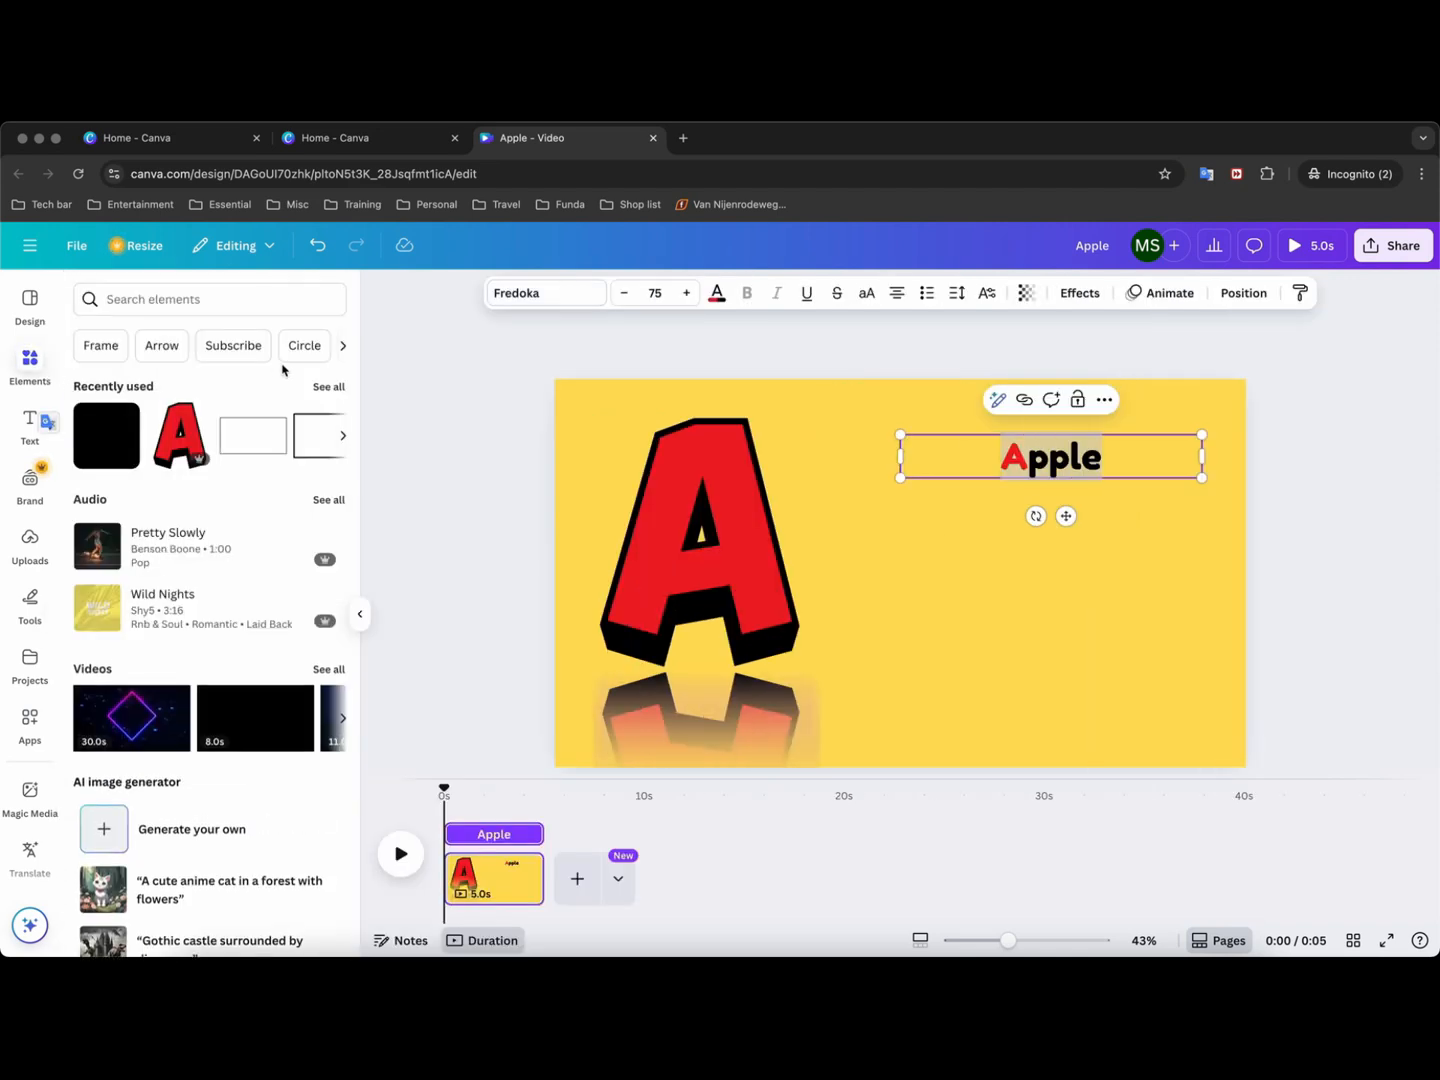
pyautogui.click(250, 302)
pyautogui.write('apple')
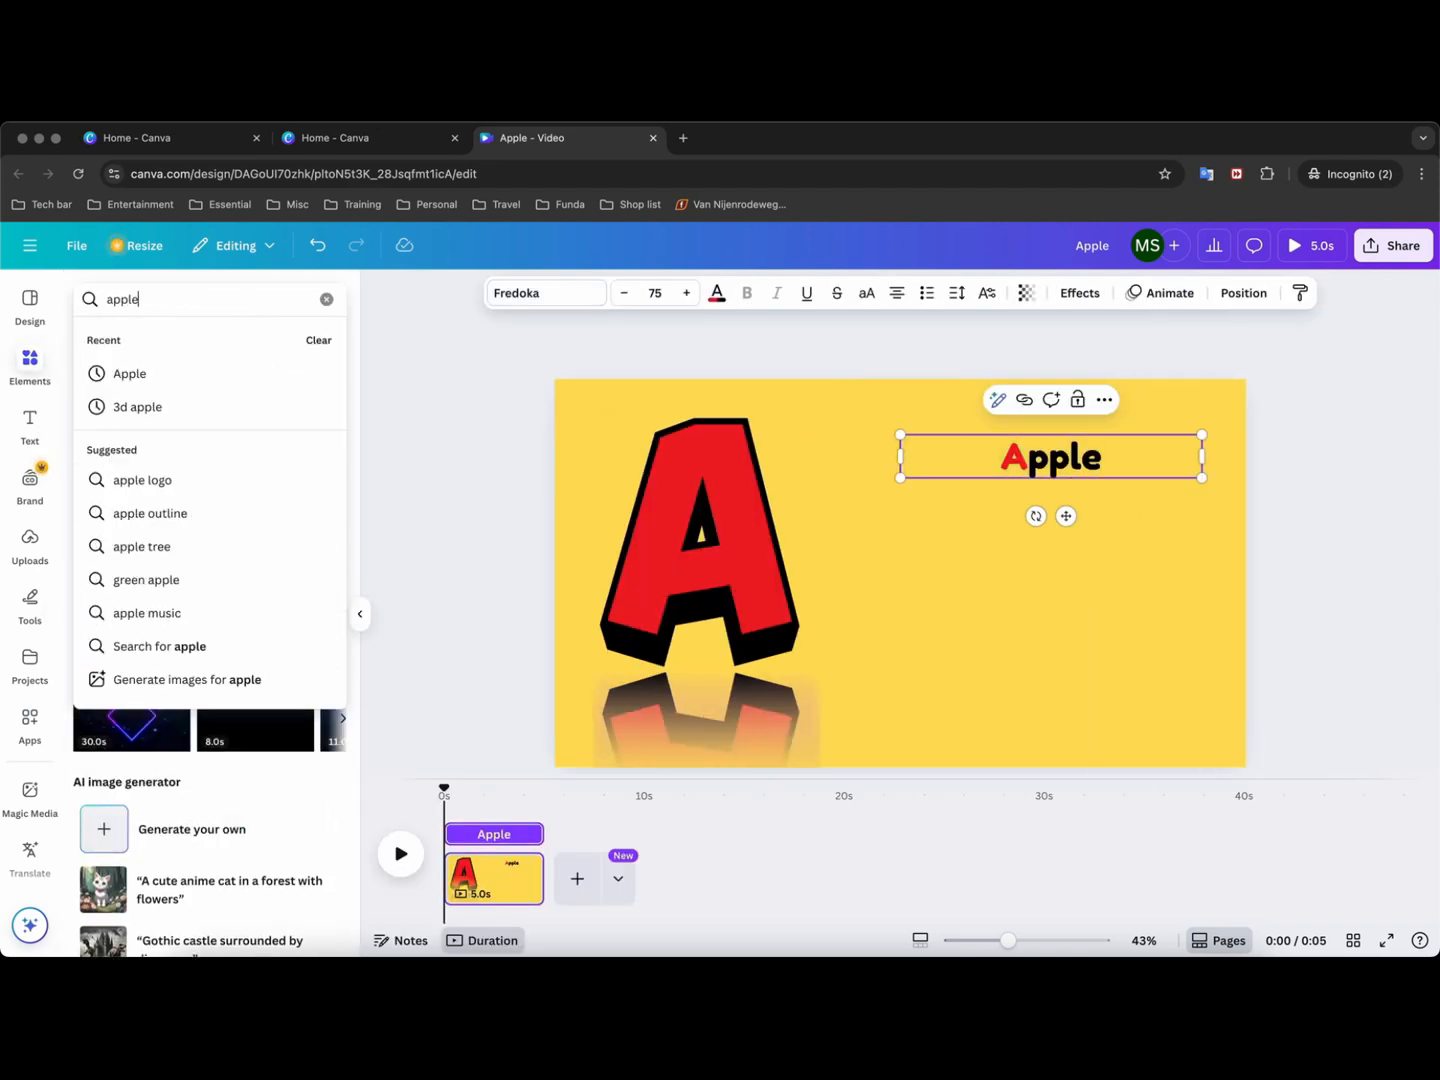
pyautogui.press('Return')
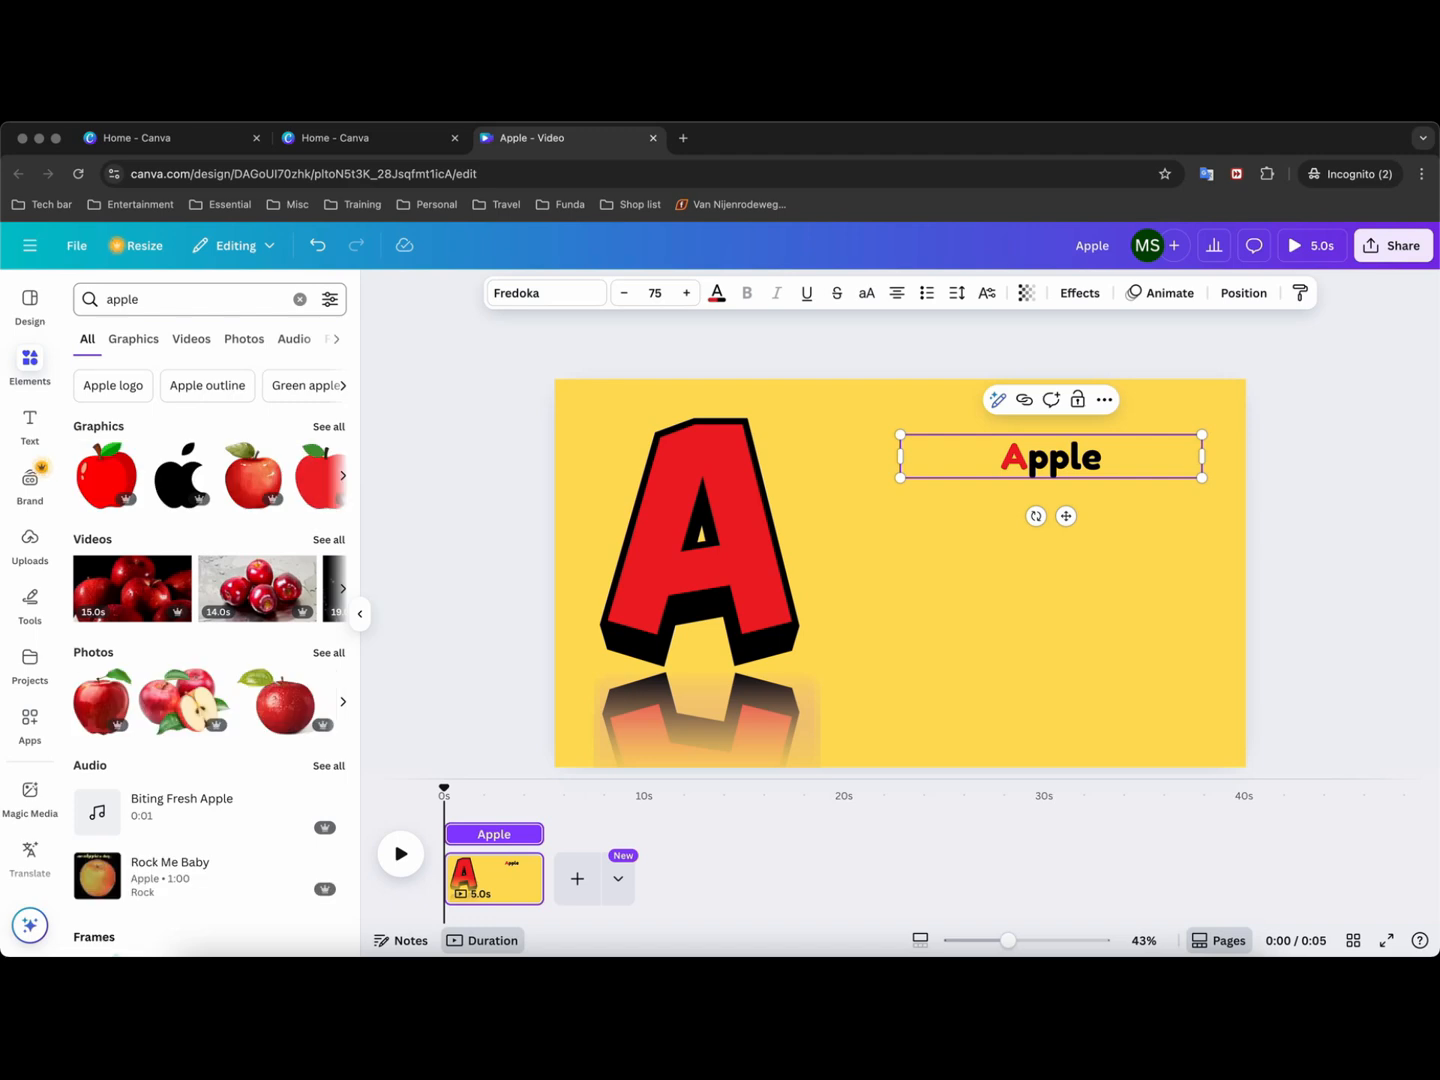
# Place the smiling red apple from the full set of graphics below the "Apple" text and enlarge it slightly.
pyautogui.scroll(-4, 200, 536)
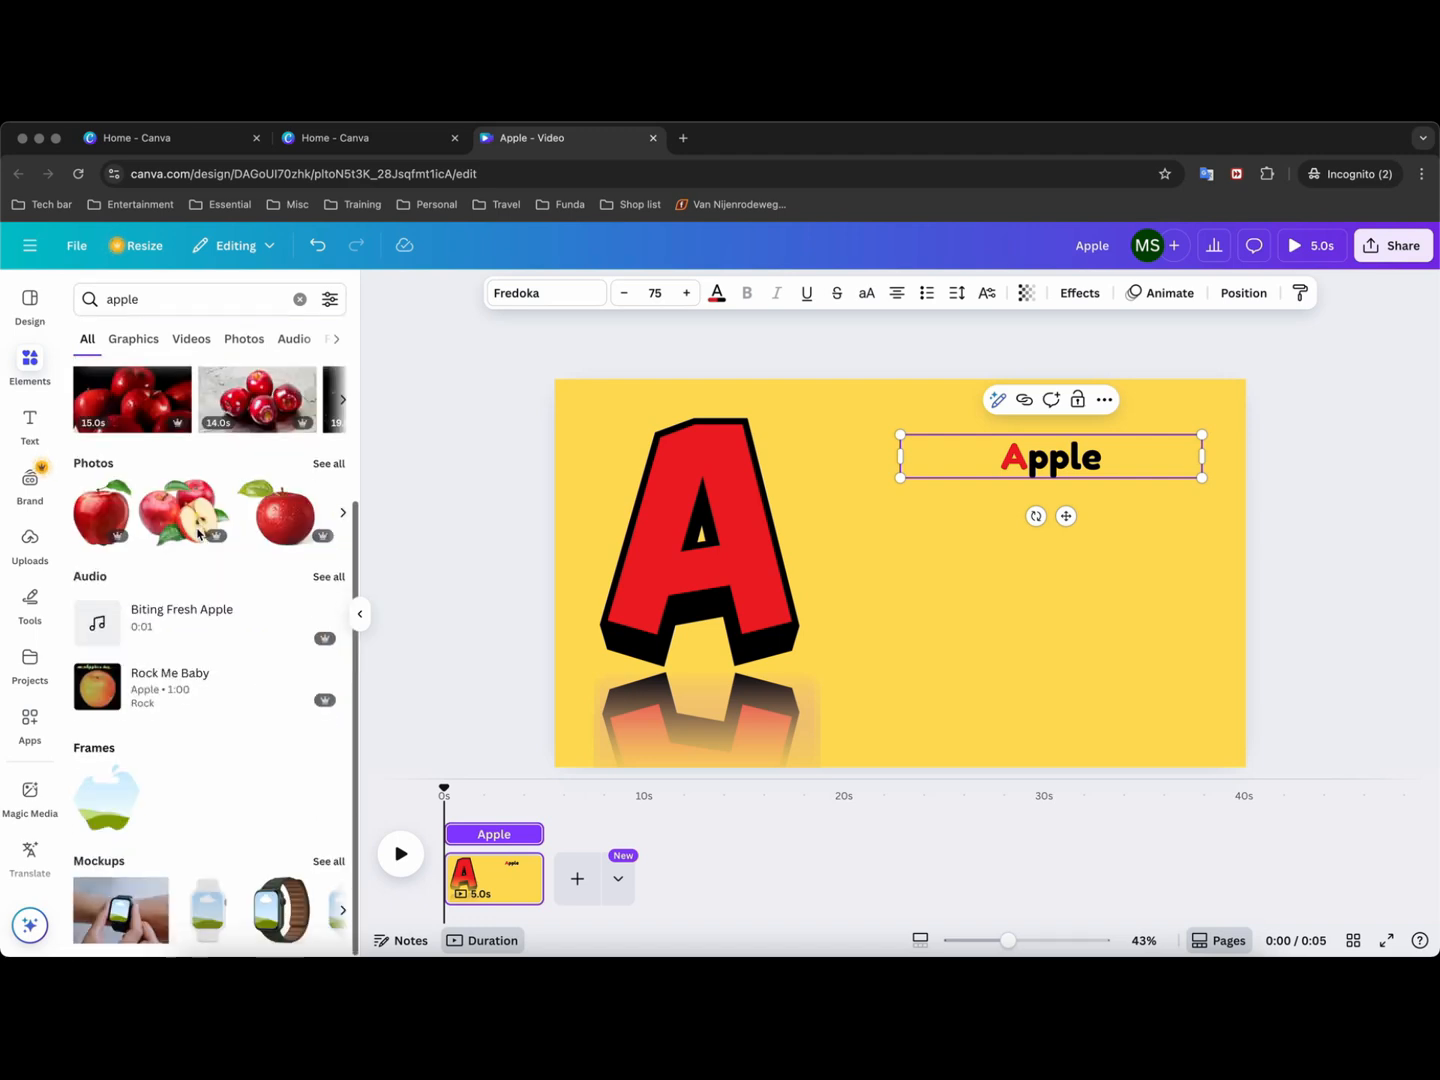
pyautogui.scroll(3, 199, 535)
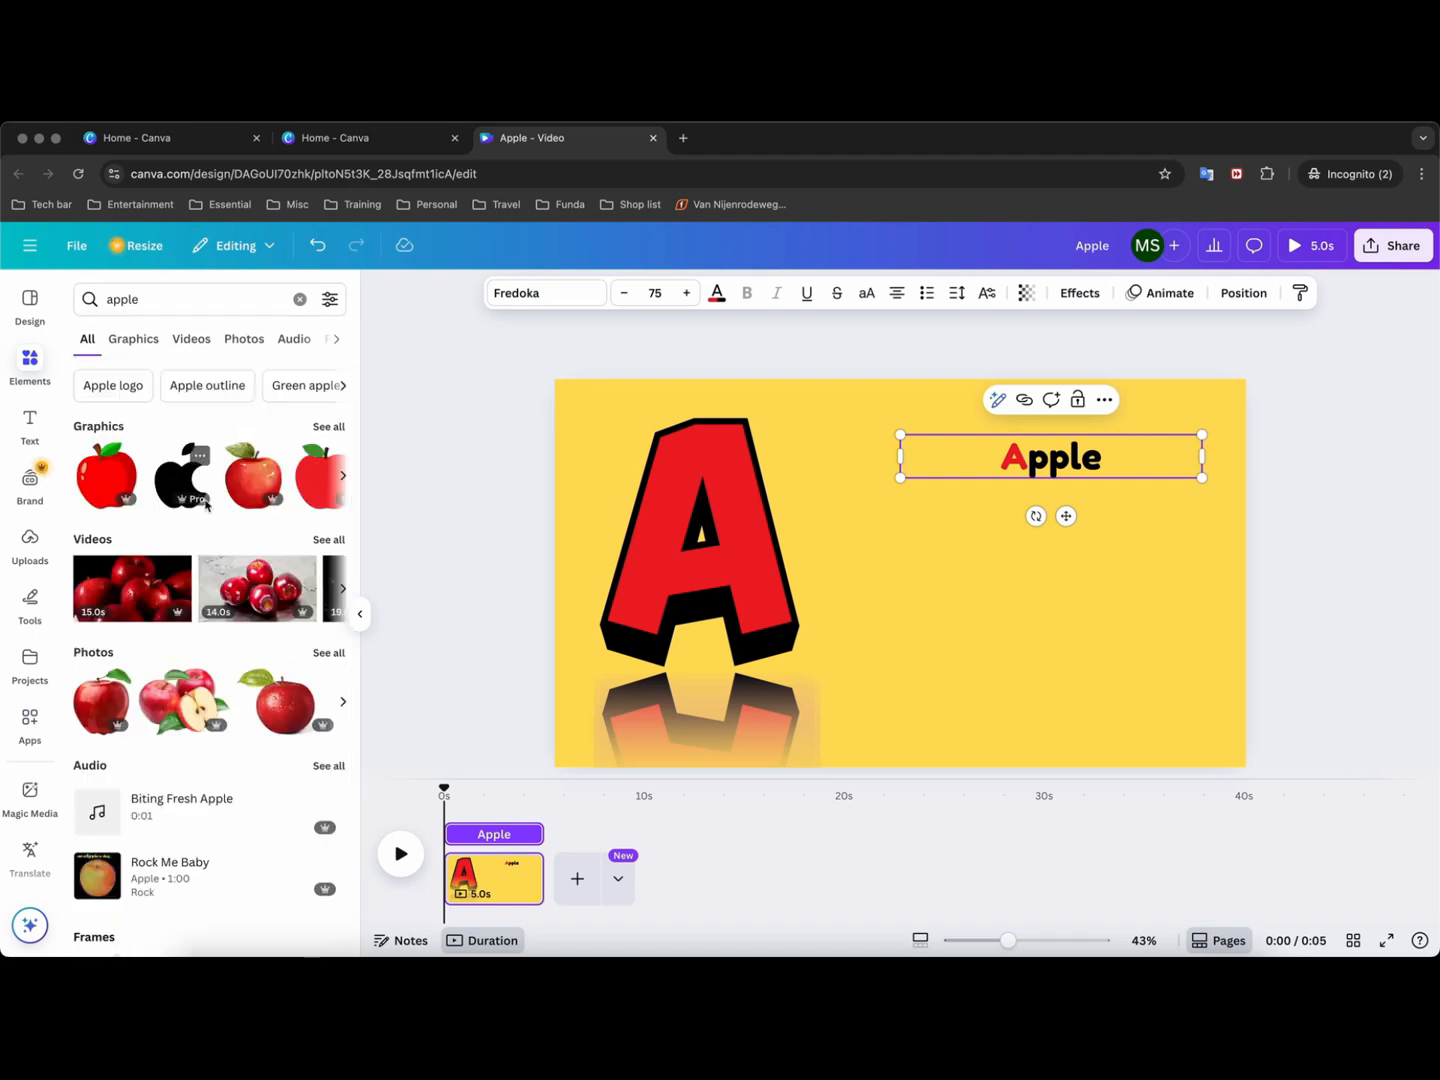
pyautogui.click(329, 428)
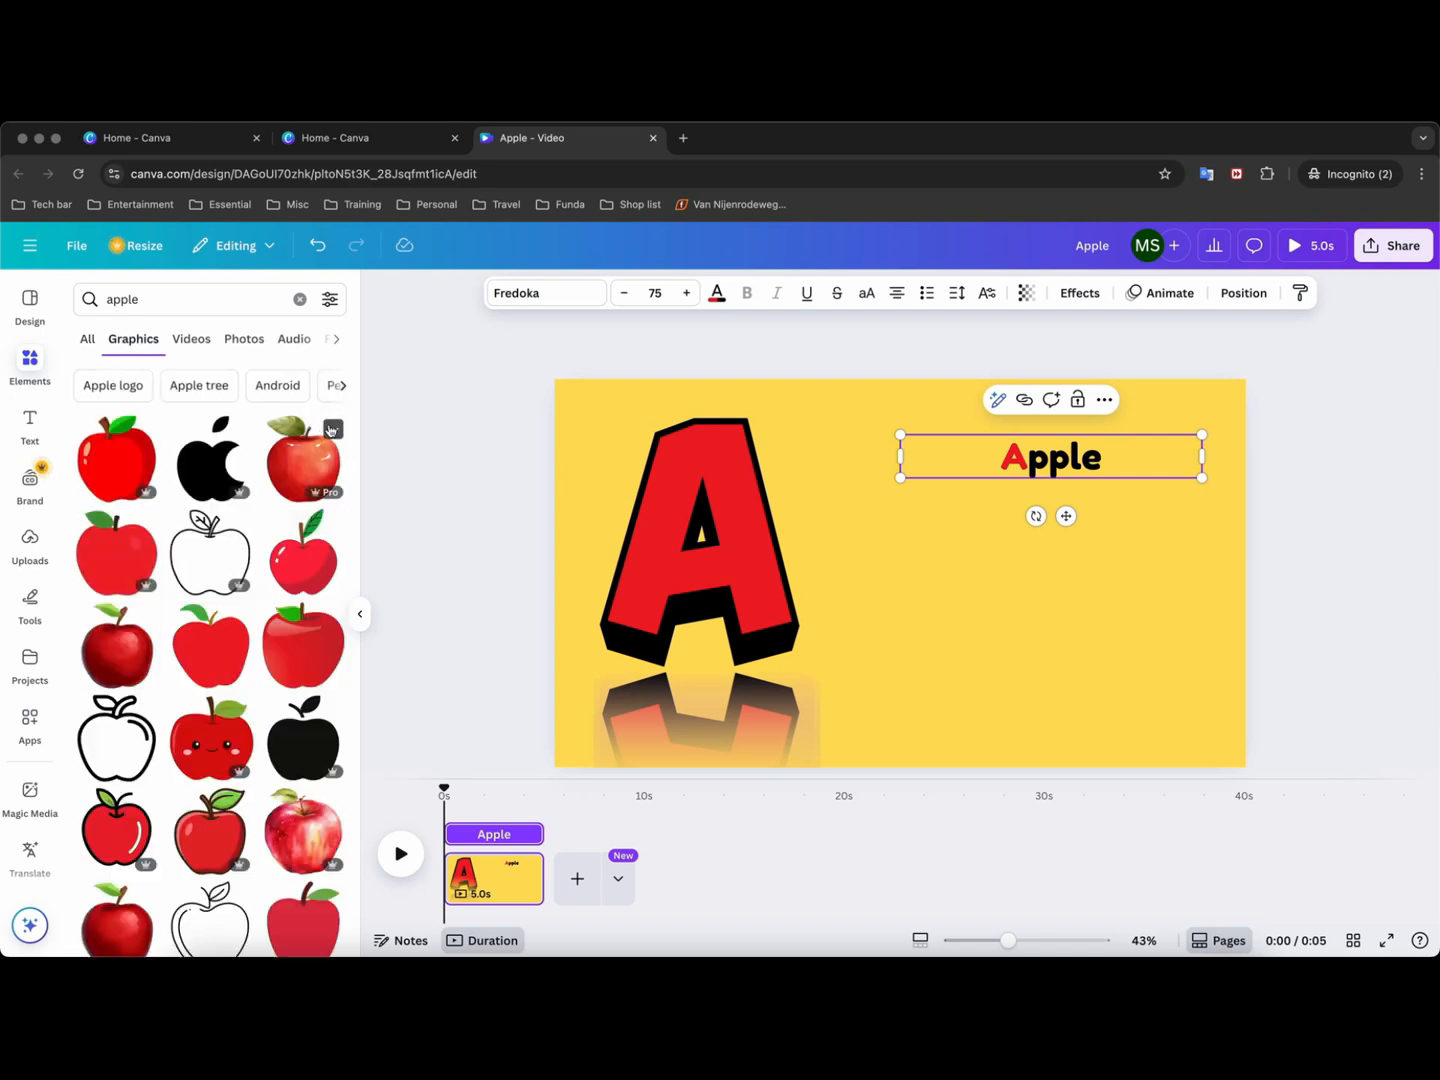
pyautogui.moveTo(195, 751); pyautogui.dragTo(975, 575)
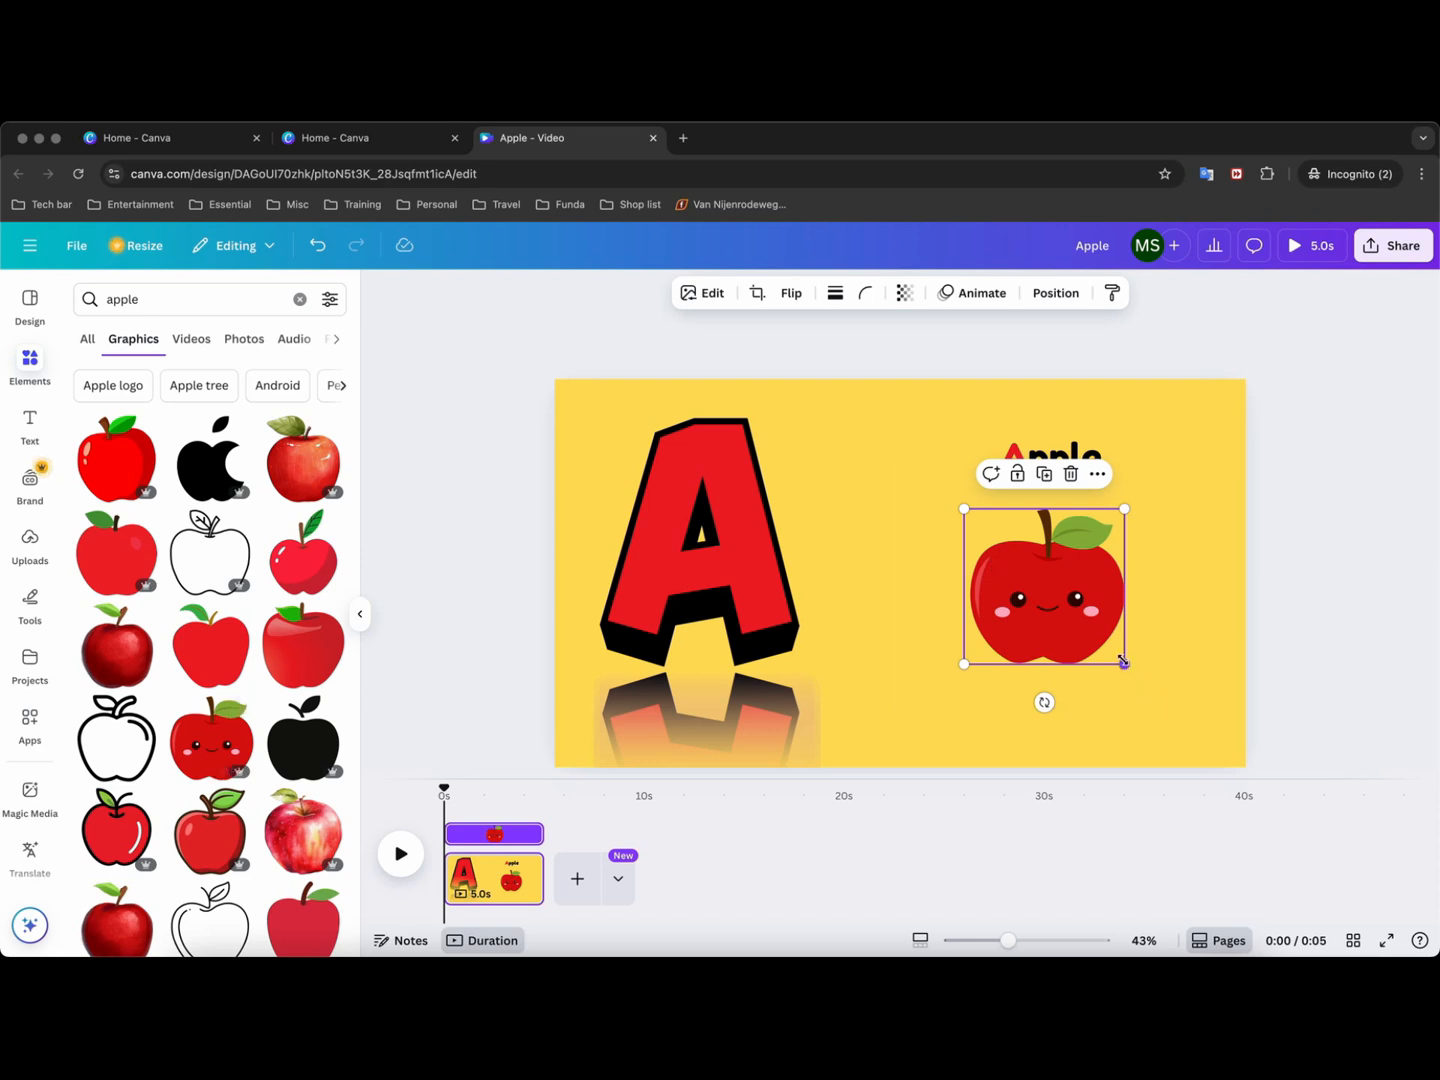
pyautogui.moveTo(1124, 663); pyautogui.dragTo(1152, 690)
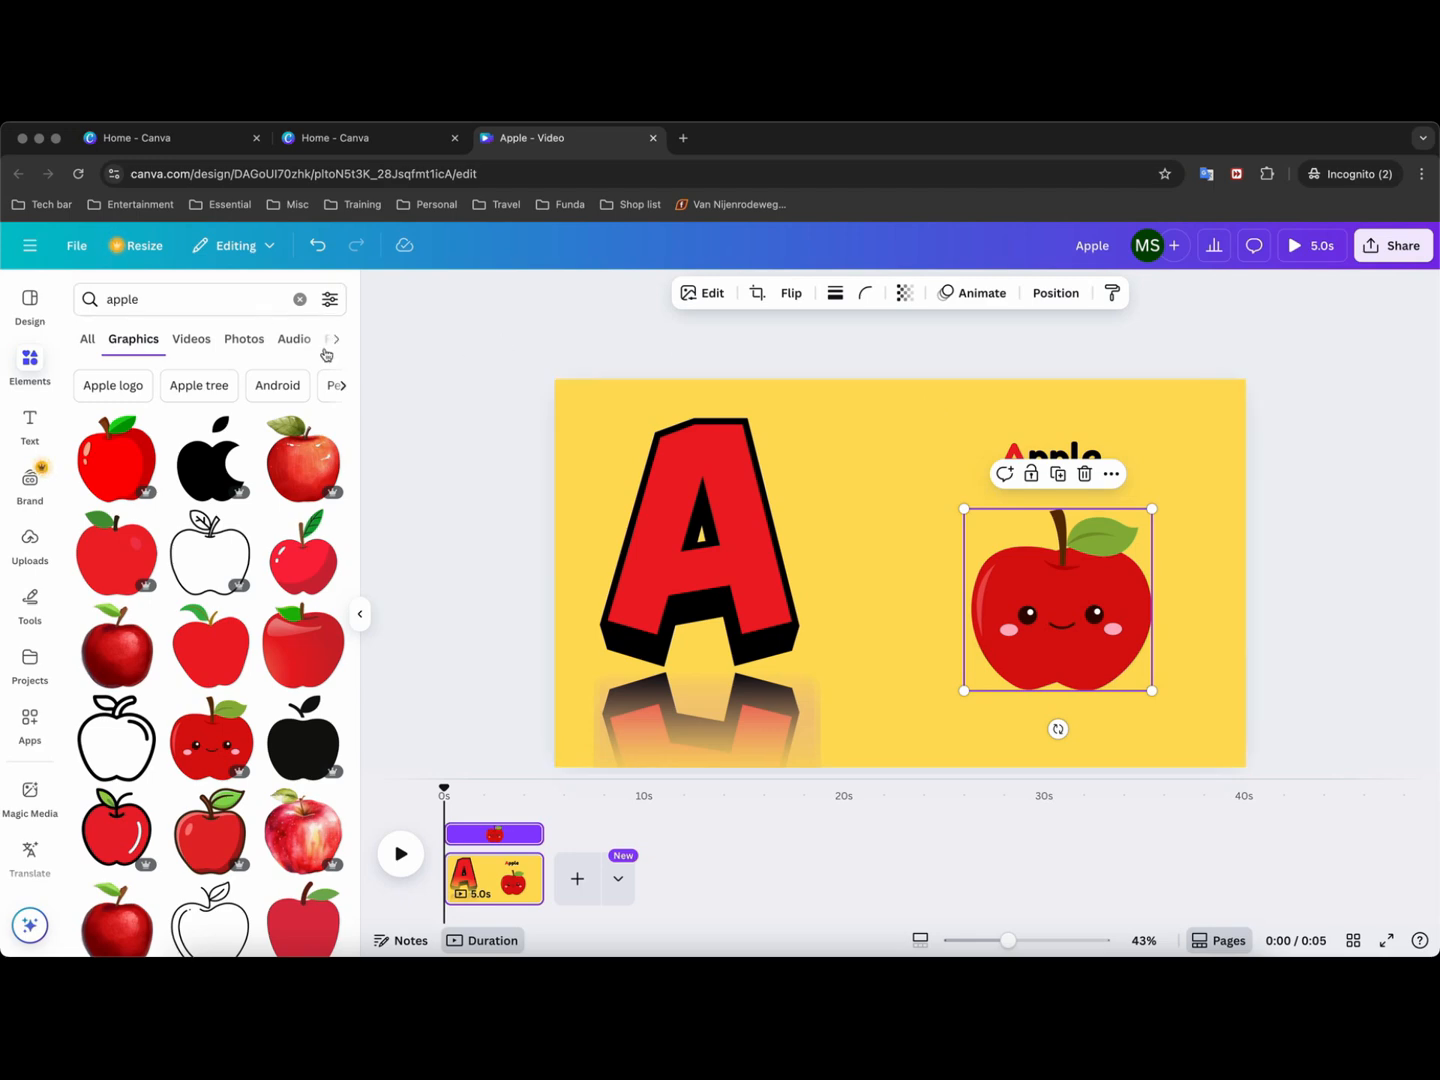
# Clear the element search and add a recently used rounded square between the large A and the apple.
pyautogui.click(299, 300)
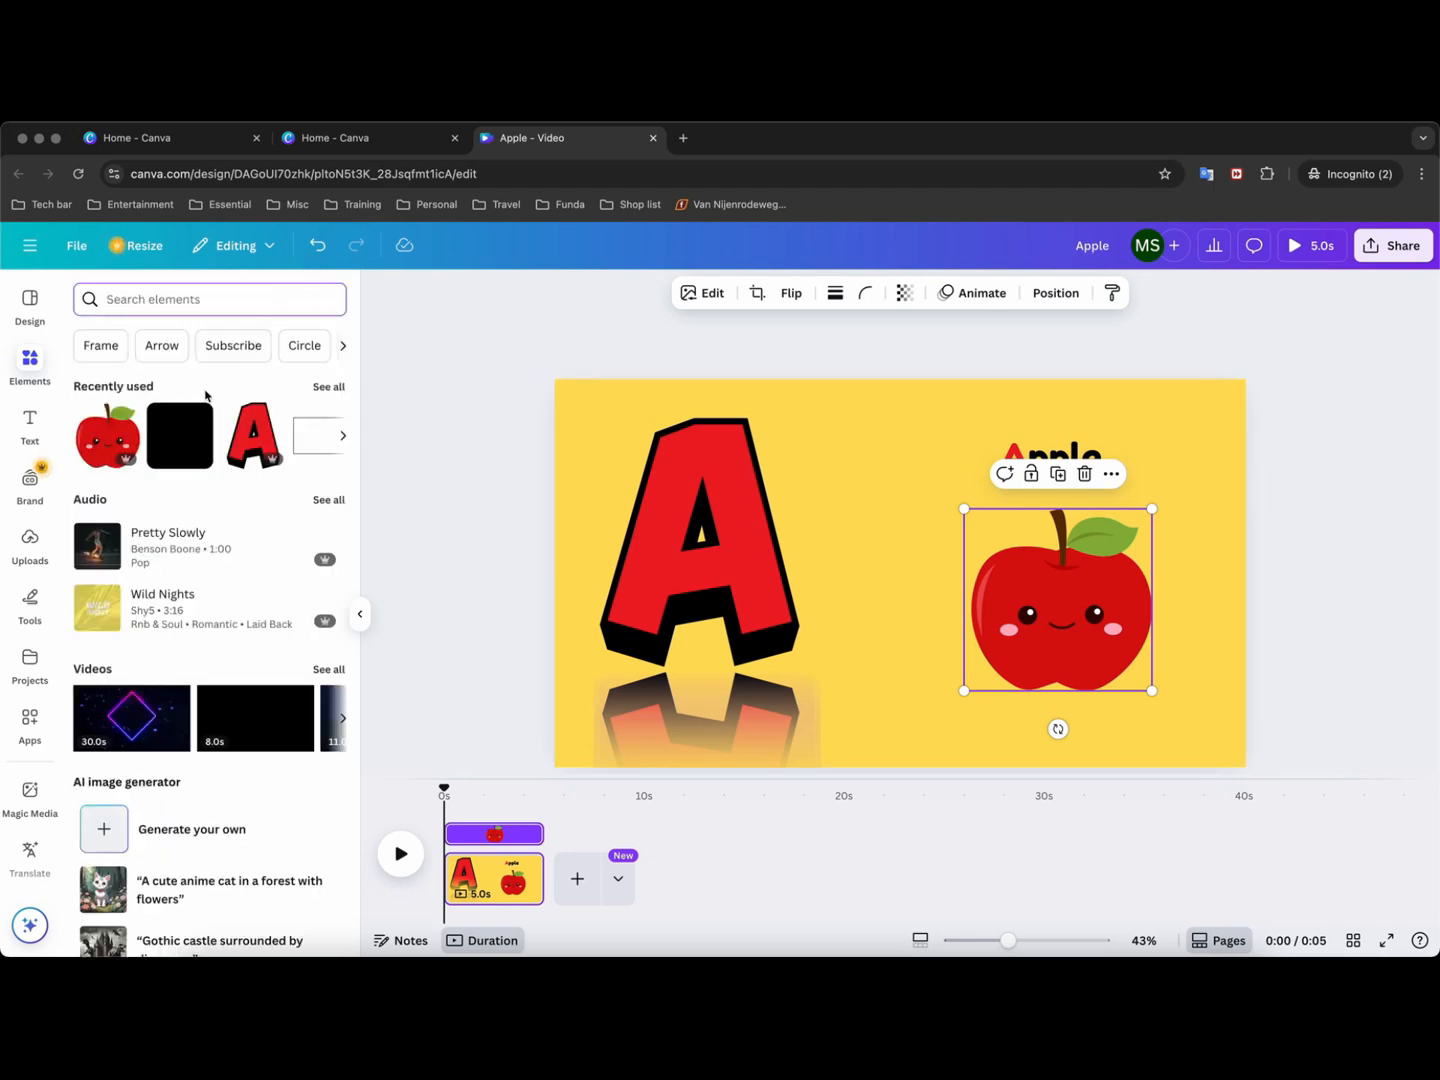
pyautogui.click(182, 432)
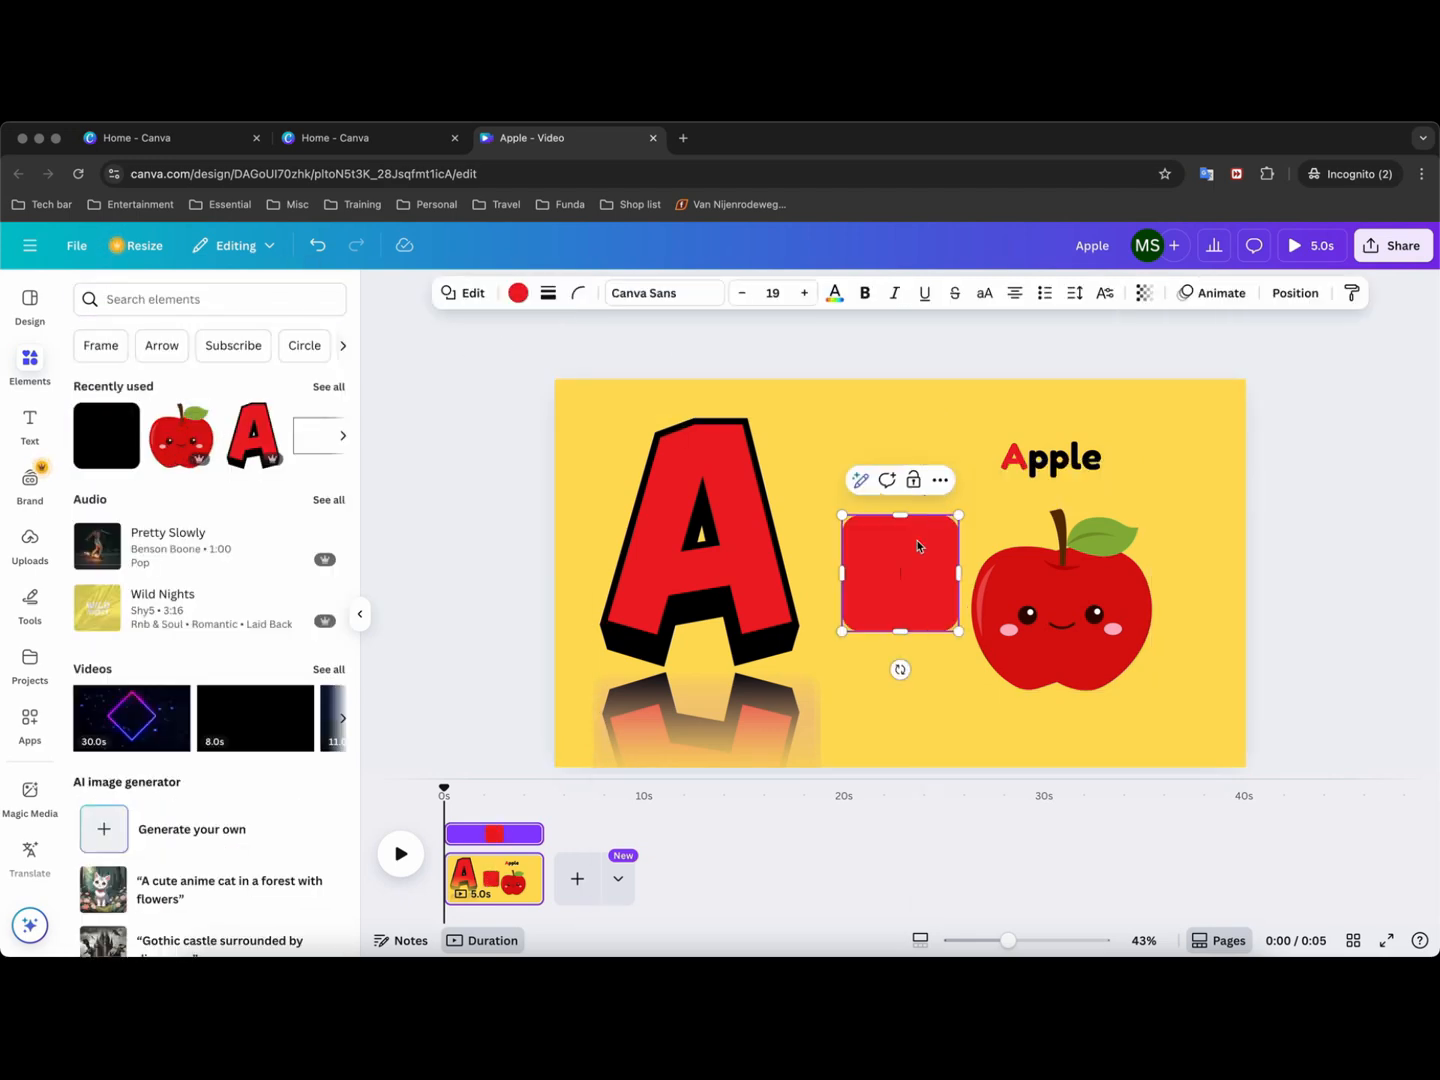
pyautogui.moveTo(918, 546); pyautogui.dragTo(922, 512)
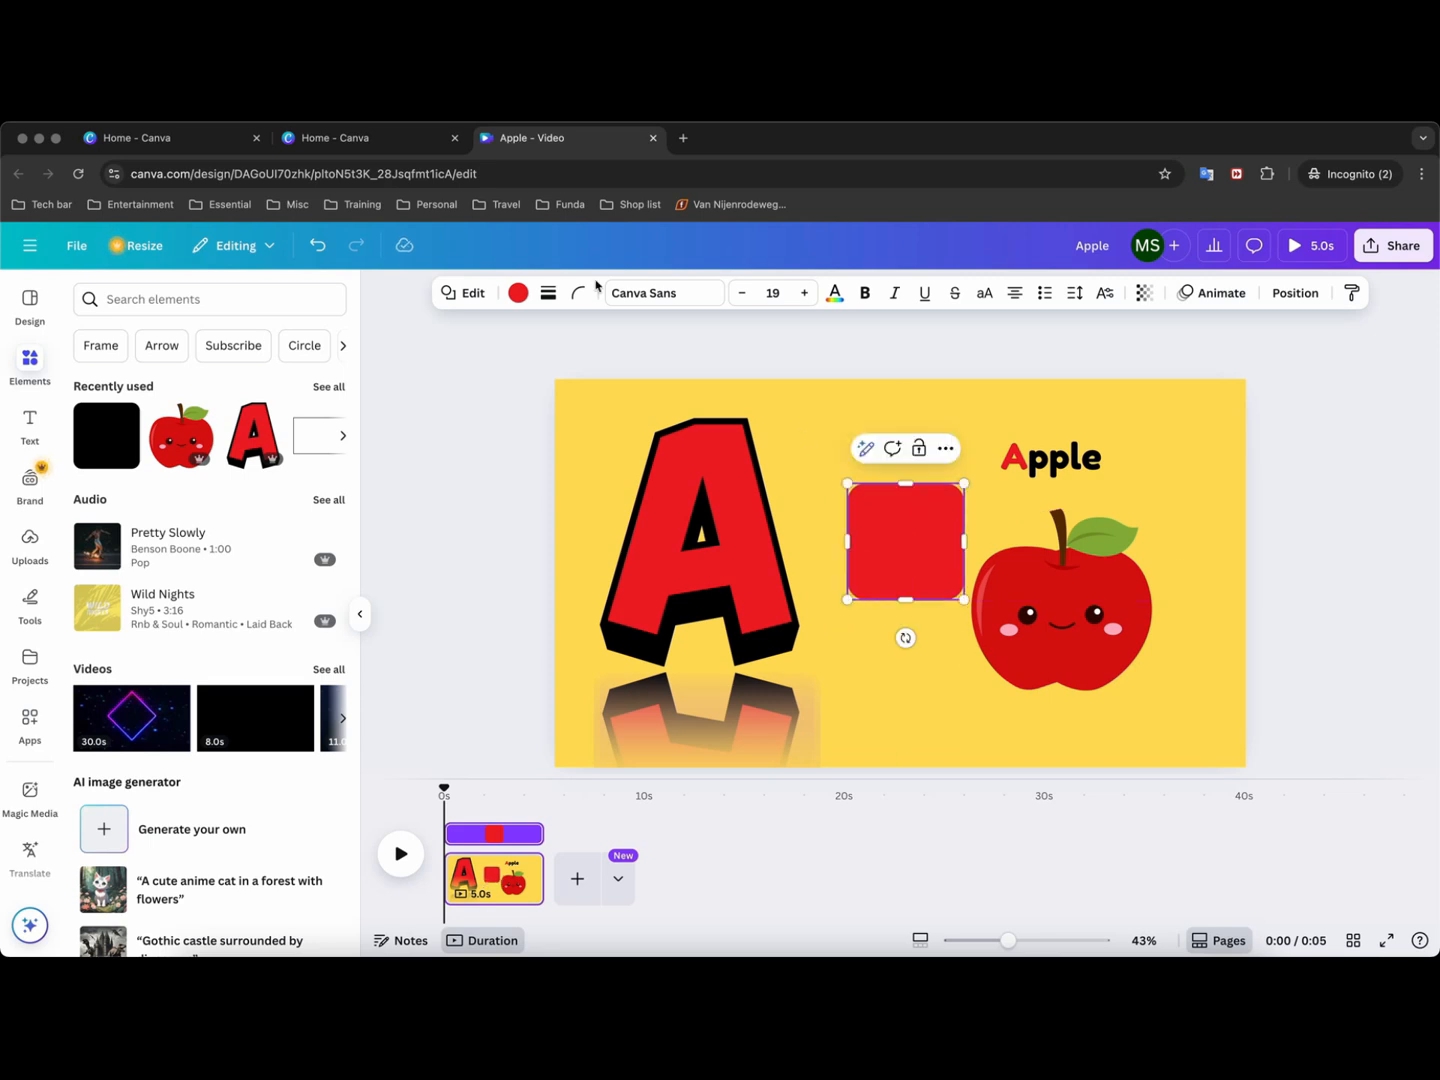
# Recolour the red rounded square to the background yellow and move it up against the start of the "Apple" text.
pyautogui.click(517, 293)
pyautogui.click(280, 418)
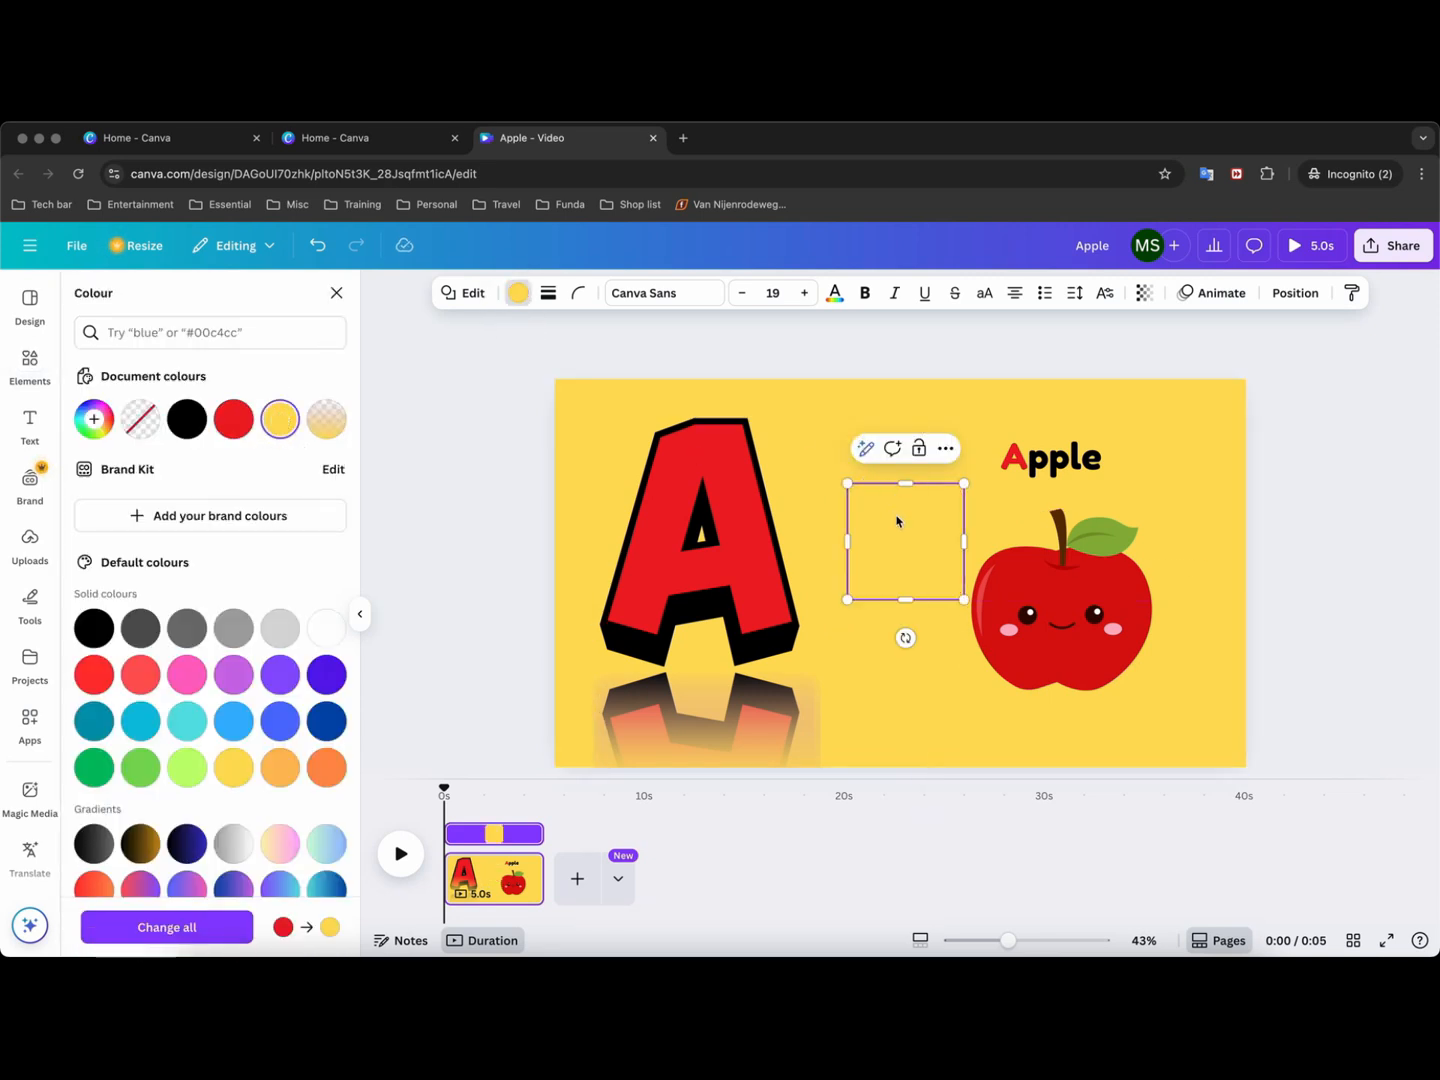
pyautogui.moveTo(898, 520); pyautogui.dragTo(925, 476)
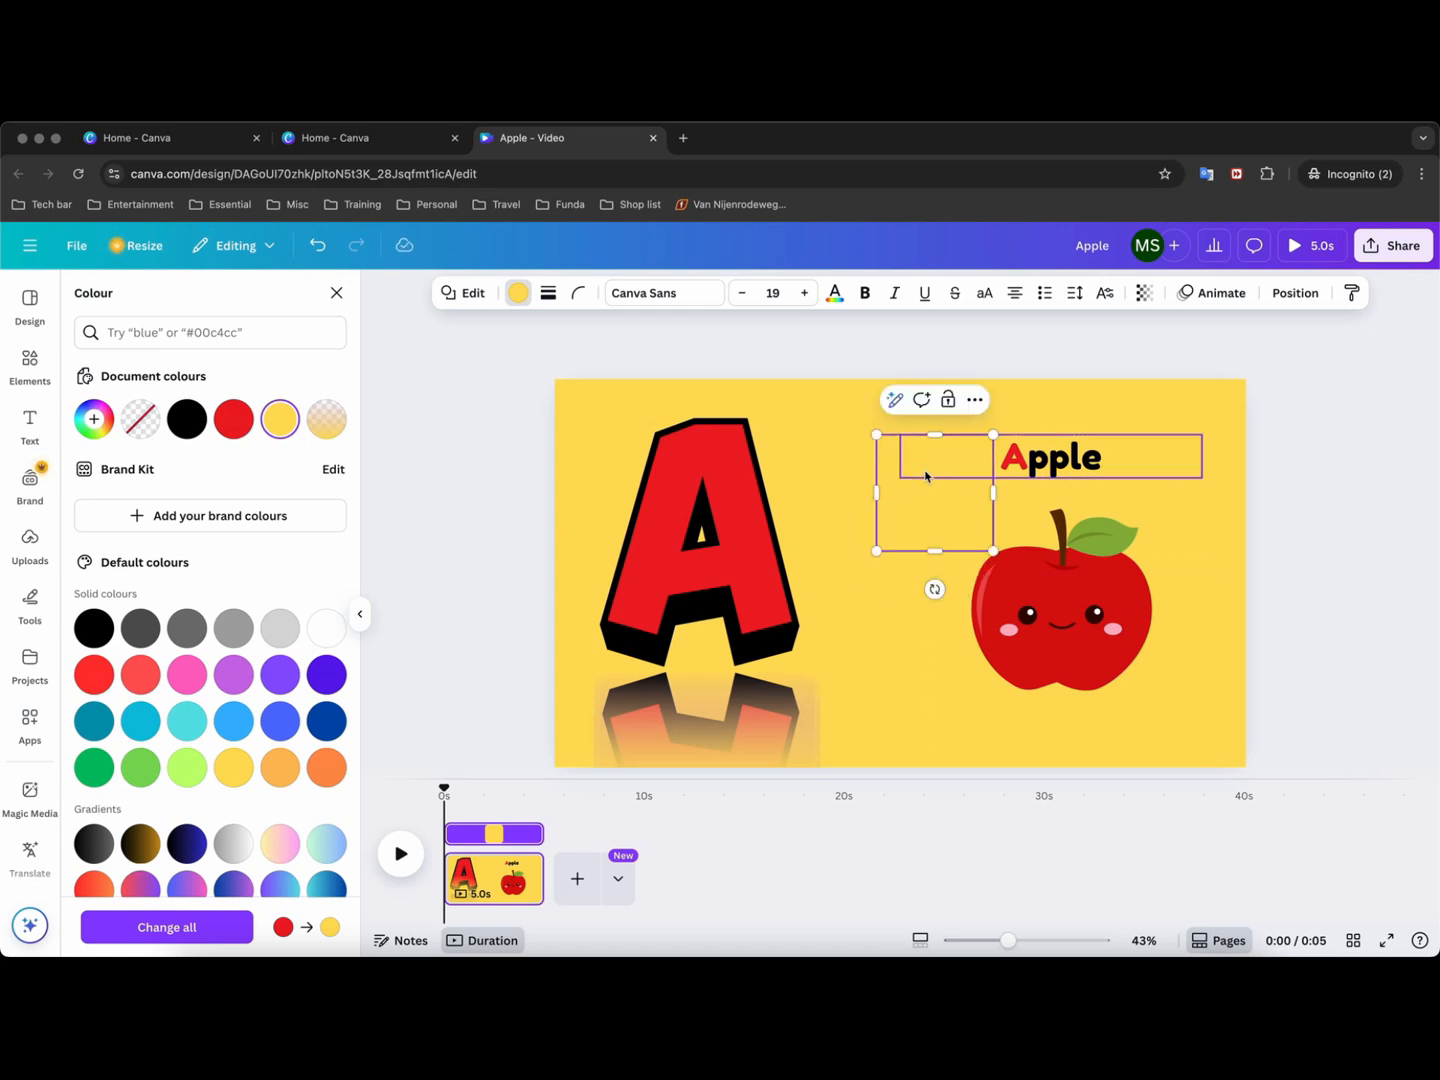
# Group the "Apple" text, the apple graphic and their yellow cover squares, leaving out the large letter A.
pyautogui.moveTo(860, 400); pyautogui.dragTo(1150, 691)
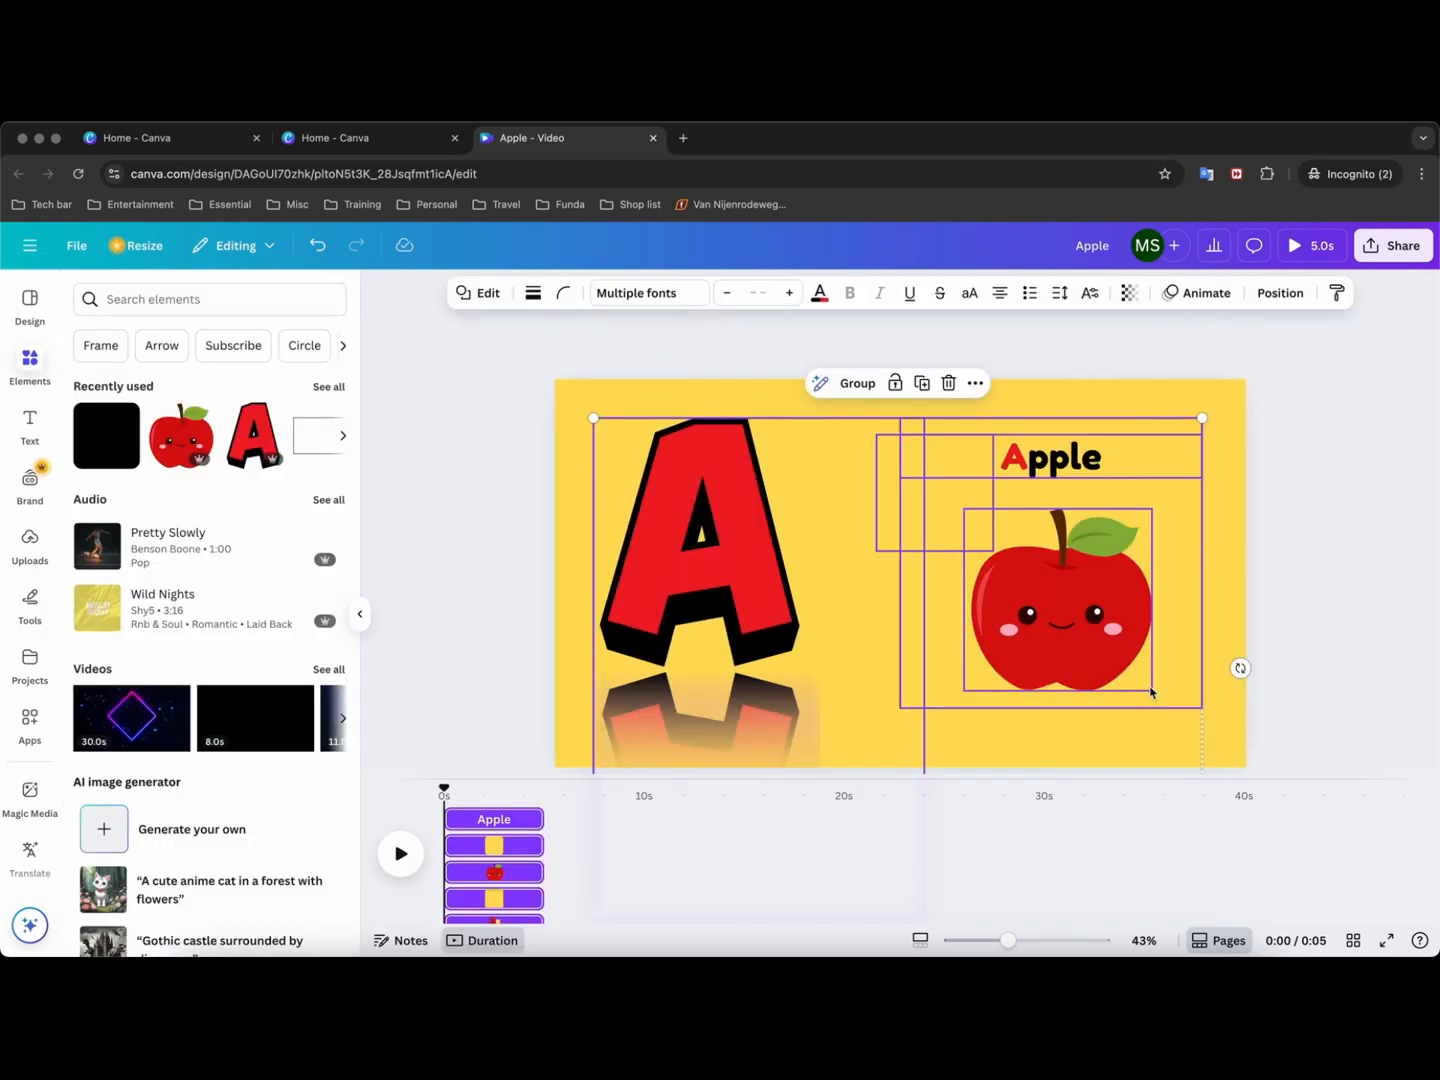
pyautogui.click(977, 410)
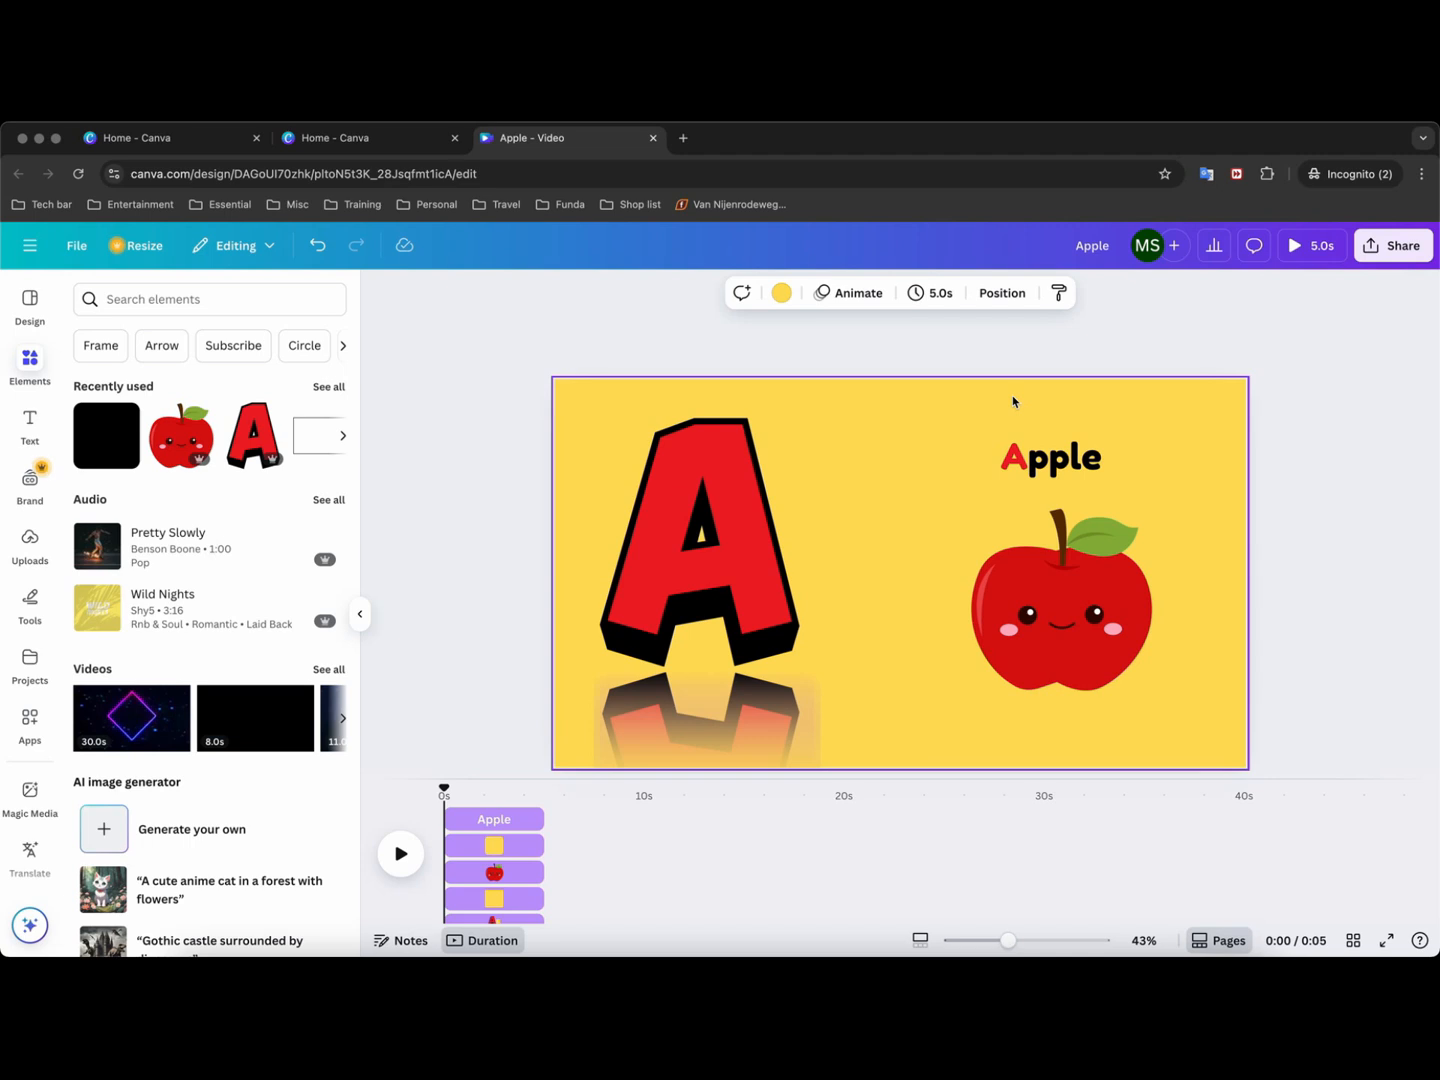
pyautogui.moveTo(1012, 402); pyautogui.dragTo(969, 667)
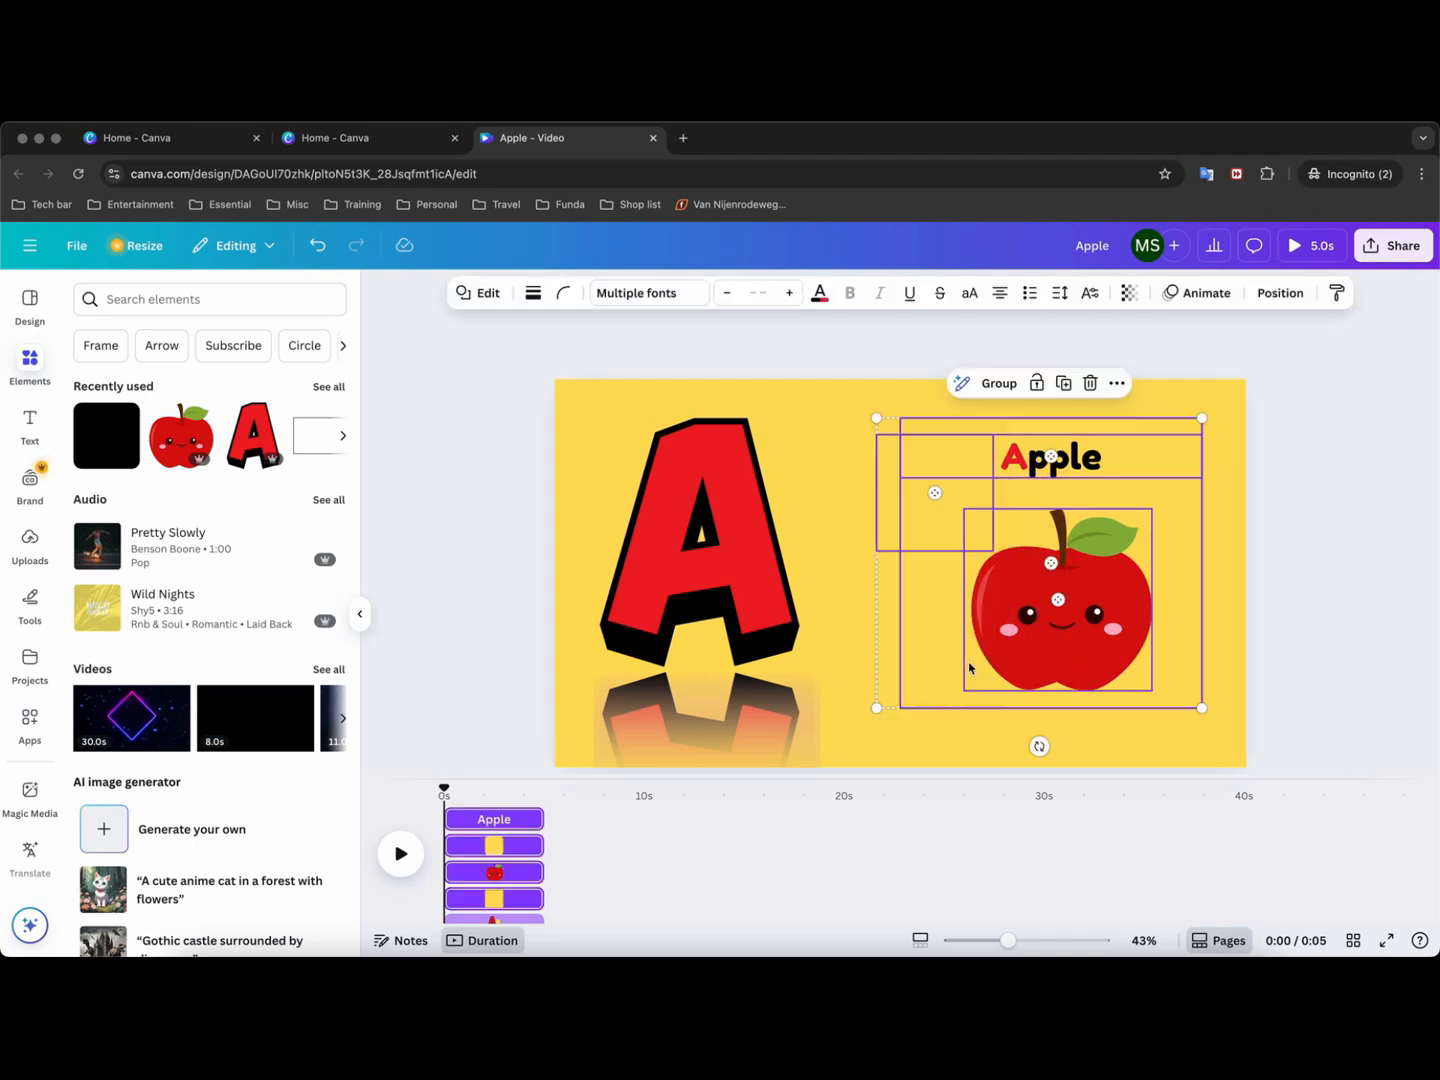
pyautogui.click(995, 385)
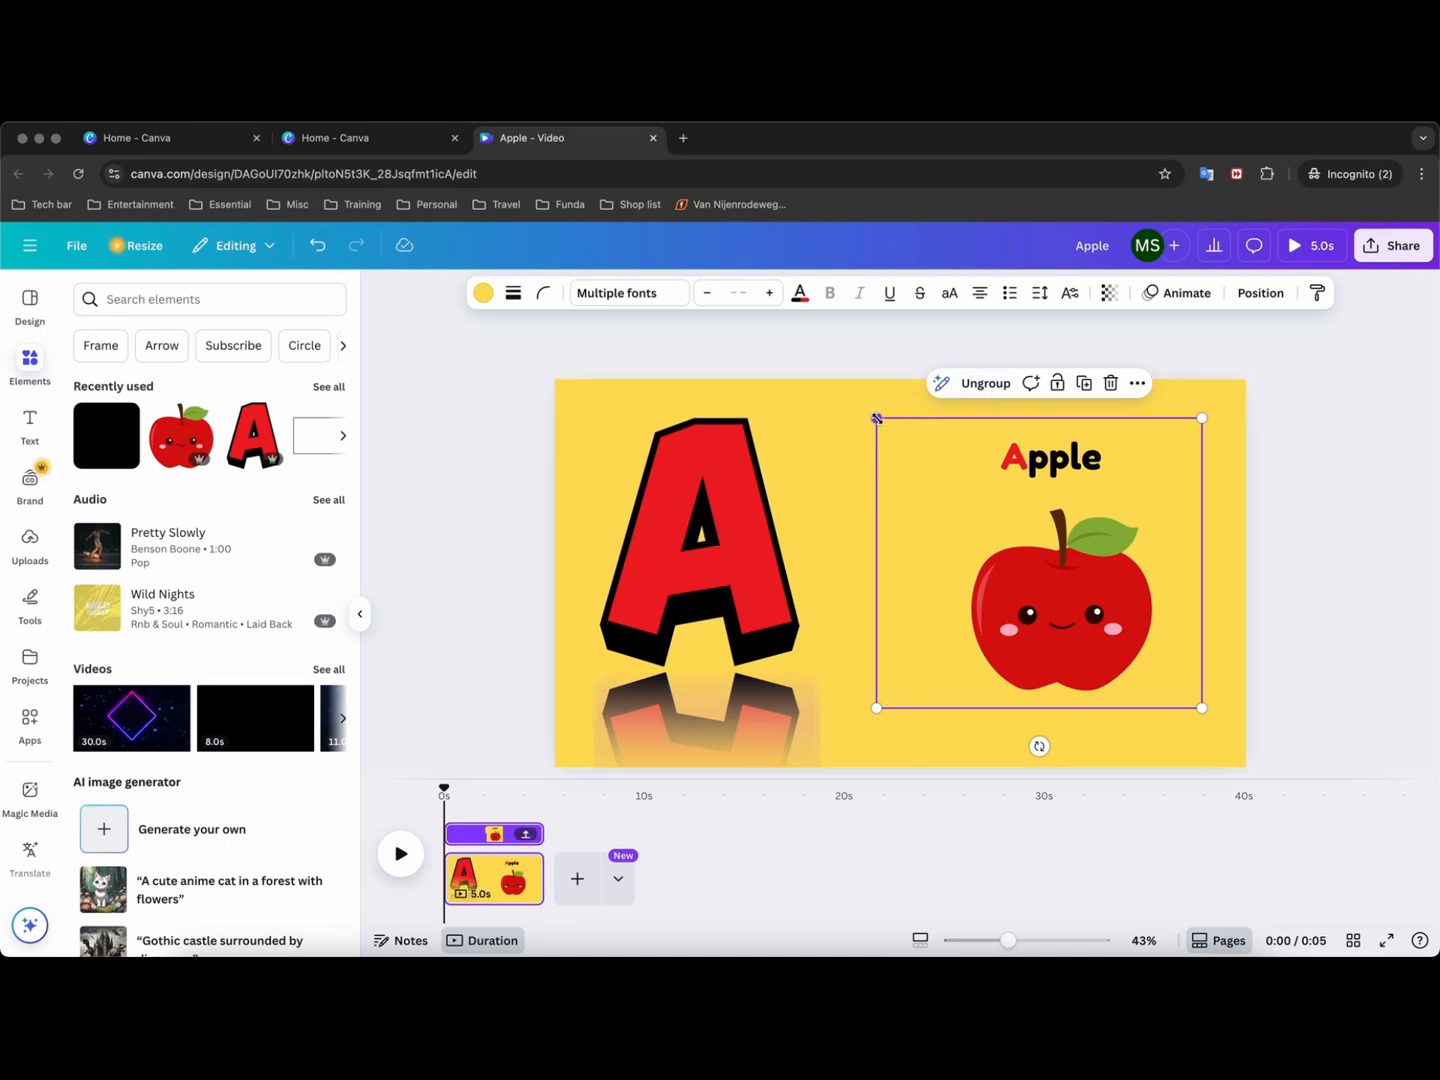
# Move the grouped "Apple" text and graphic slightly upward and toward the page's right edge.
pyautogui.moveTo(878, 419)
pyautogui.mouseDown()
pyautogui.moveTo(899, 428)
pyautogui.moveTo(891, 388)
pyautogui.moveTo(900, 397)
pyautogui.mouseUp()
pyautogui.moveTo(1042, 517); pyautogui.dragTo(1047, 488)
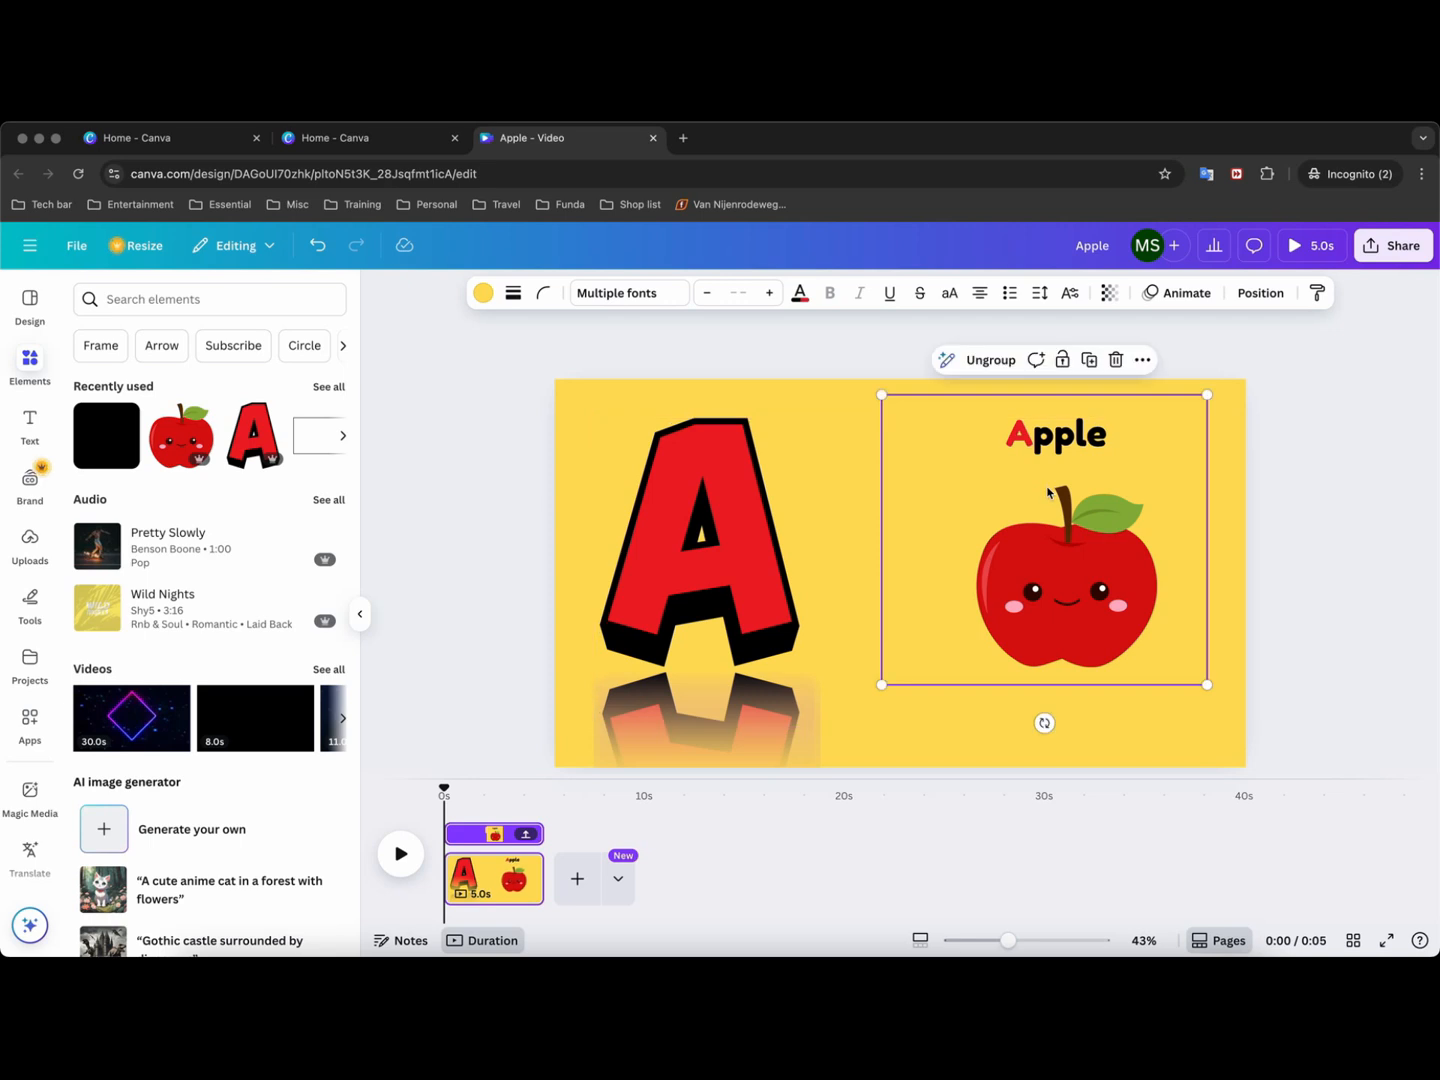
pyautogui.click(850, 391)
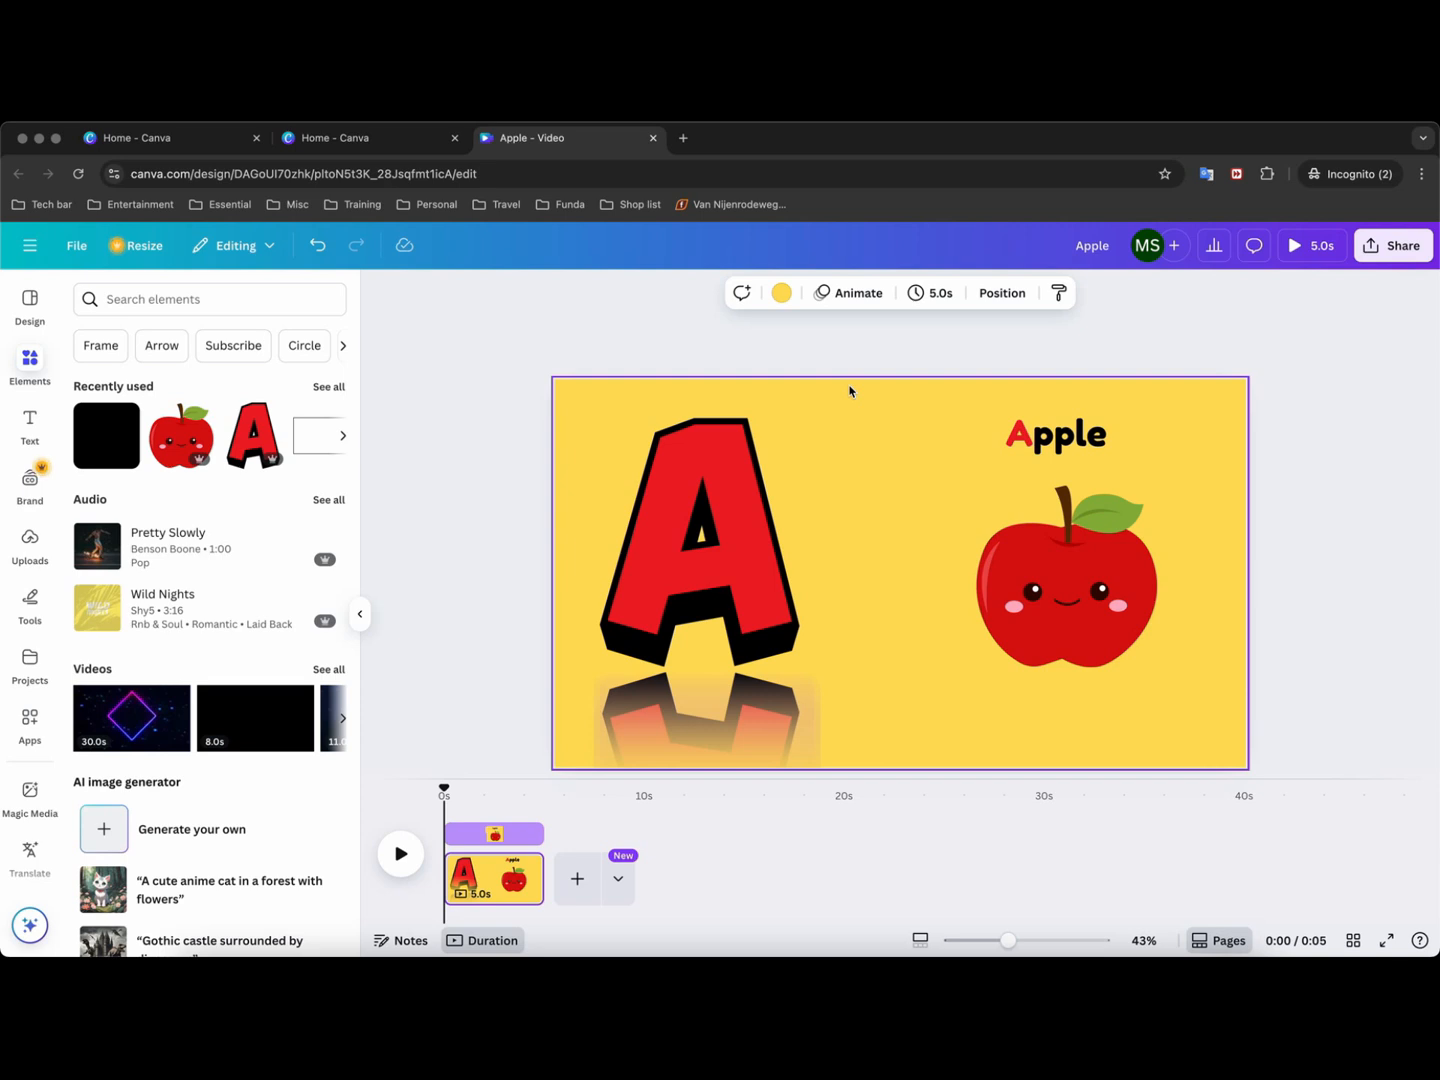
# Duplicate the page and move the letter A group off the left edge of the copy.
pyautogui.rightClick(490, 878)
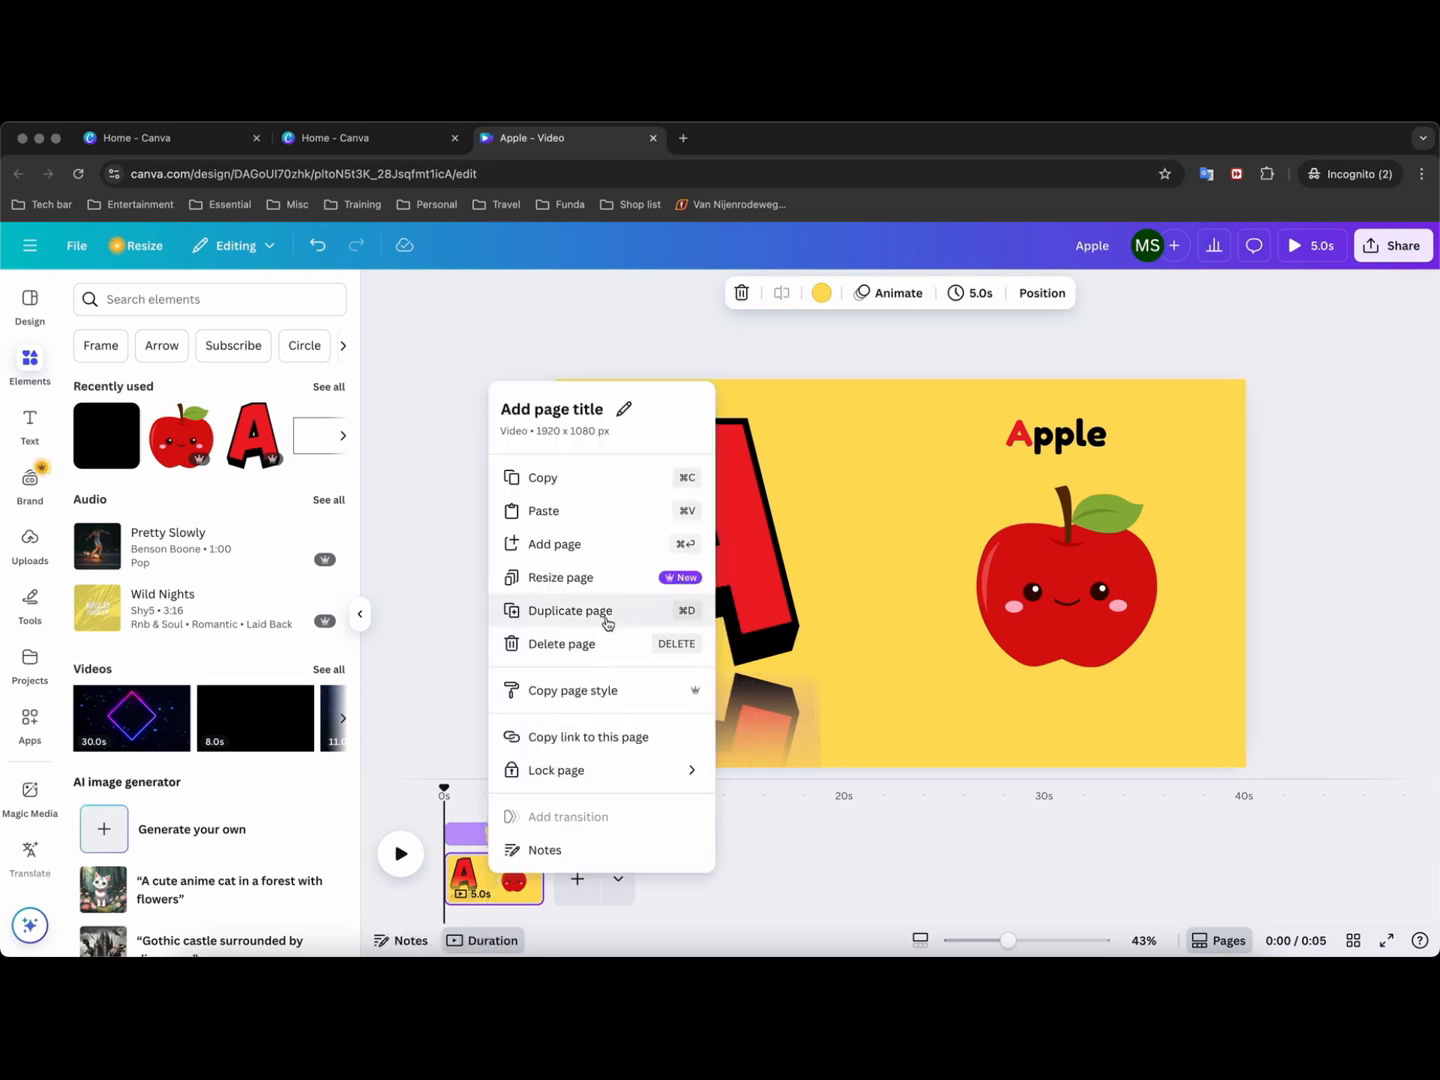
pyautogui.click(570, 610)
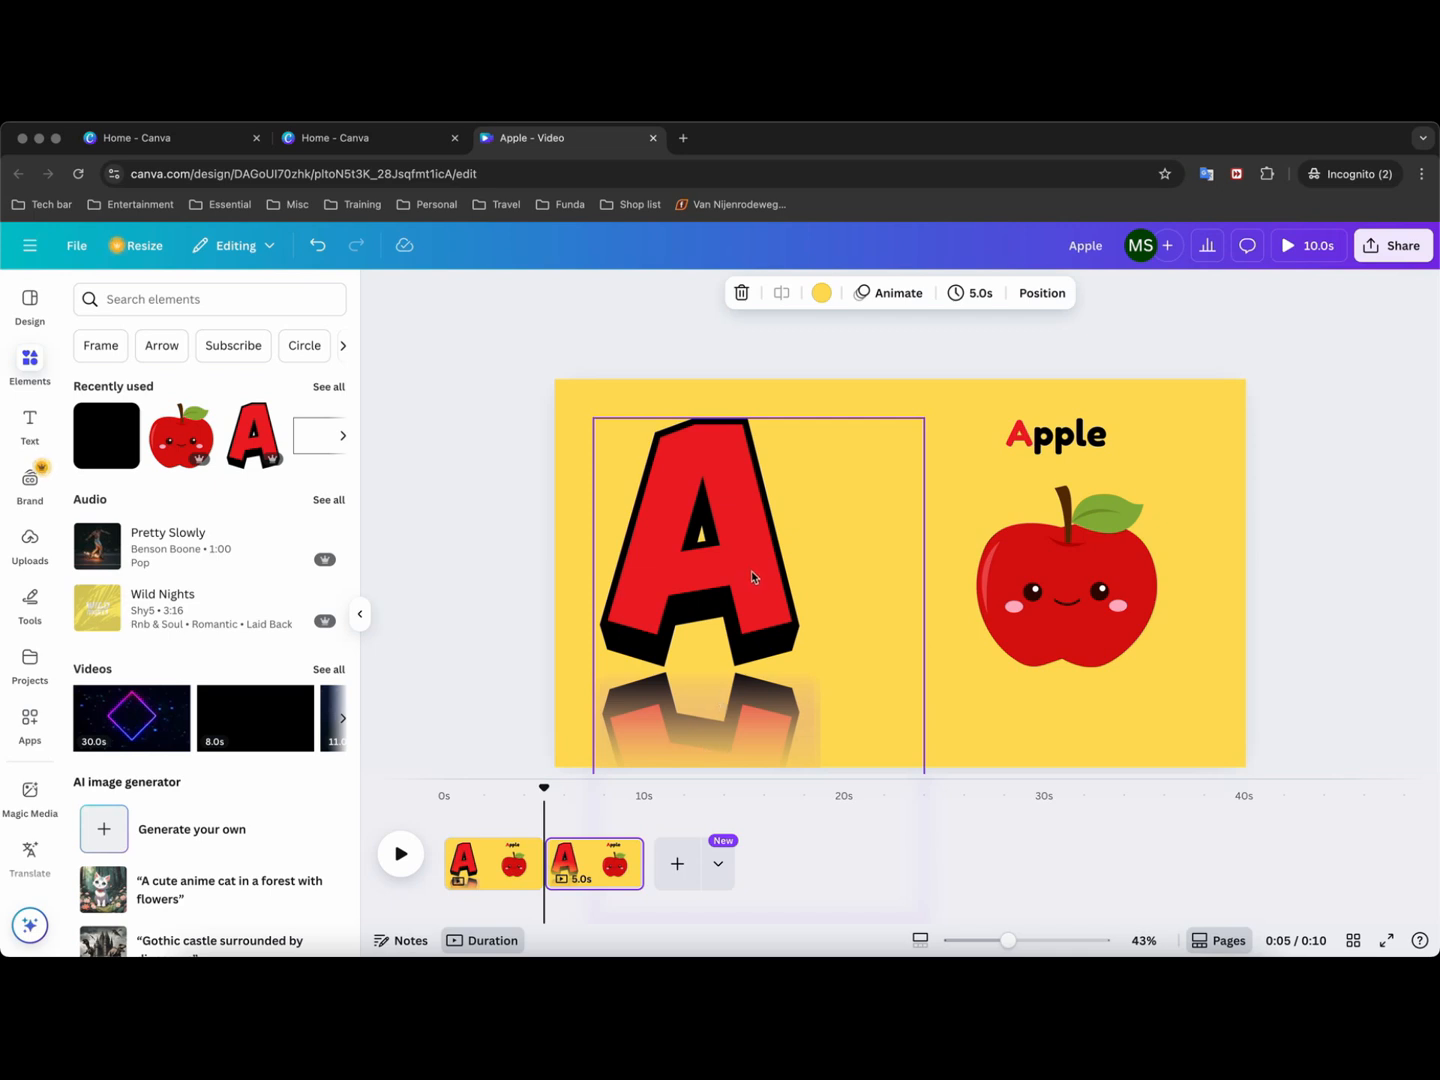
pyautogui.moveTo(752, 577); pyautogui.dragTo(505, 574)
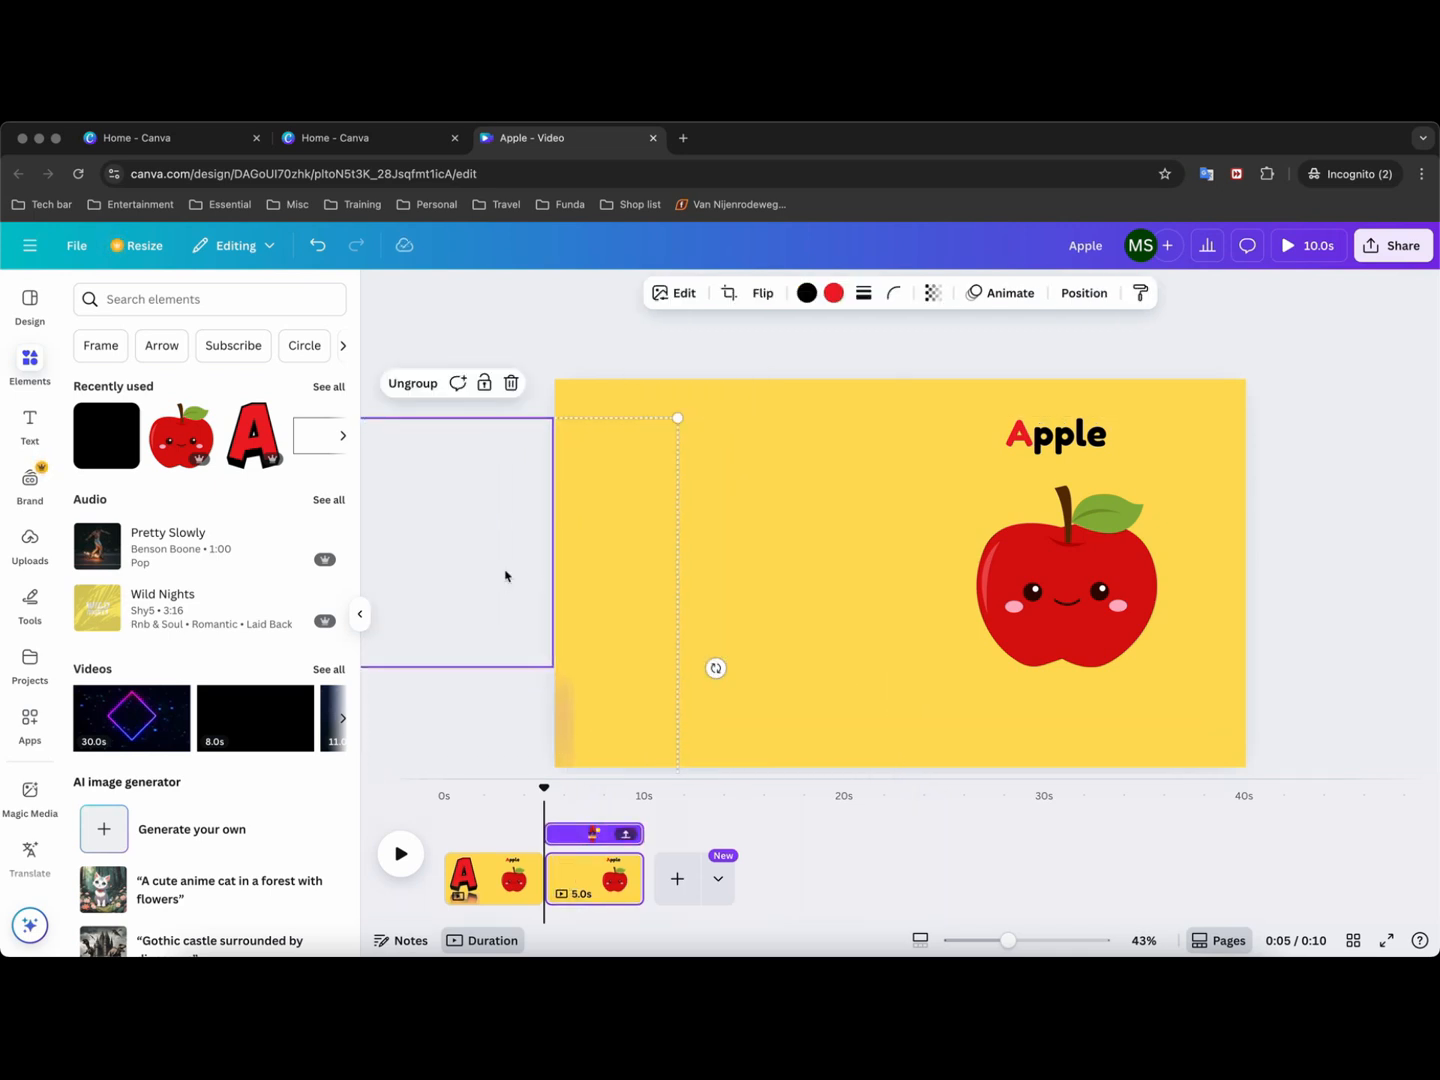
# Move the "Apple" text and graphic group off the right edge of the duplicated page.
pyautogui.click(1086, 588)
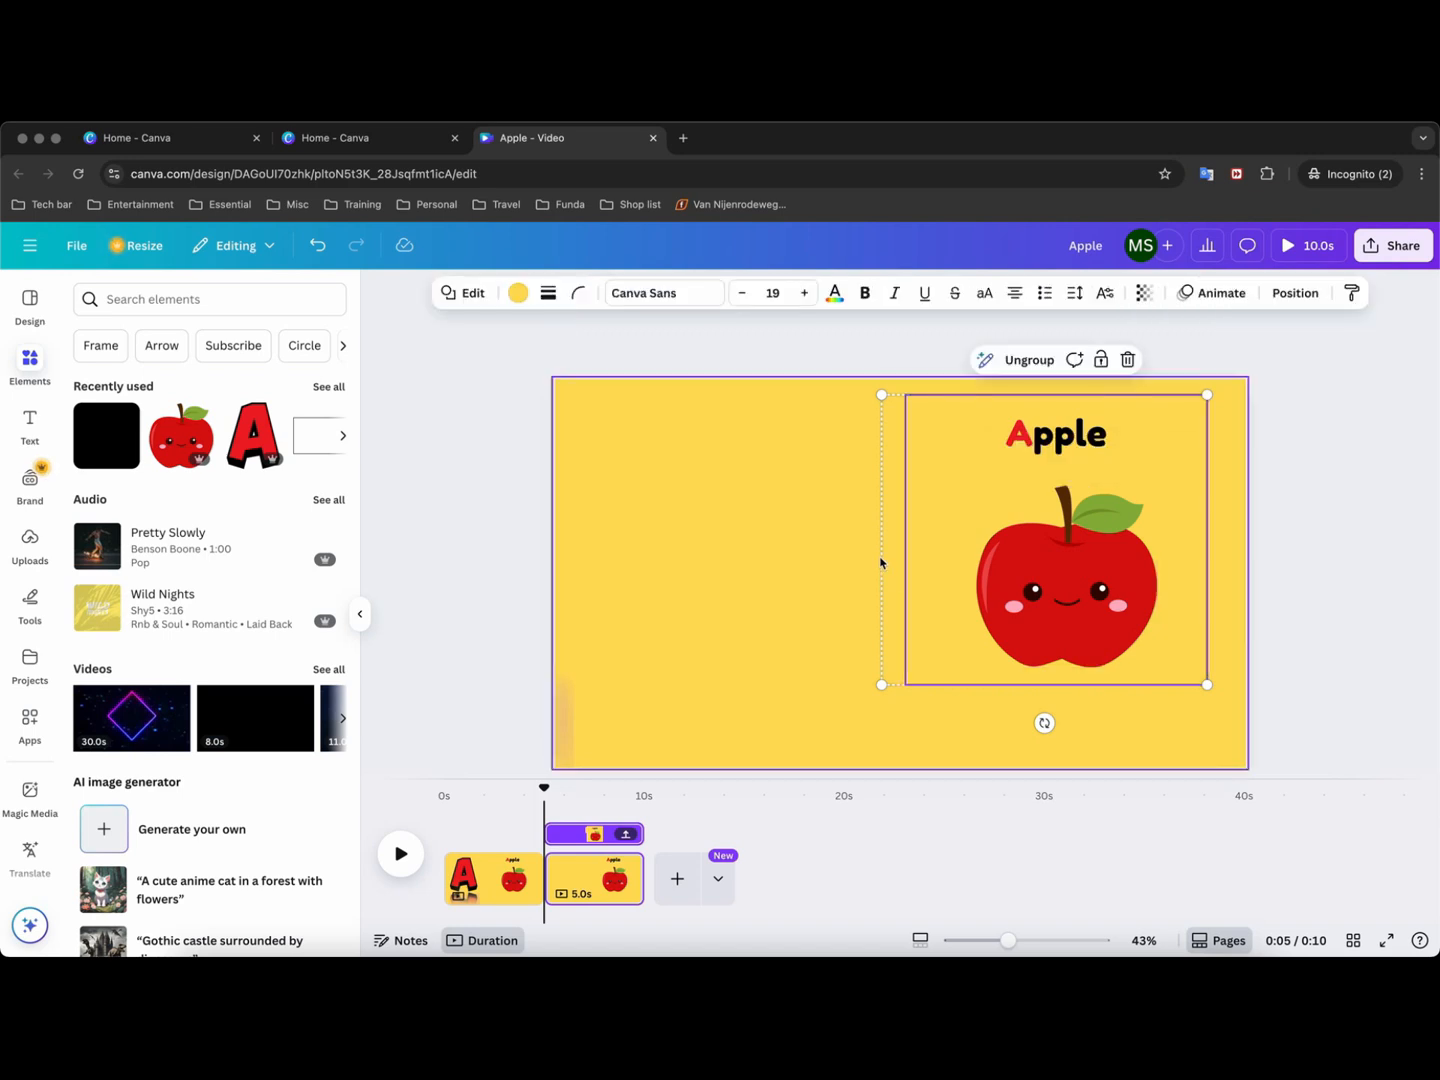
pyautogui.moveTo(893, 460); pyautogui.dragTo(1188, 456)
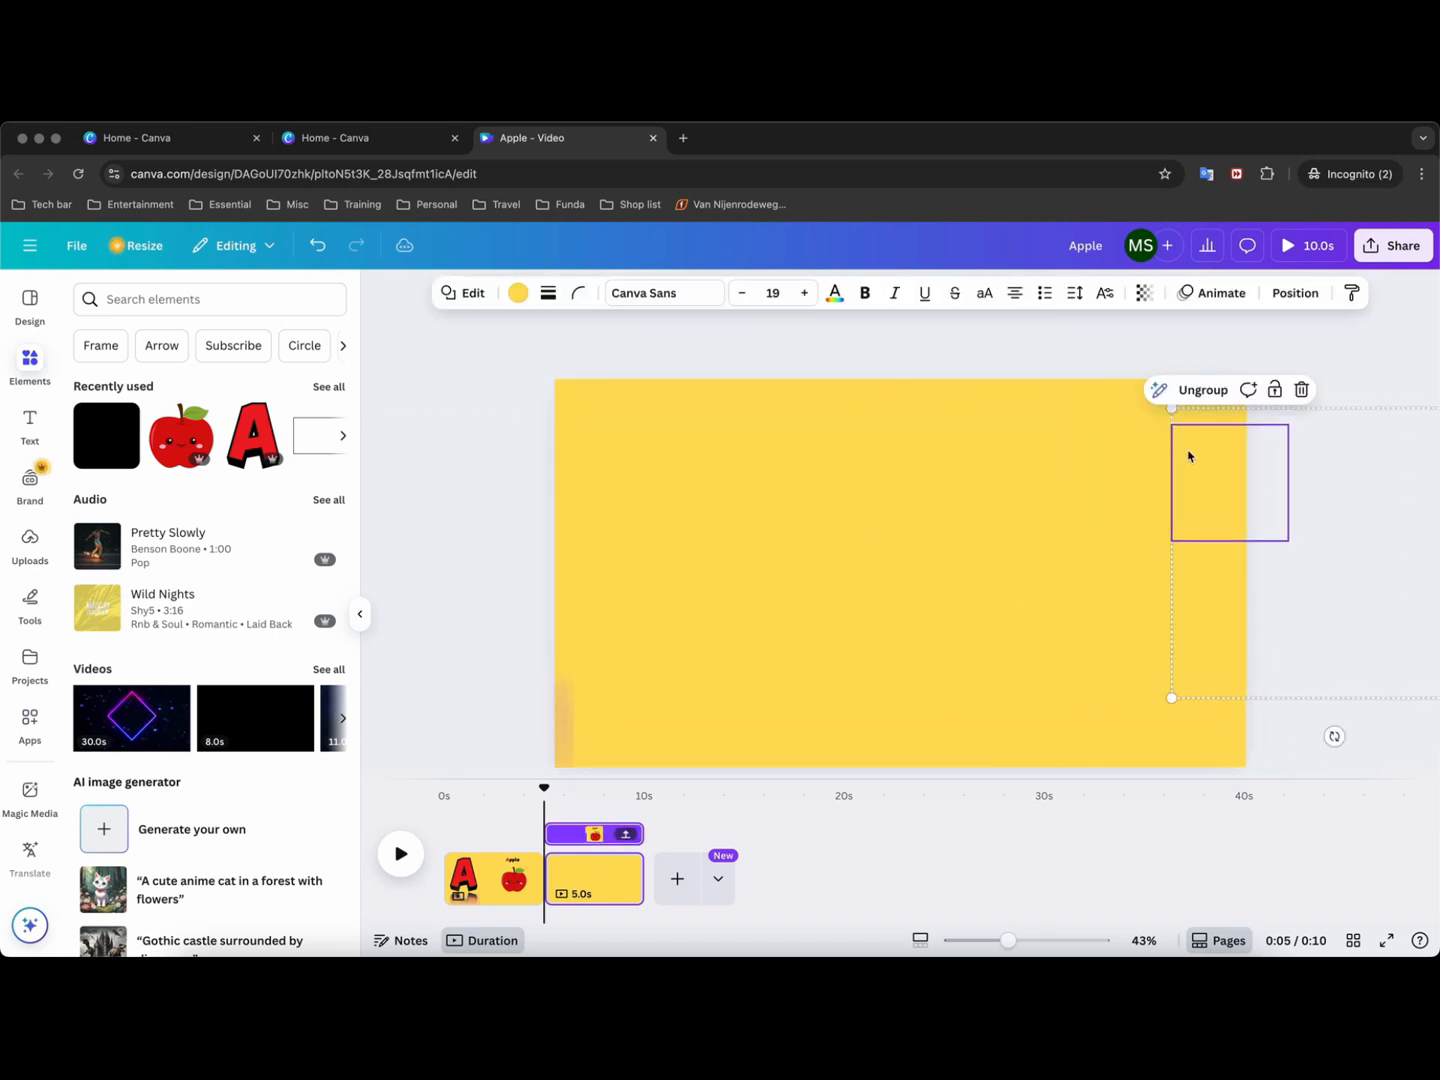
pyautogui.moveTo(1217, 572); pyautogui.dragTo(1264, 559)
pyautogui.click(1078, 603)
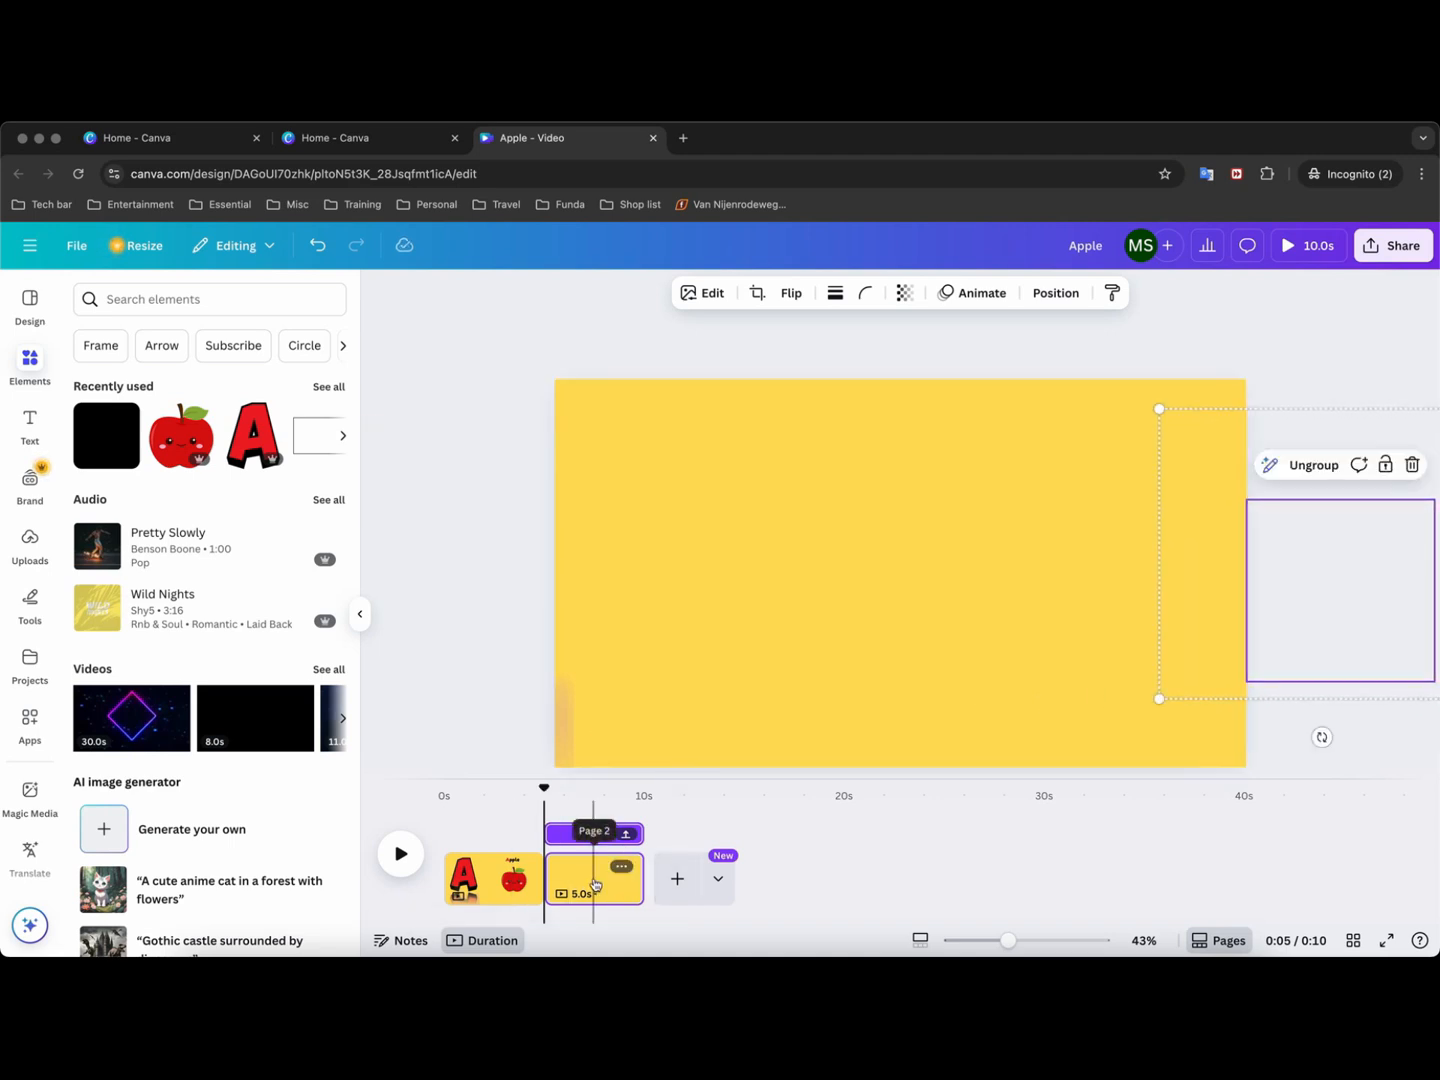
# Reorder the empty-looking page to the start, duplicate it, and place the copy after the letter A page.
pyautogui.moveTo(595, 884); pyautogui.dragTo(463, 884)
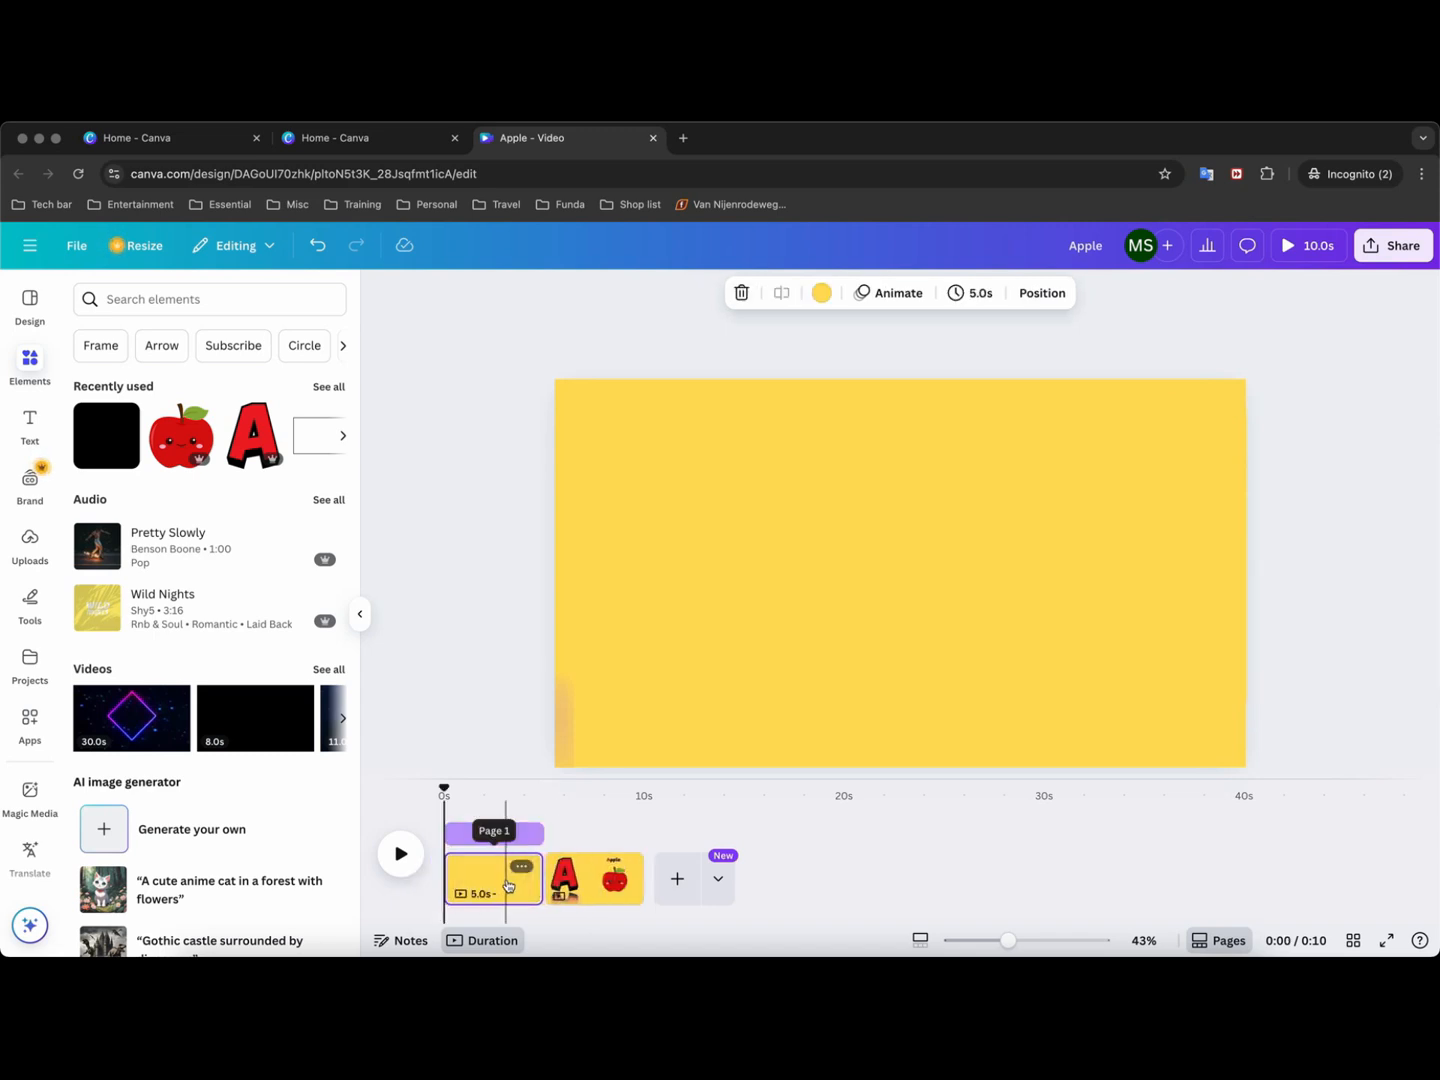
pyautogui.rightClick(508, 885)
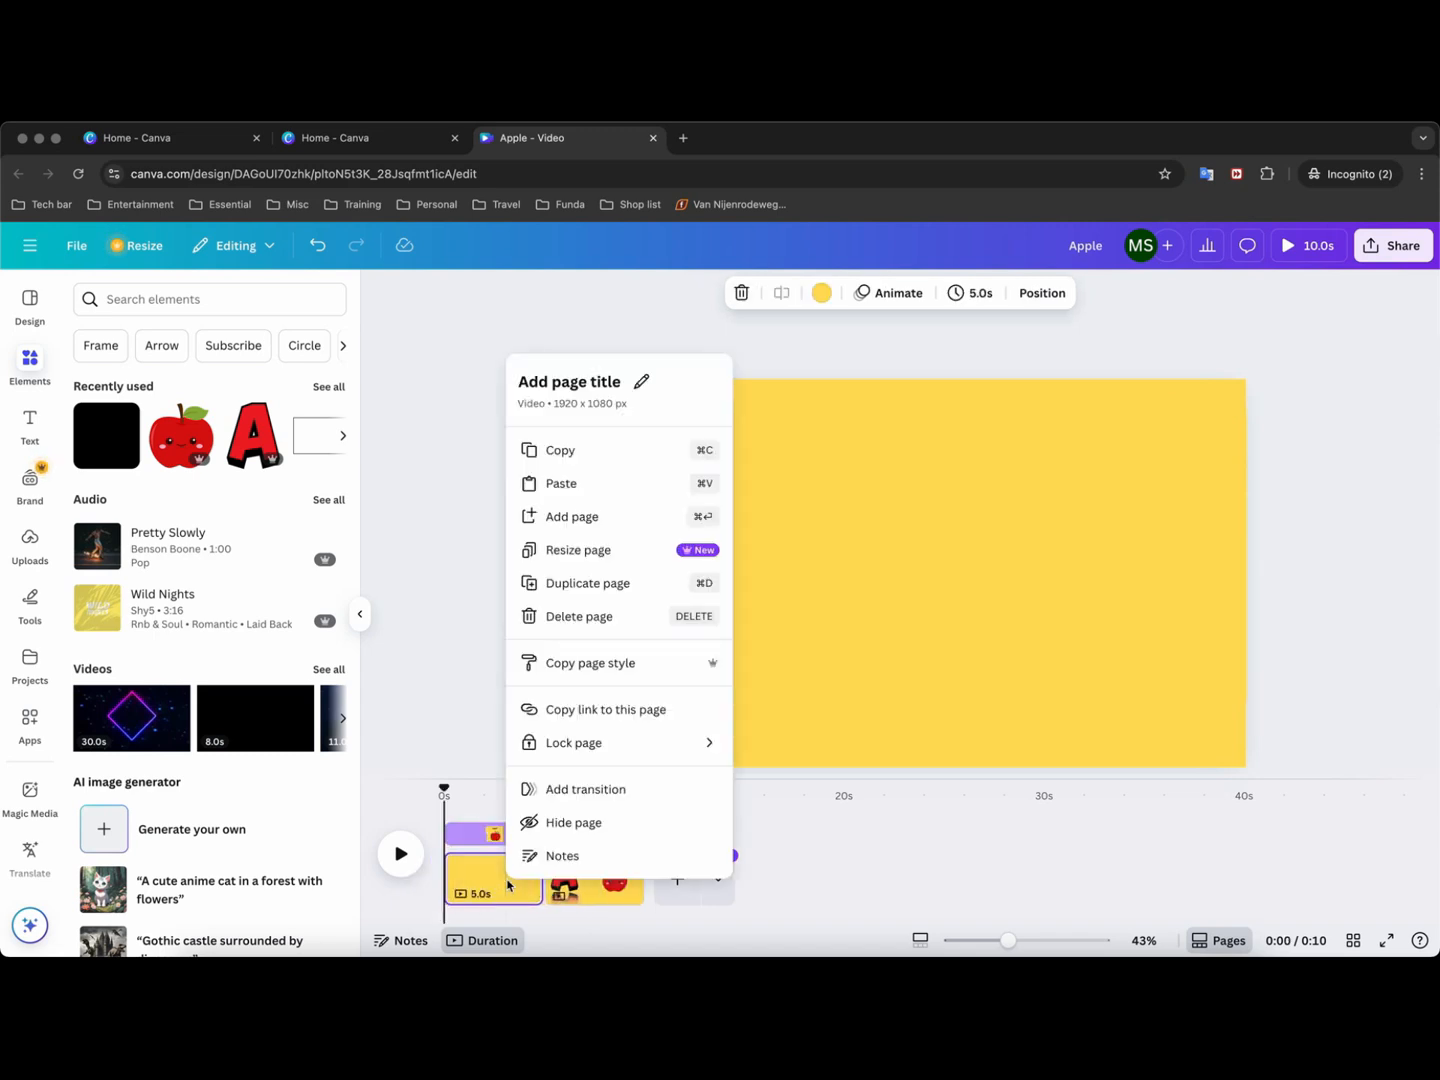
pyautogui.click(590, 584)
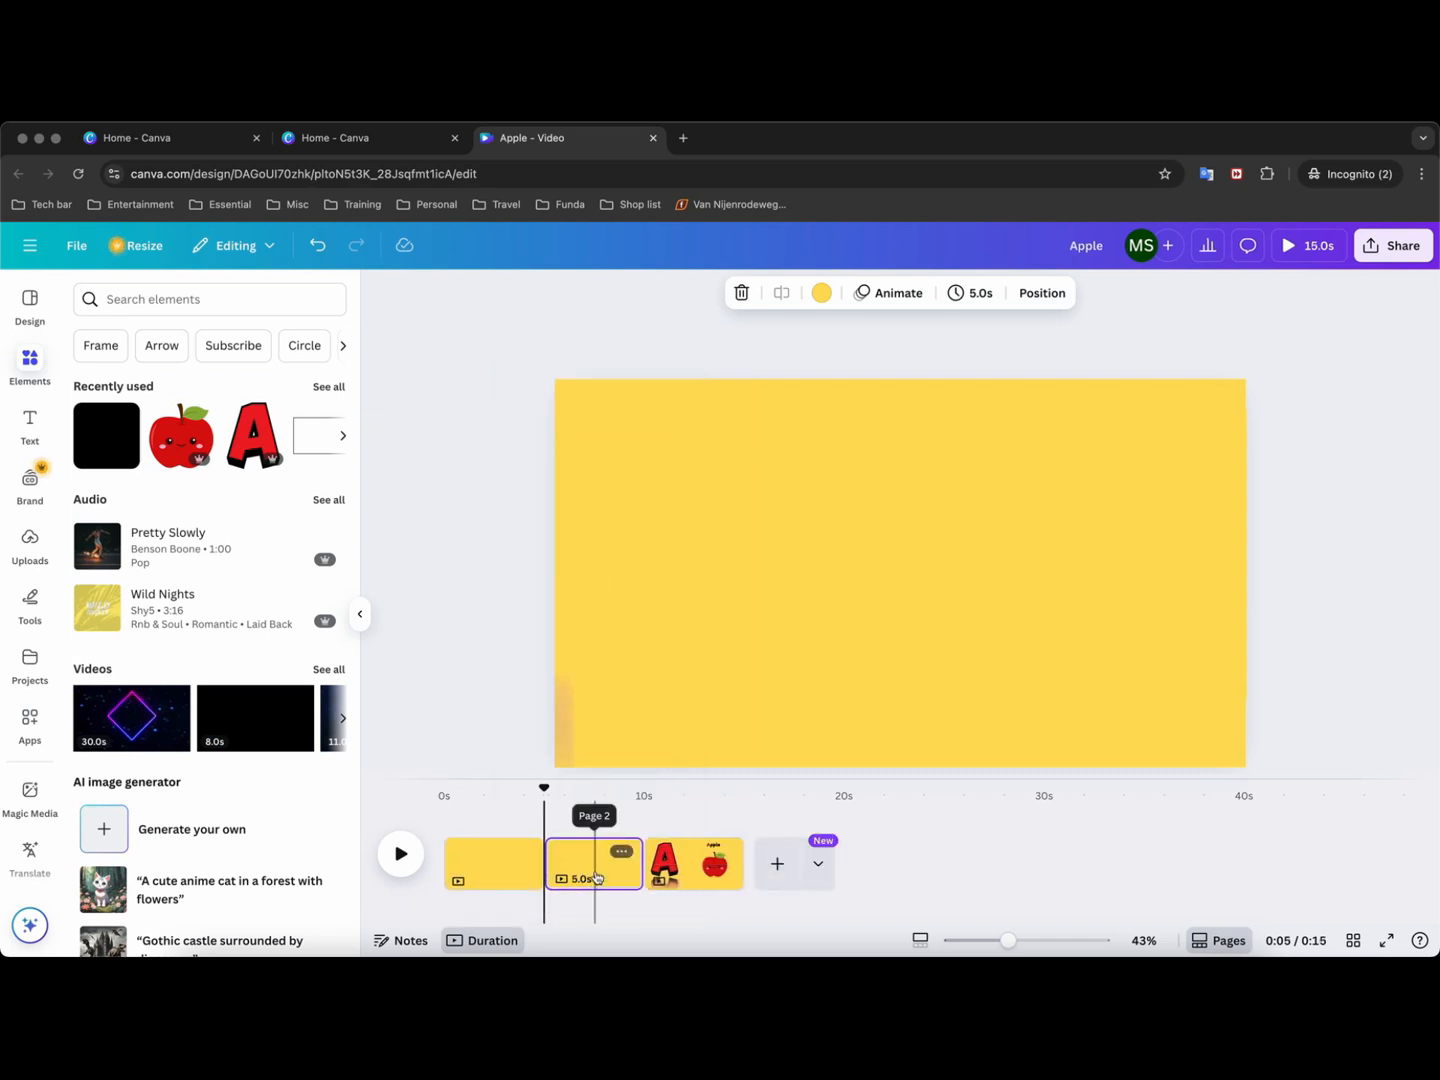
pyautogui.moveTo(597, 877); pyautogui.dragTo(755, 881)
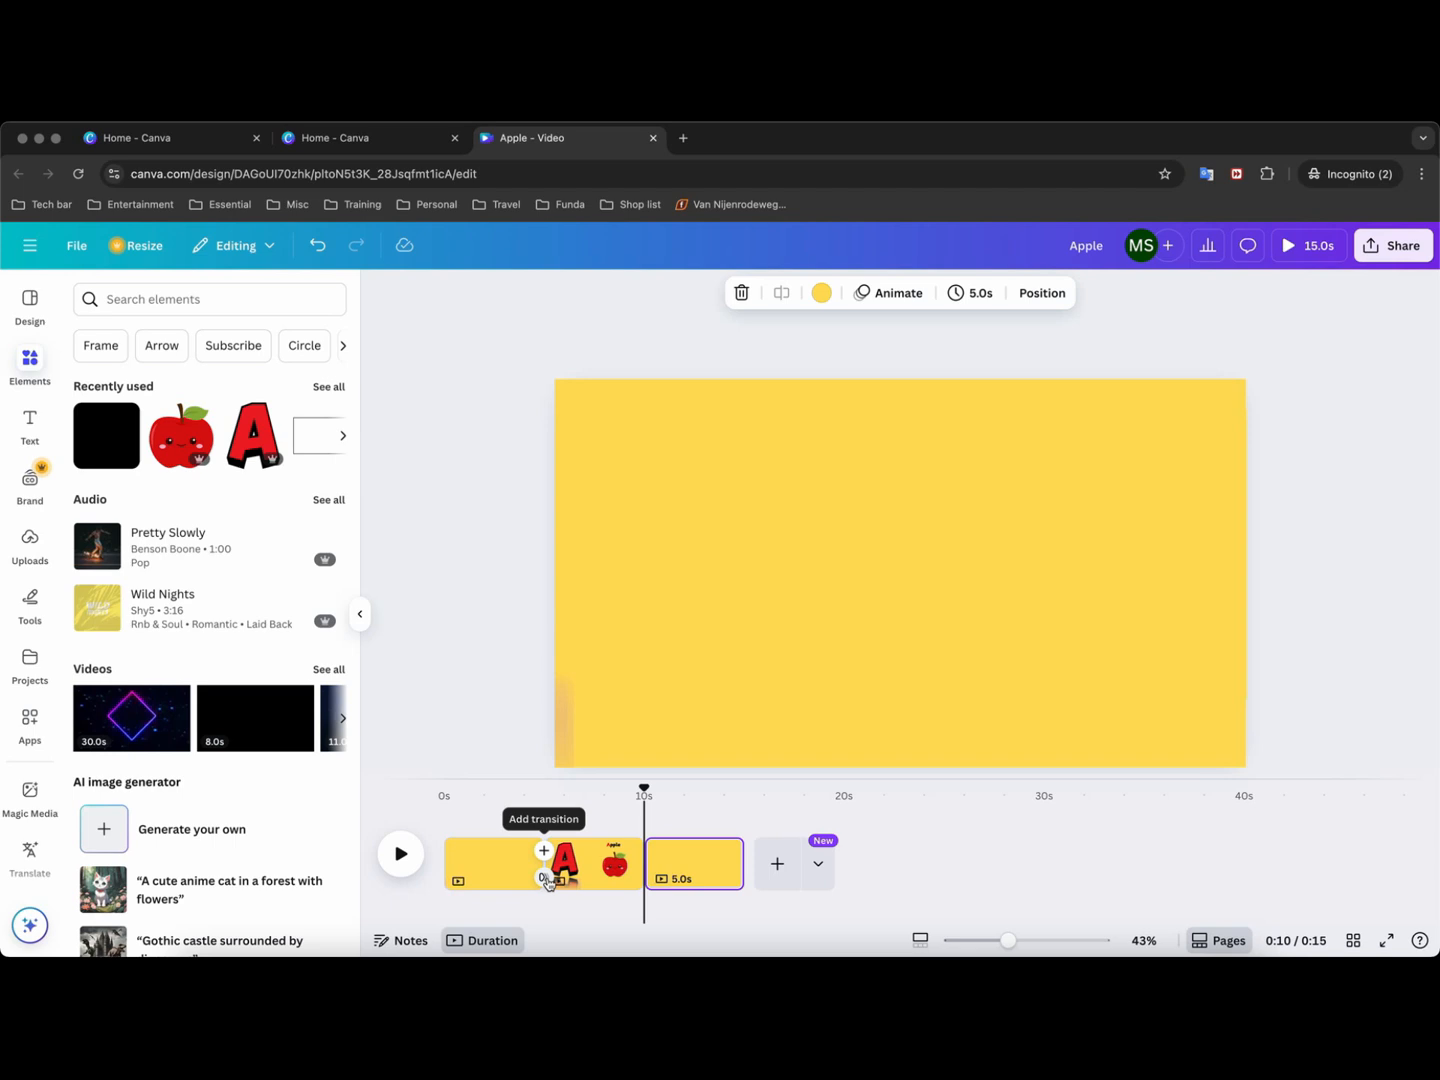
# Add a 2.5-second Match & Move transition after the first page and apply it between all pages.
pyautogui.click(544, 851)
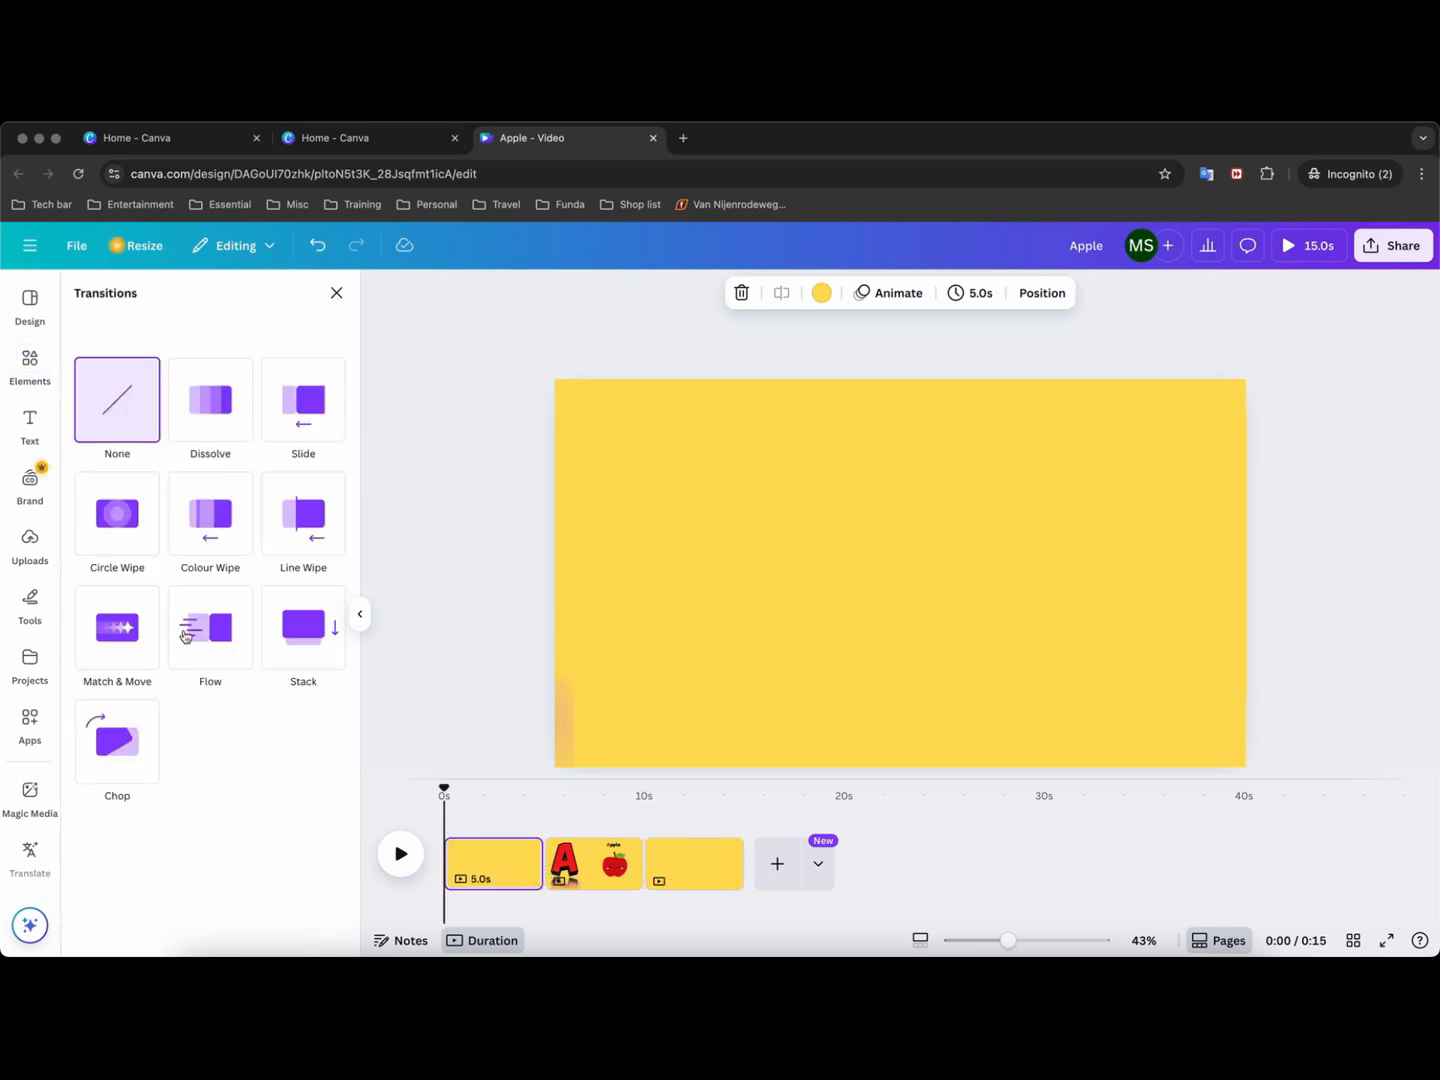
pyautogui.click(133, 648)
pyautogui.moveTo(117, 754); pyautogui.dragTo(291, 753)
pyautogui.scroll(-2, 246, 855)
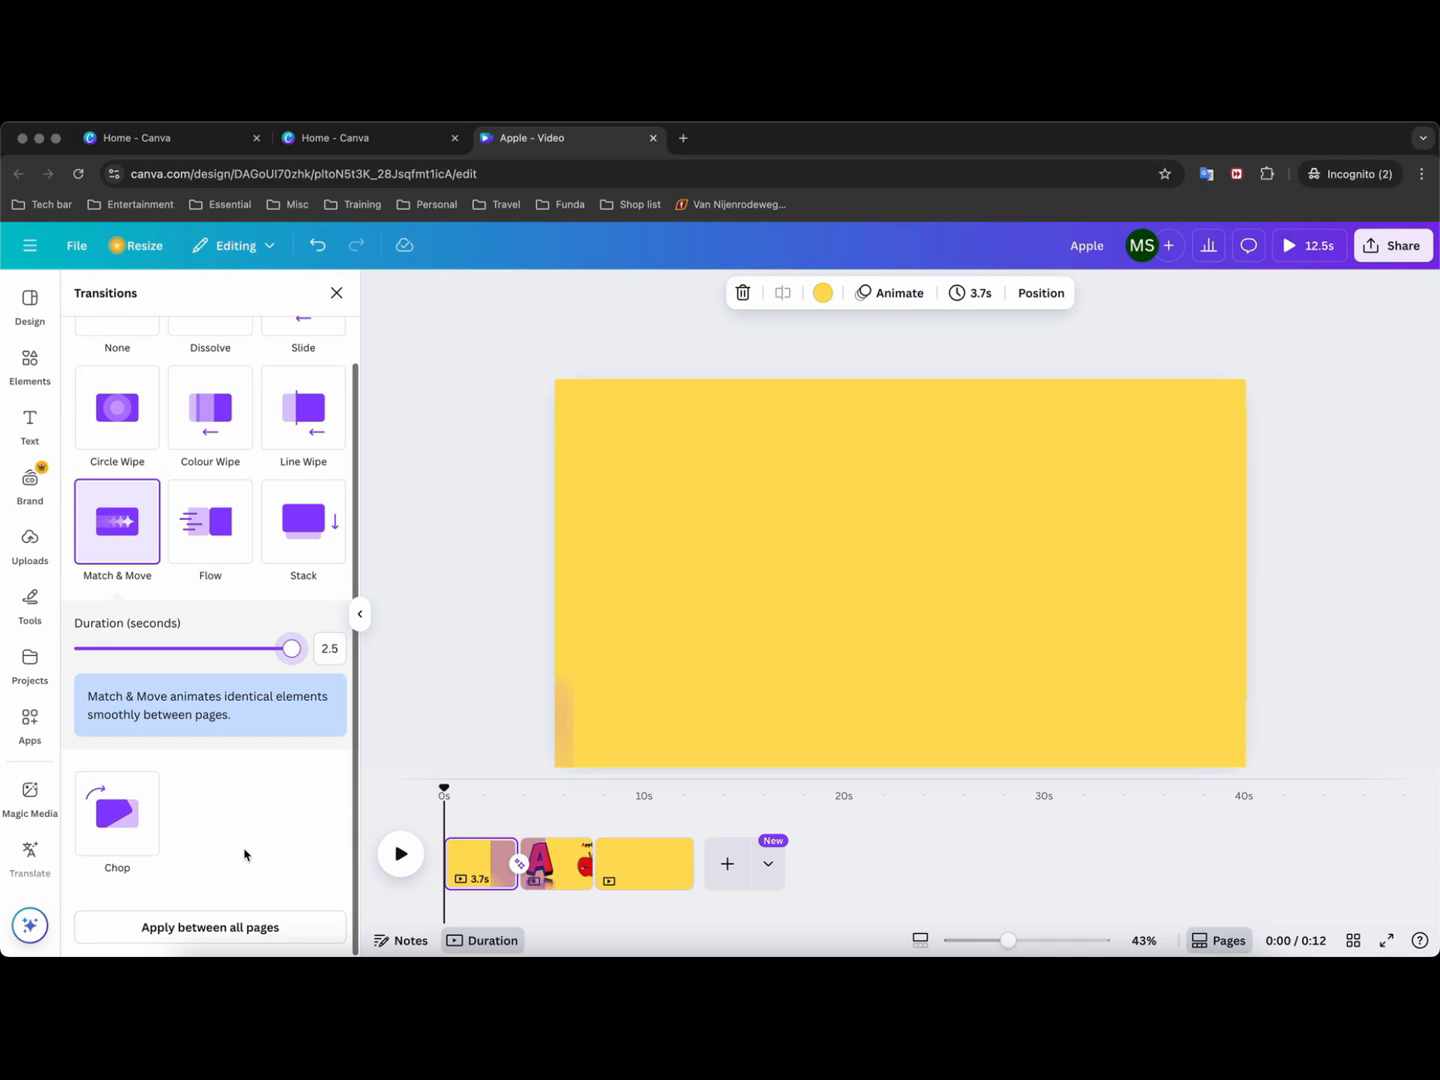
pyautogui.click(222, 927)
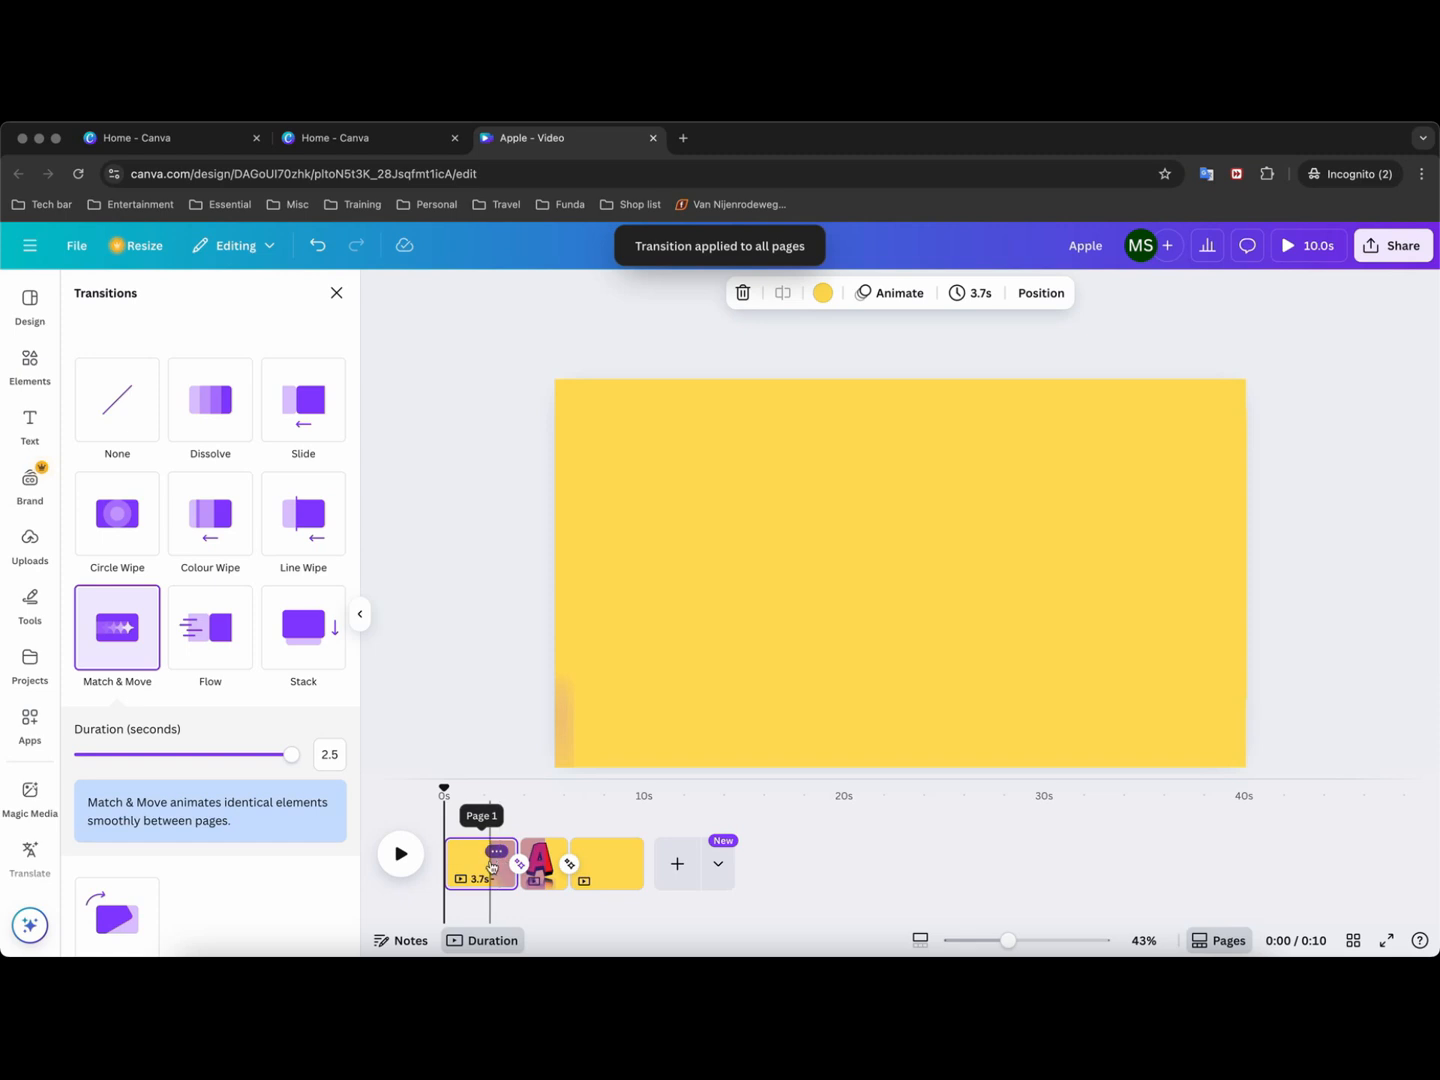
# Shorten the first page to 2.1 seconds and the letter A page to 2.5 seconds, and trim the last page.
pyautogui.moveTo(507, 881)
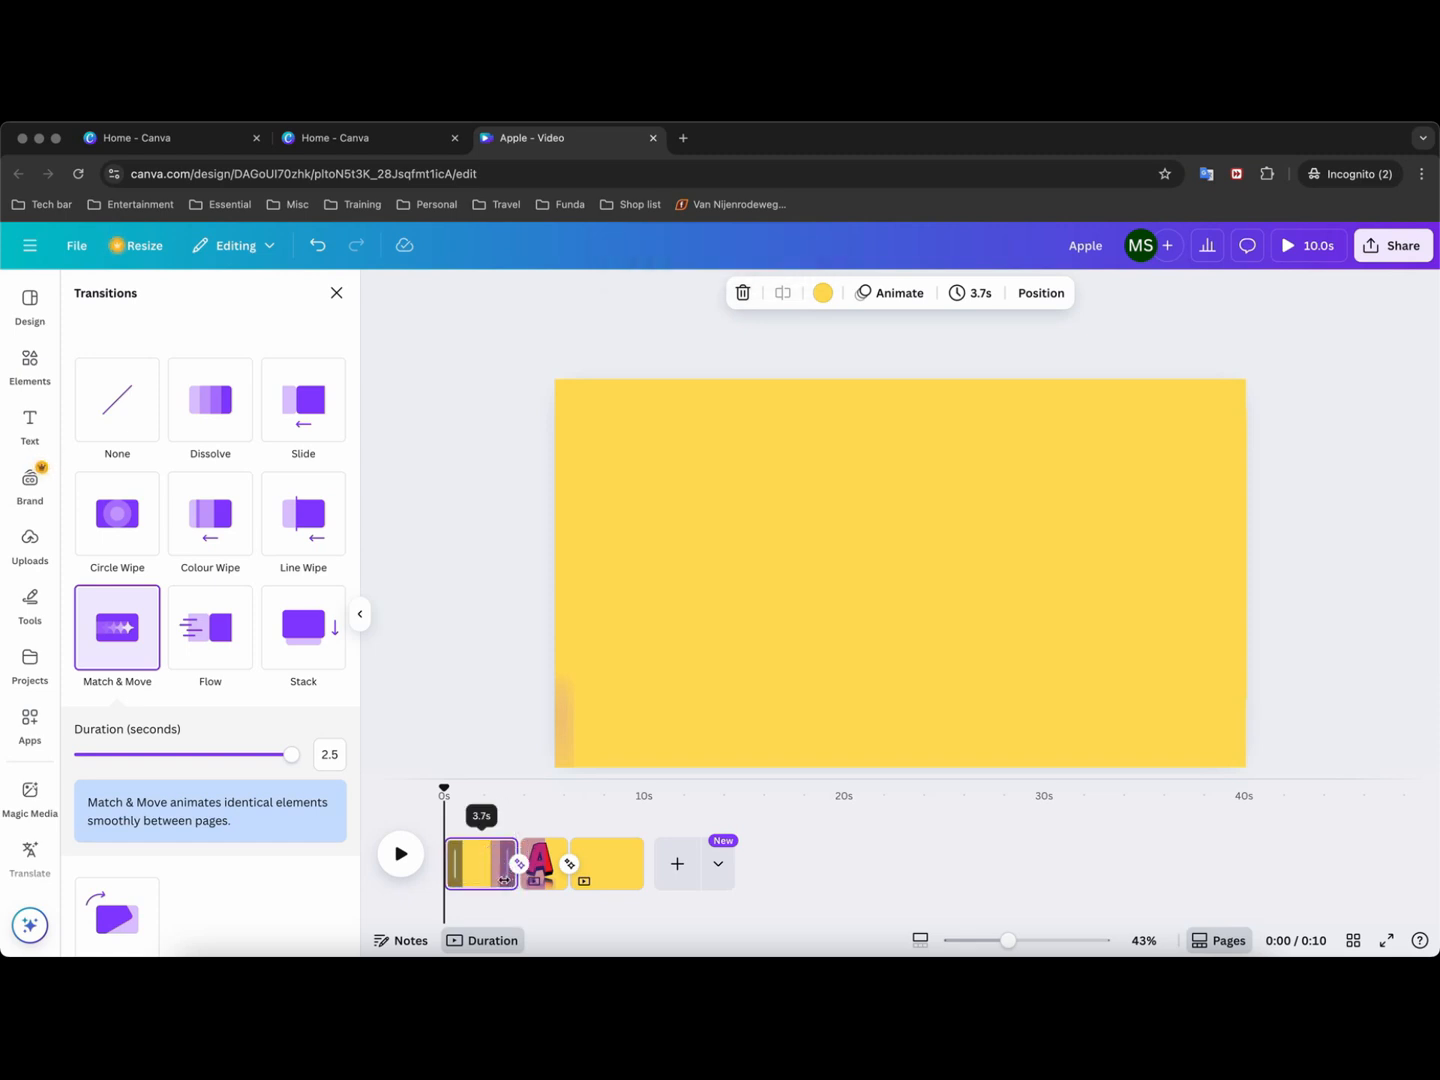
pyautogui.moveTo(504, 880); pyautogui.dragTo(466, 881)
pyautogui.moveTo(615, 870)
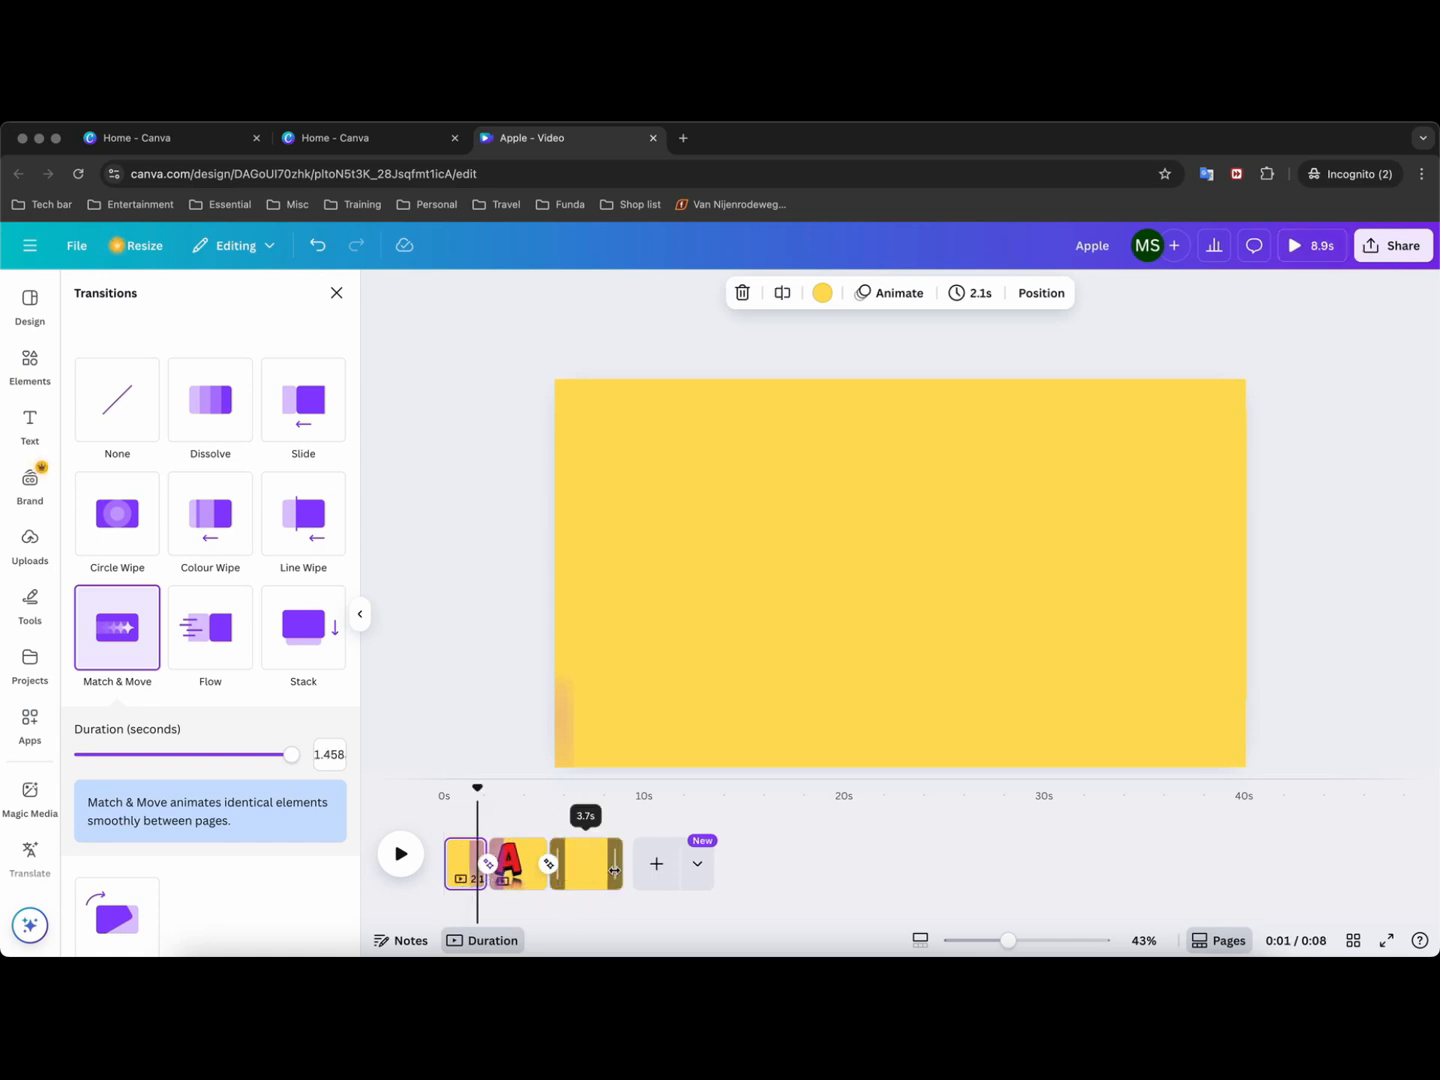
pyautogui.moveTo(614, 869); pyautogui.dragTo(524, 870)
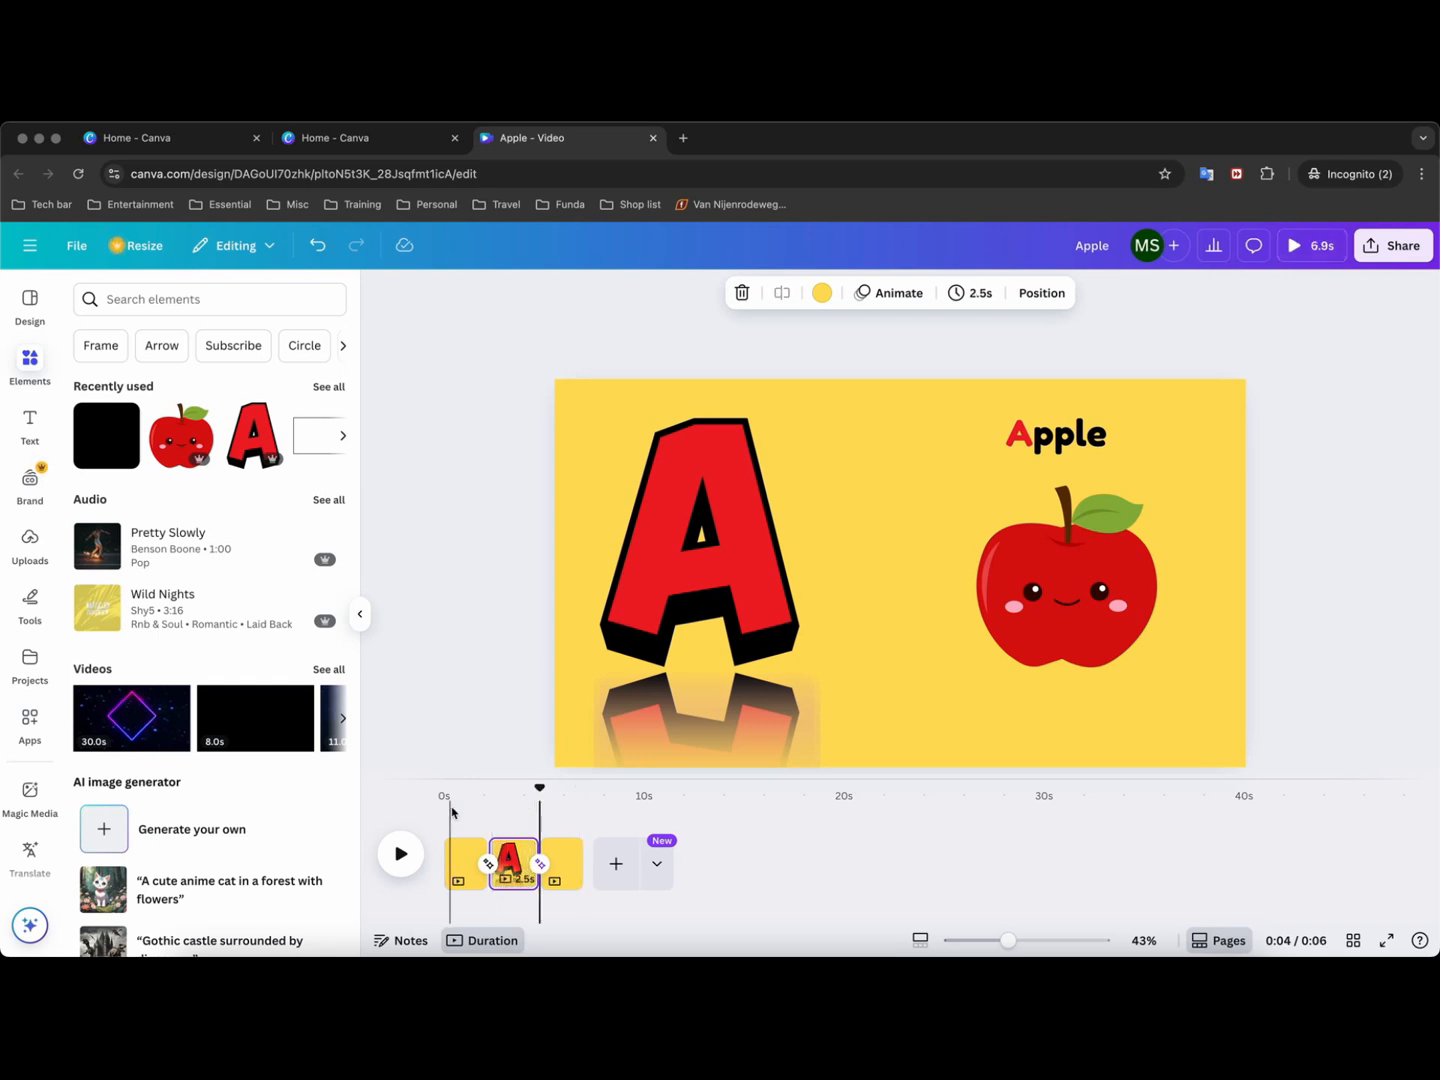
# Play the whole video from the beginning to check the transitions.
pyautogui.click(445, 805)
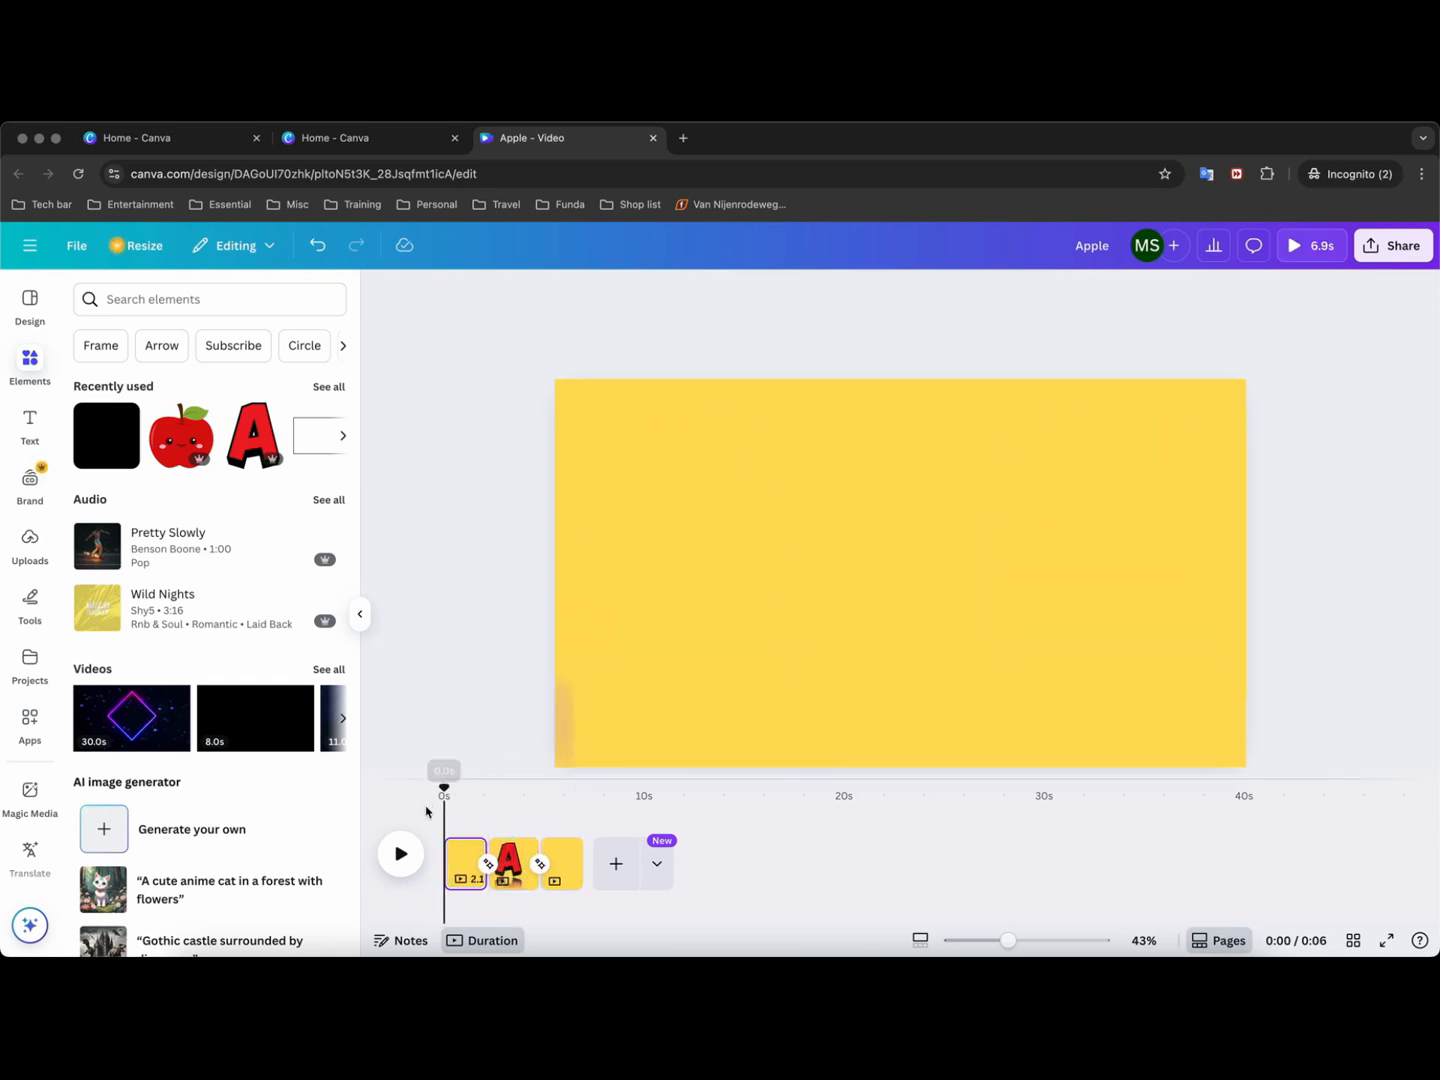
pyautogui.click(401, 854)
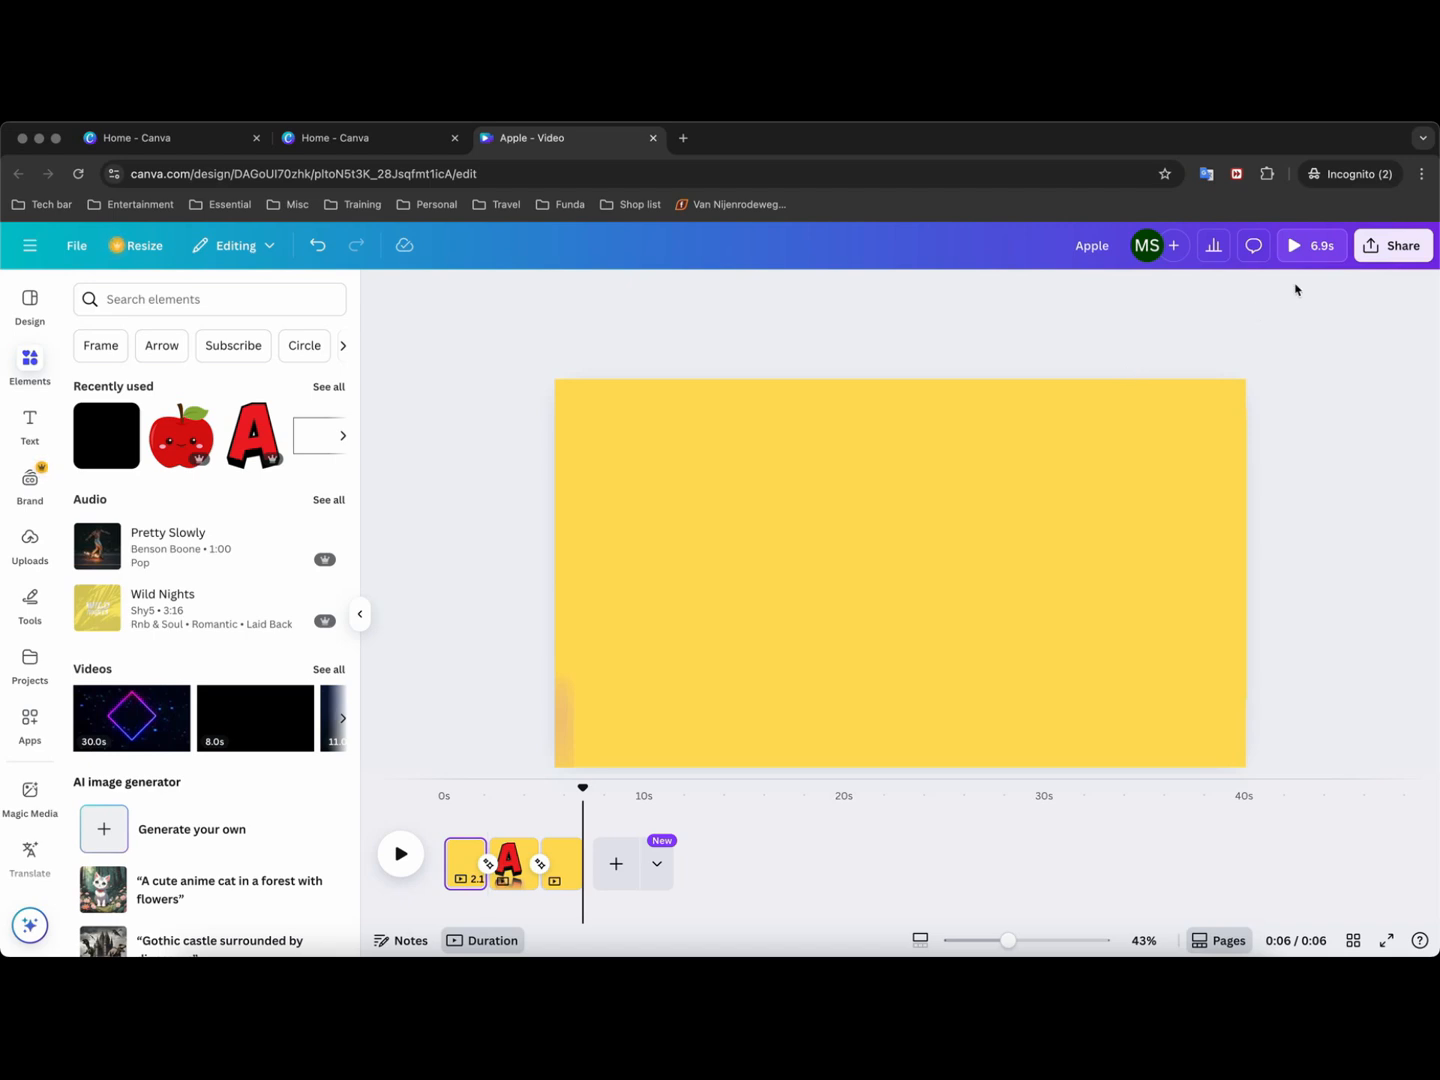
# Open the sharing options for the design.
pyautogui.click(1395, 257)
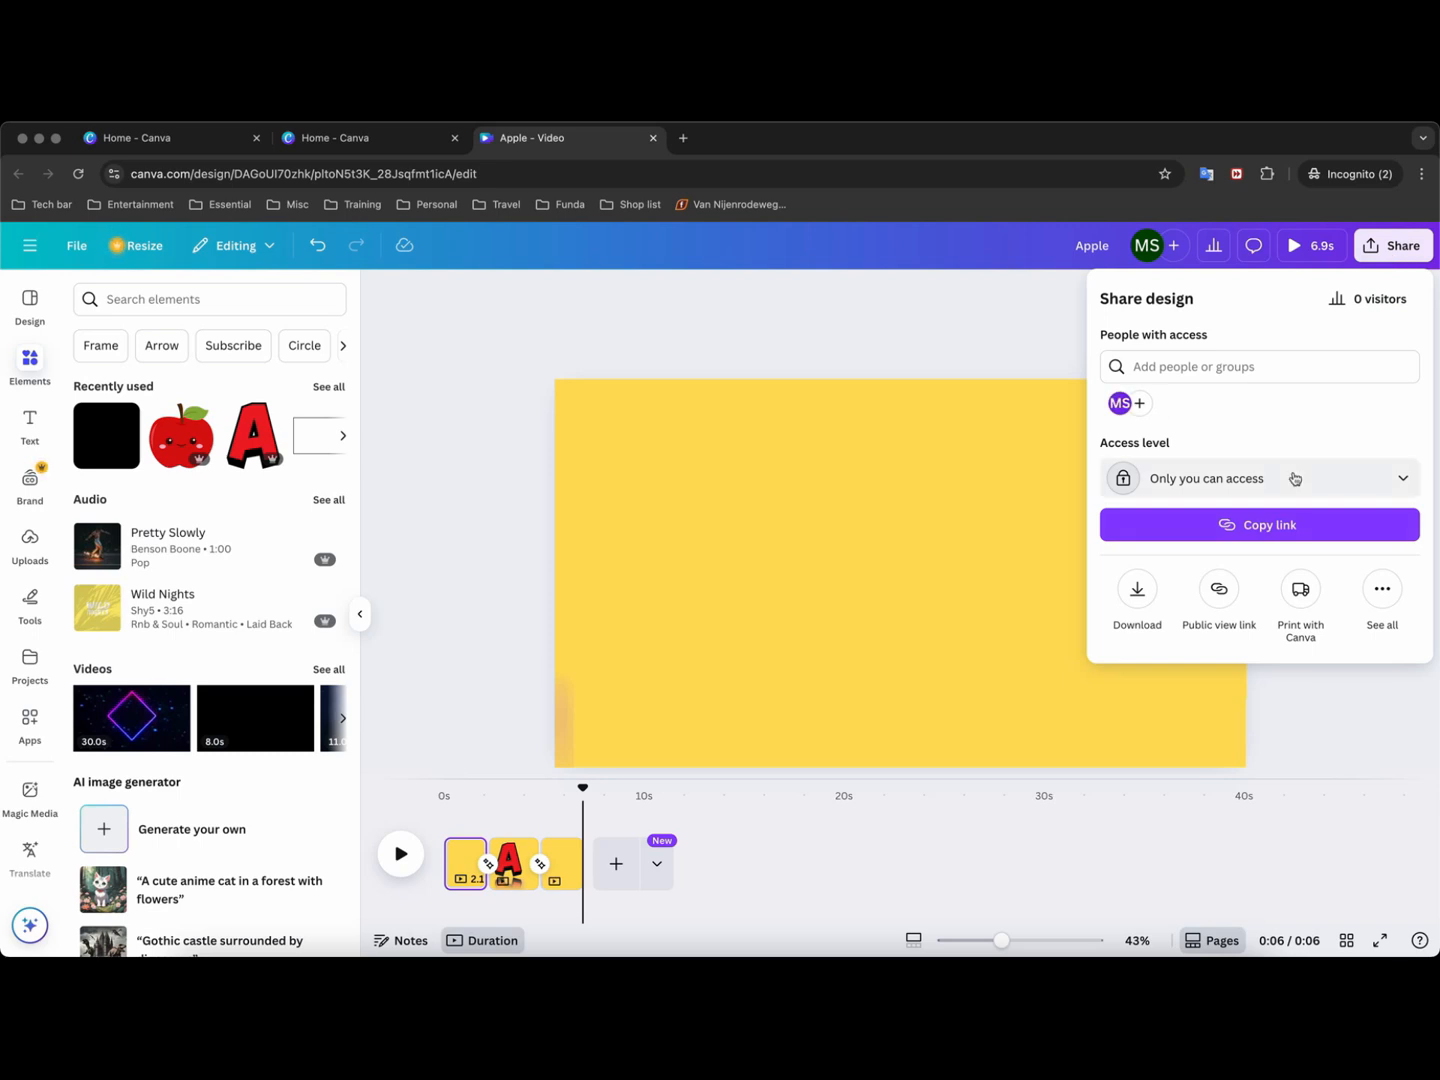